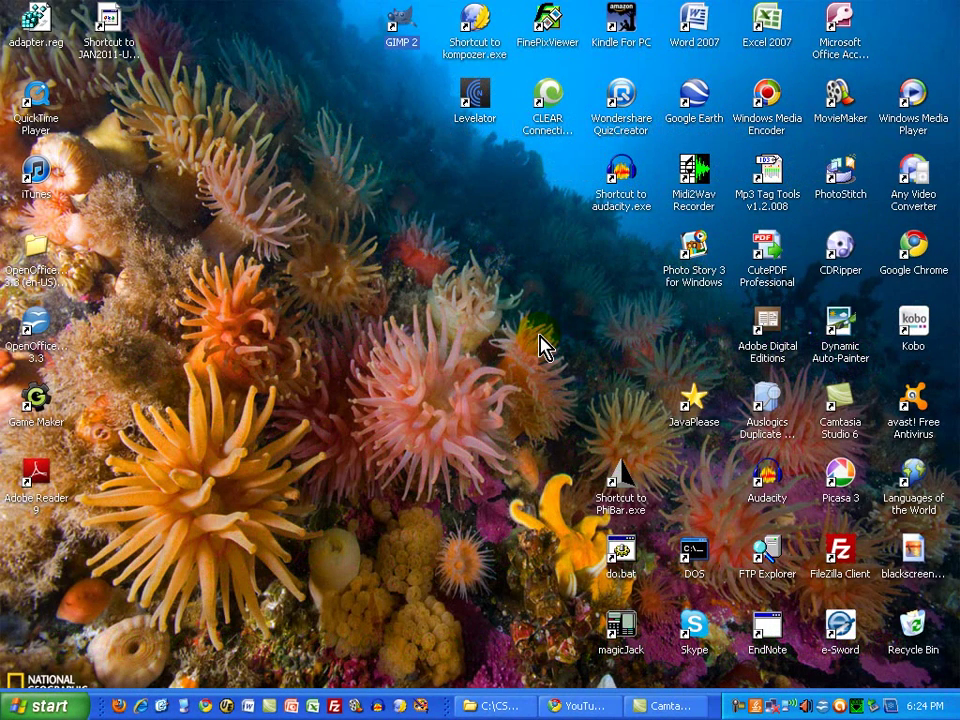
Step: Launch GIMP 2 from its desktop shortcut's right-click Open command
click(428, 171)
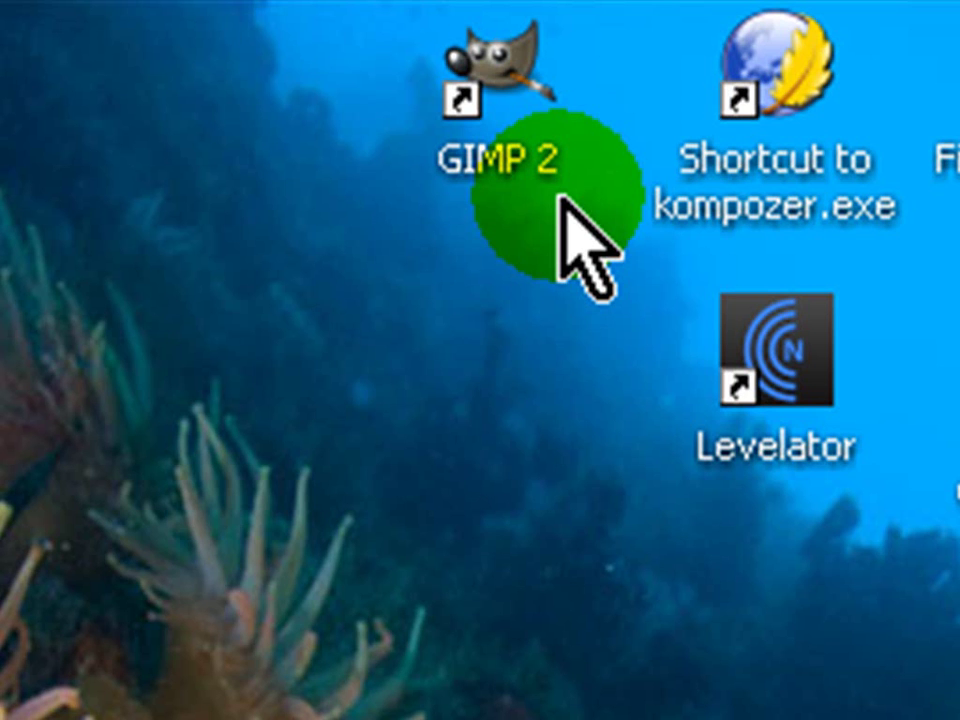
right_click(493, 88)
click(586, 124)
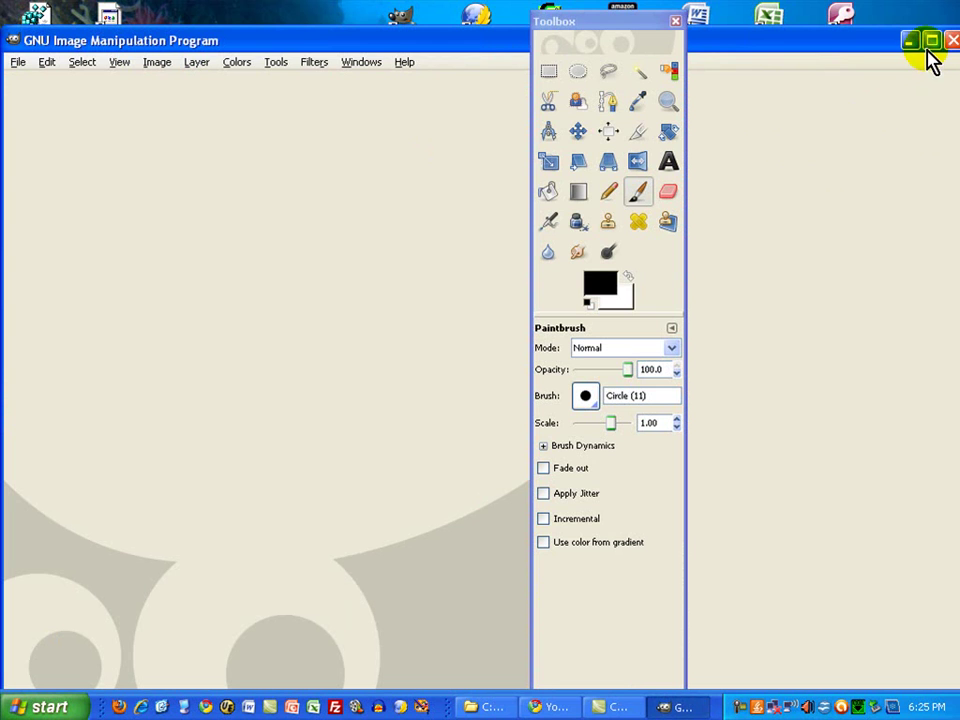
Step: Maximize the GIMP window, move the Toolbox aside, and view old_house.jpg at 50% zoom
click(931, 41)
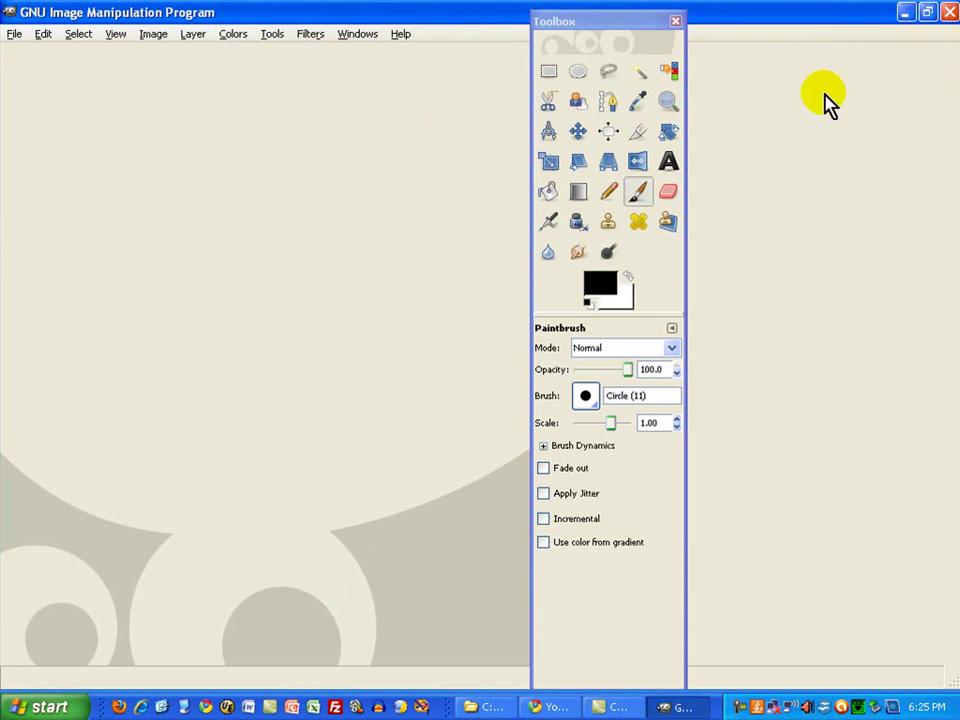
drag(634, 32, 912, 66)
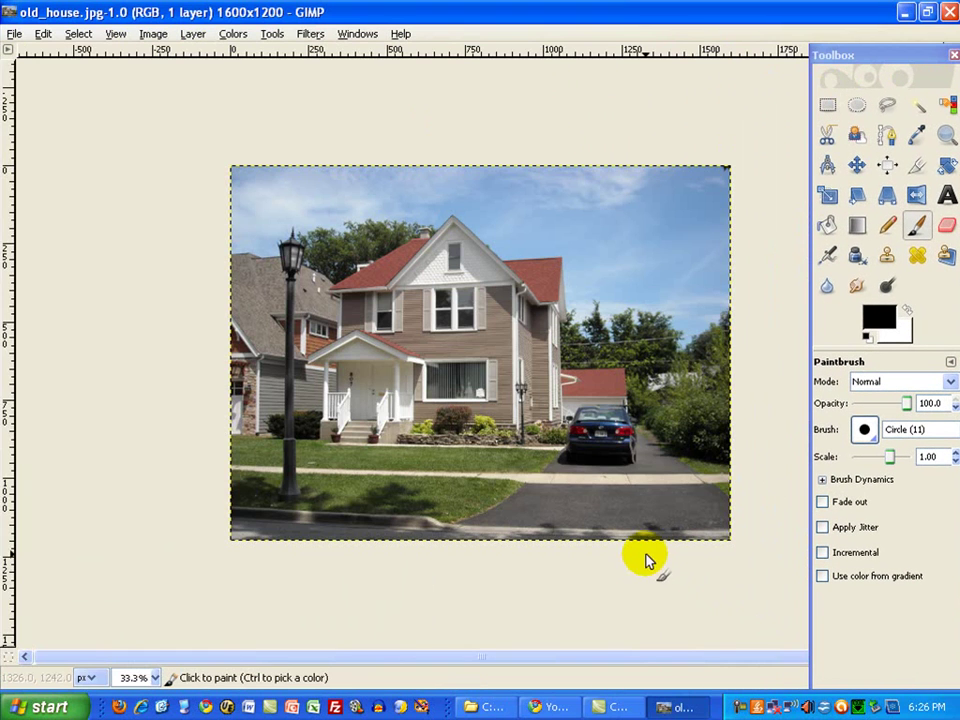
click(643, 565)
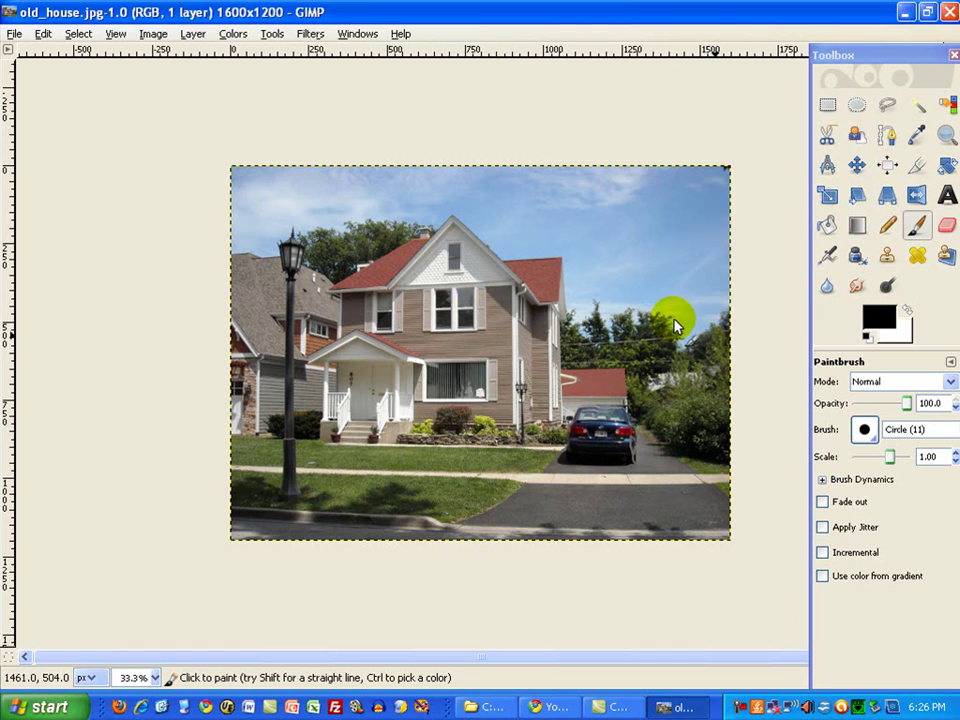
click(155, 678)
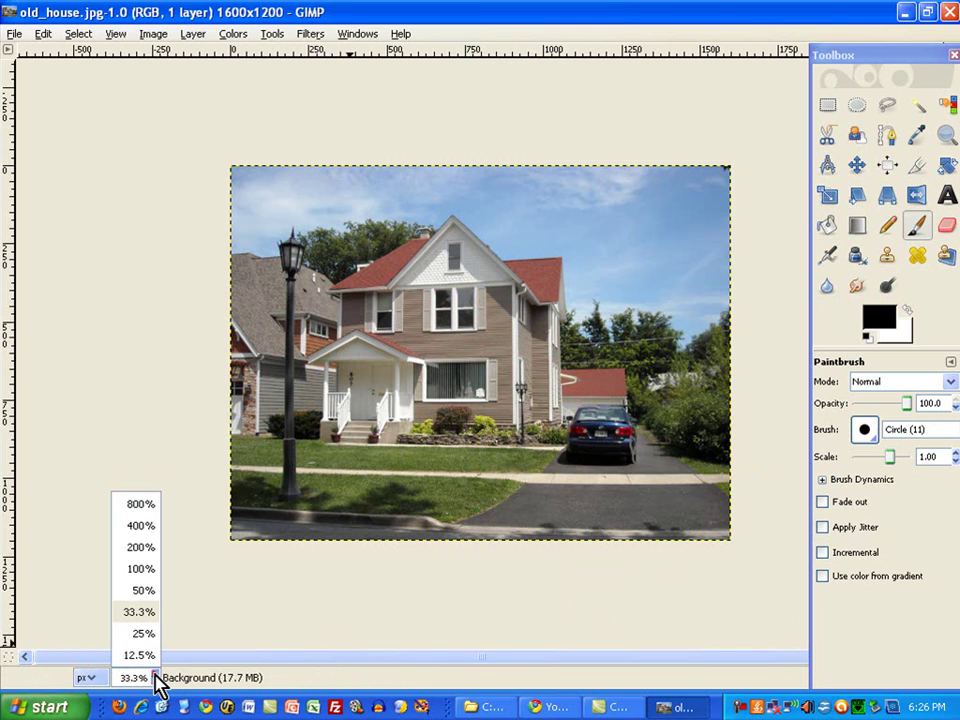
click(146, 592)
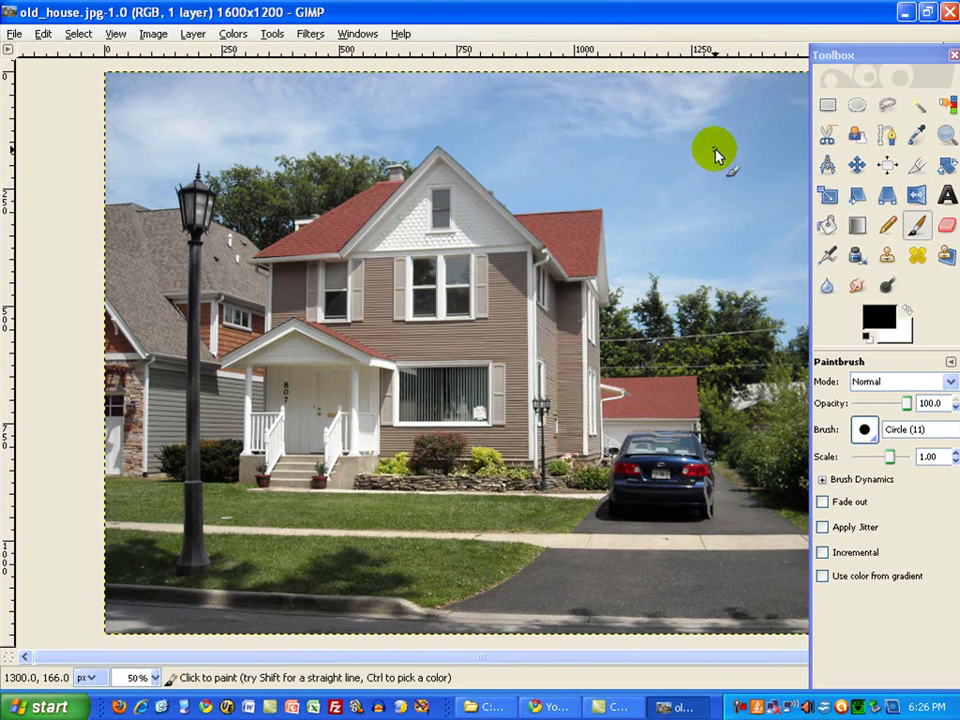
Step: Restore the Toolbox, sample the roof's brick red, and paint a solid stroke below the car
mouse_move(890, 65)
mouse_down()
mouse_move(795, 388)
mouse_move(701, 546)
mouse_move(574, 708)
mouse_move(574, 699)
mouse_up()
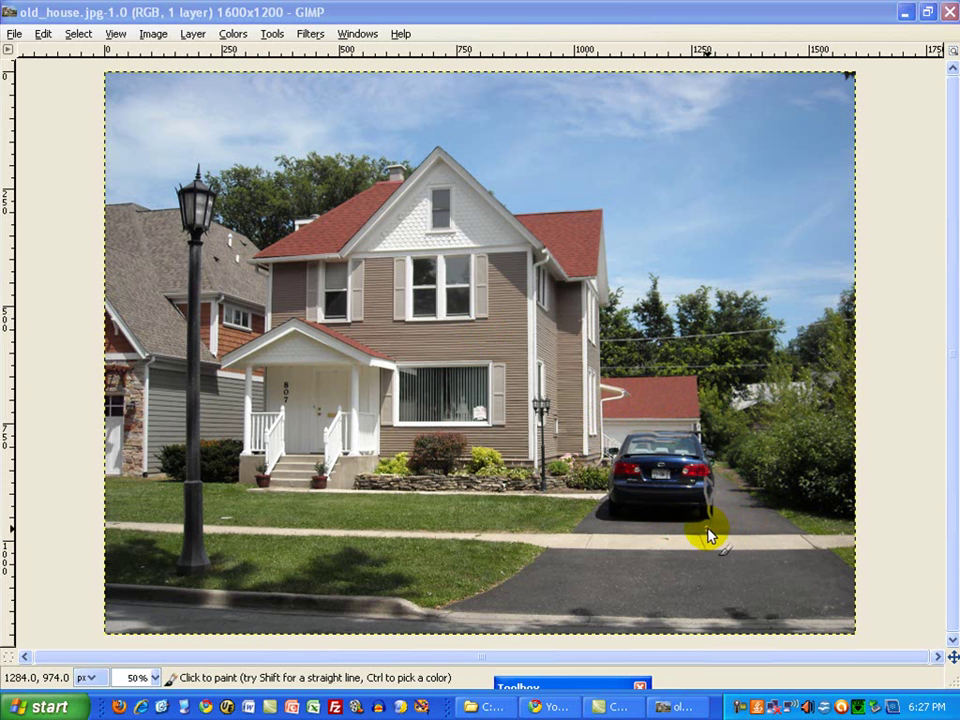
double_click(603, 687)
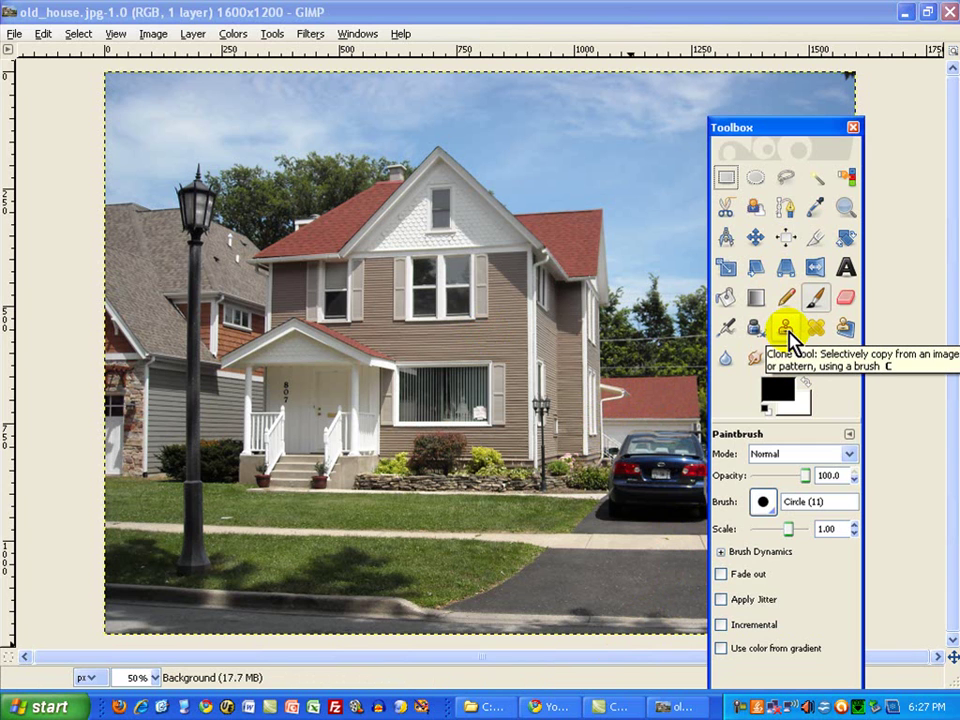
click(763, 502)
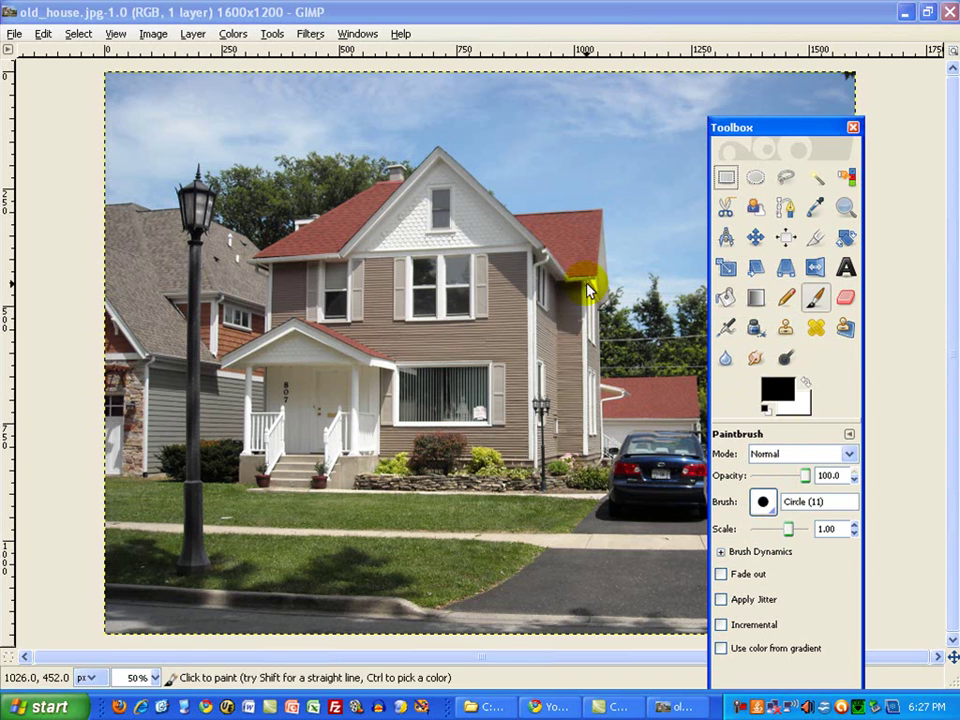
ctrl+click(659, 400)
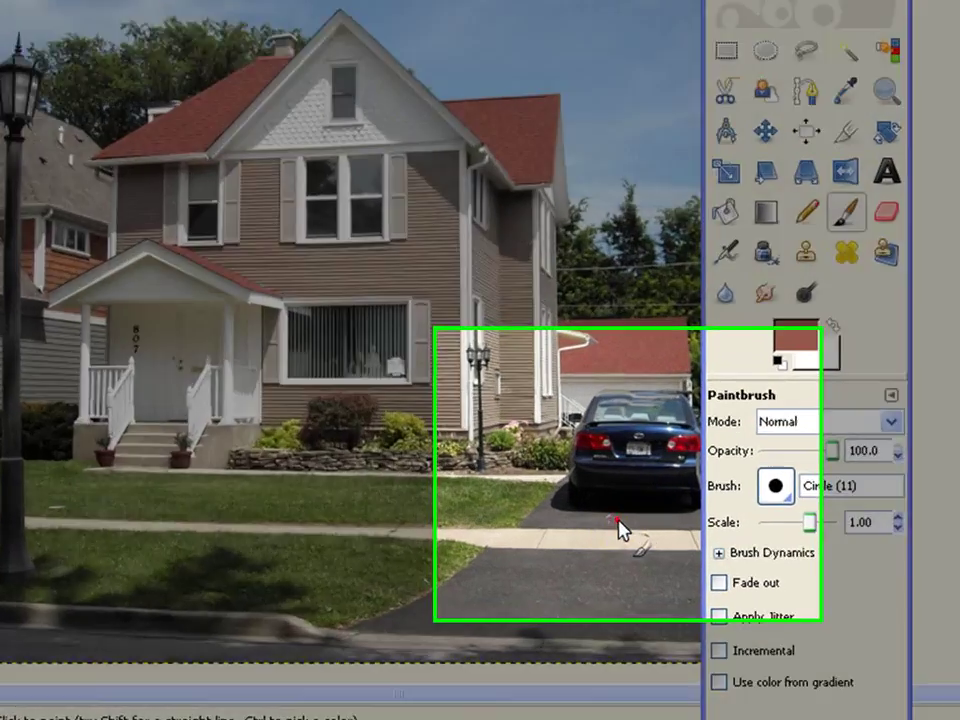
mouse_move(643, 532)
mouse_down()
mouse_move(639, 525)
mouse_move(671, 528)
mouse_move(631, 531)
mouse_up()
mouse_move(408, 465)
mouse_down()
mouse_move(536, 461)
mouse_move(463, 467)
mouse_move(620, 445)
mouse_up()
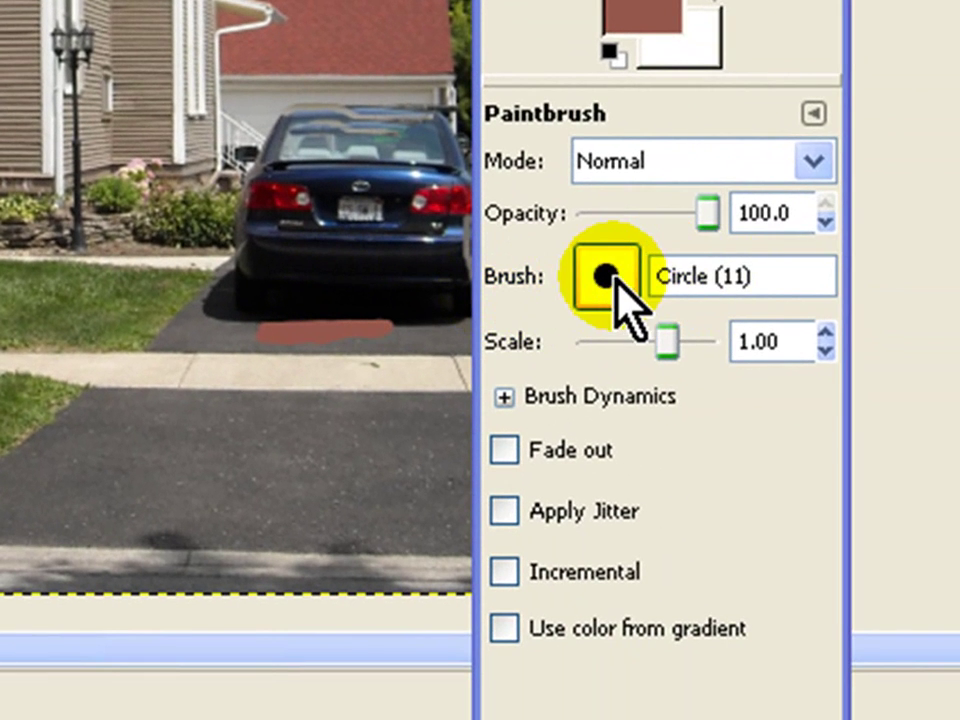
Step: Set the Paintbrush scale to 3.09
drag(662, 338, 682, 339)
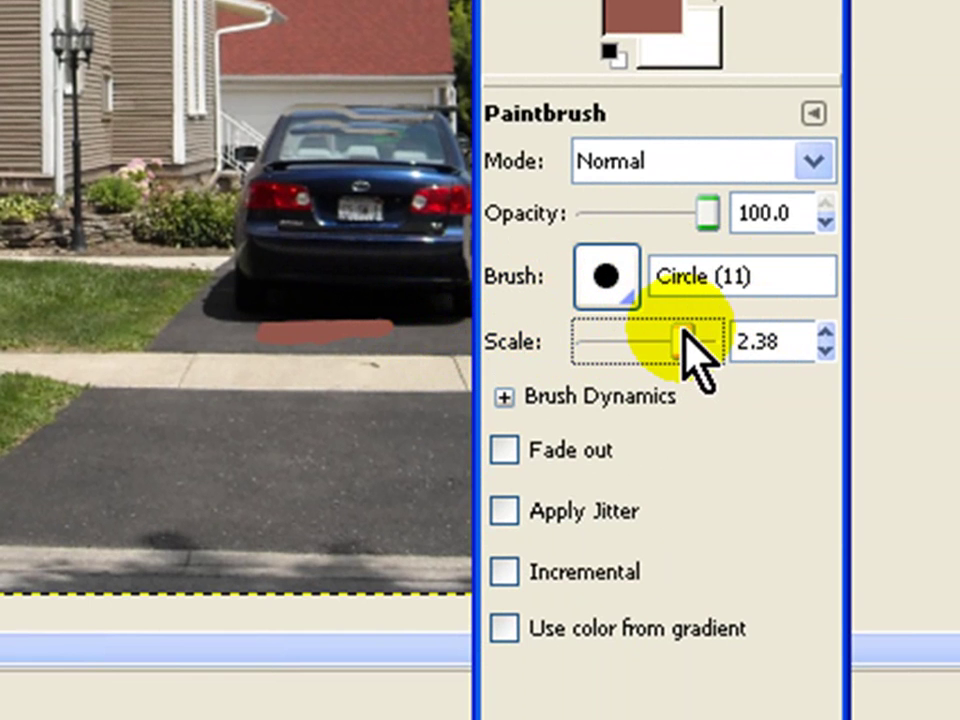
drag(684, 340, 700, 340)
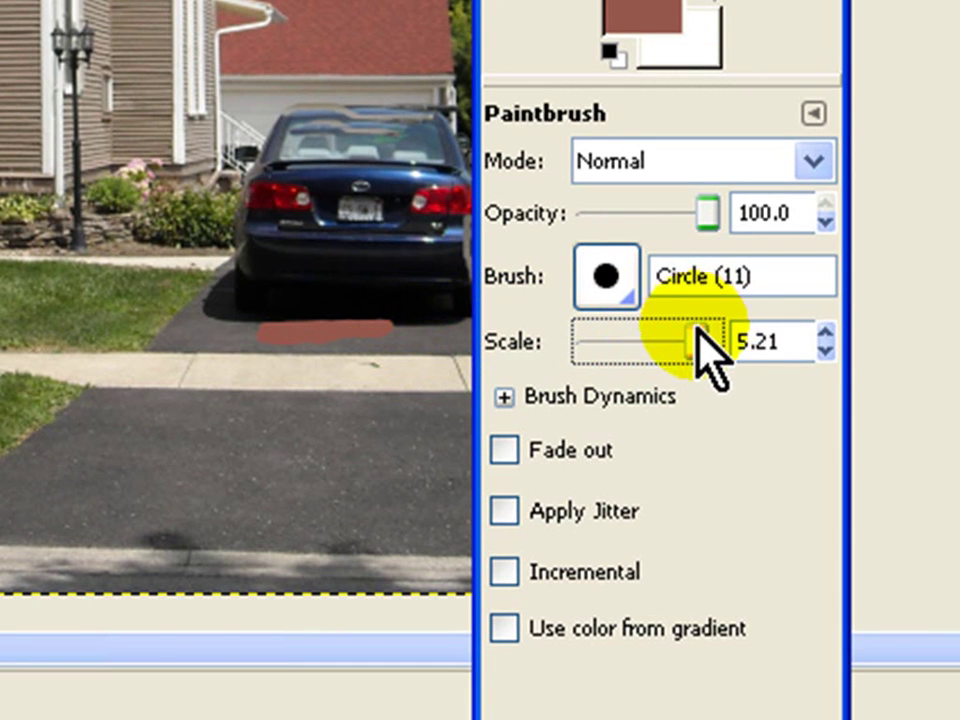
drag(707, 354, 696, 343)
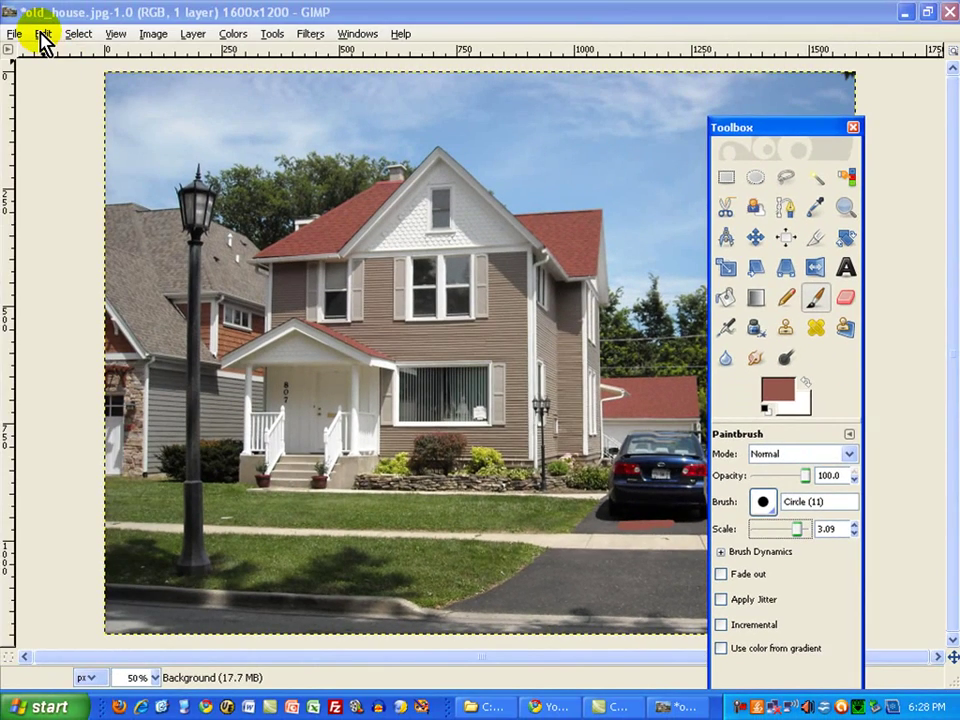
Step: Undo the red stroke, then paint an olive grass-green stroke under the car
click(42, 34)
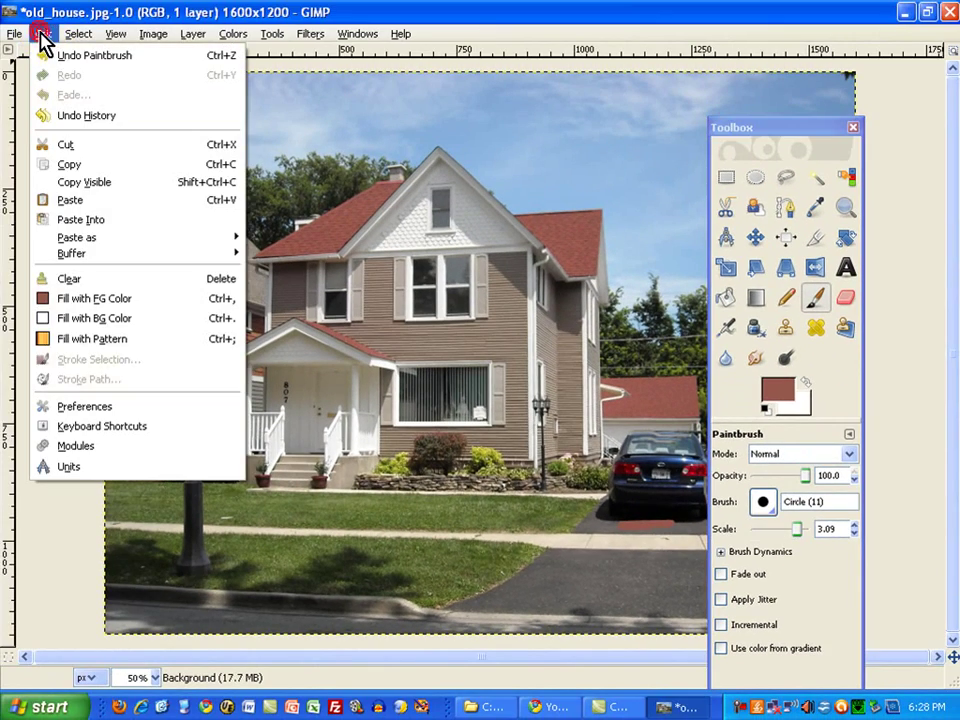
click(80, 57)
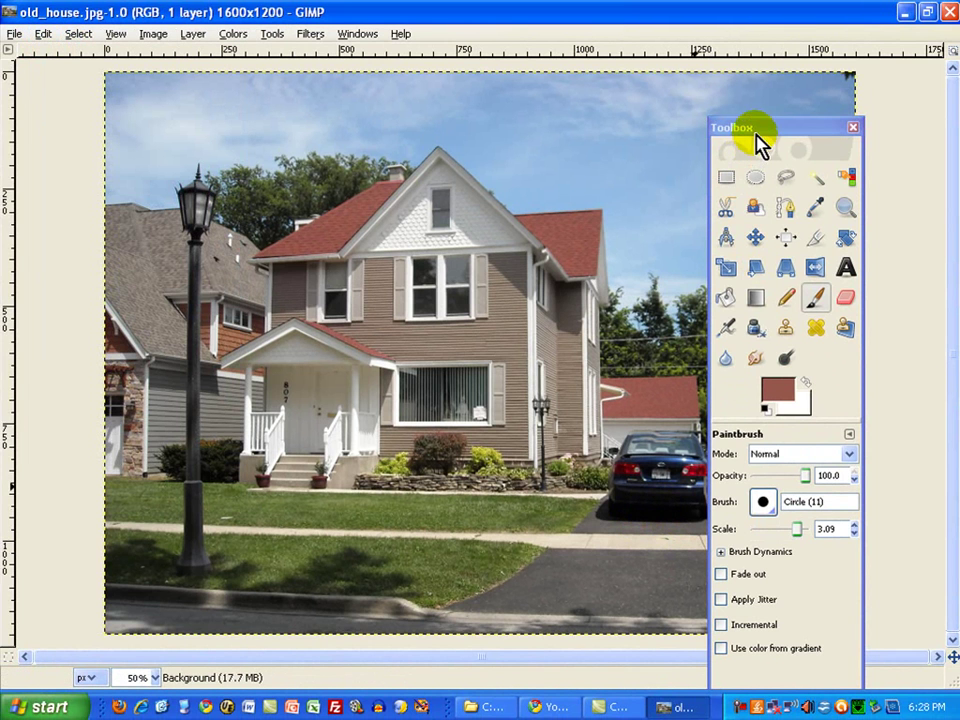
drag(757, 134, 814, 104)
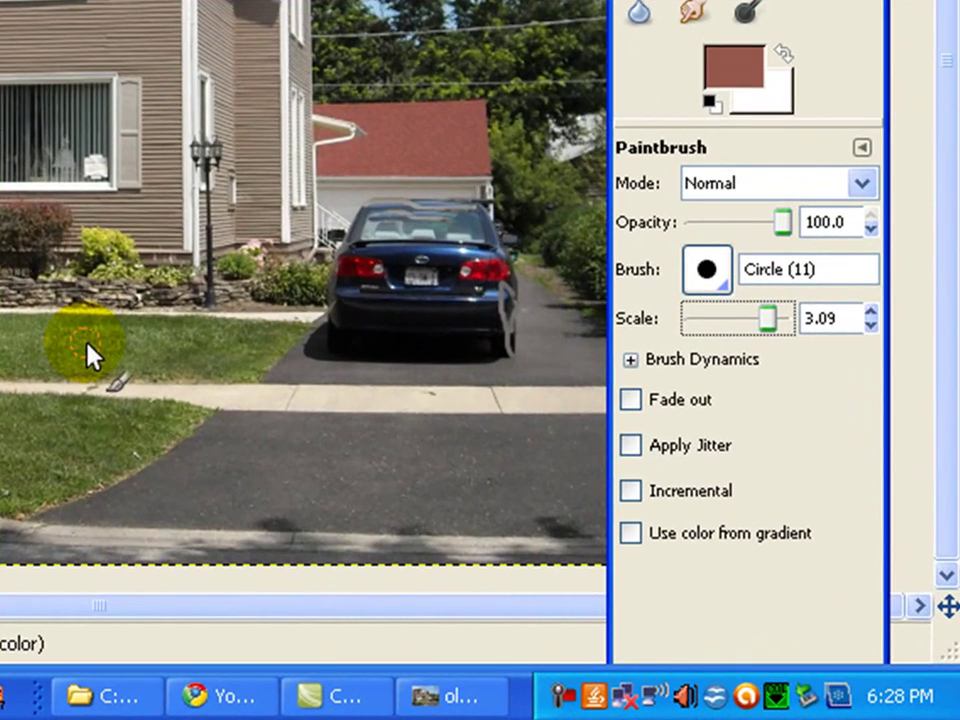
ctrl+click(87, 344)
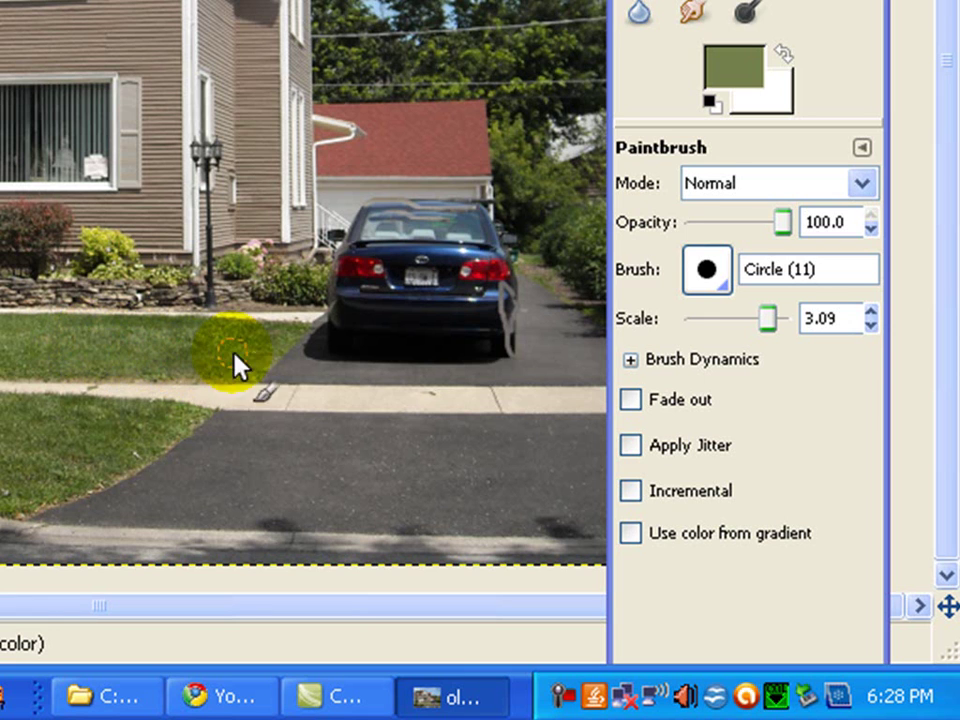
drag(327, 352, 433, 358)
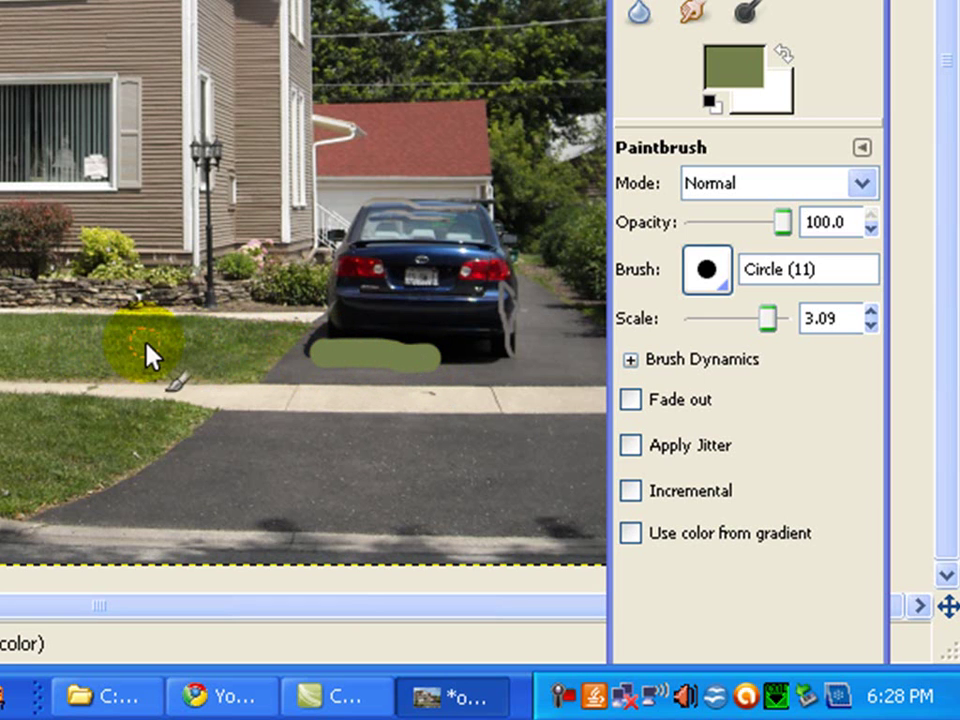
drag(436, 303, 447, 342)
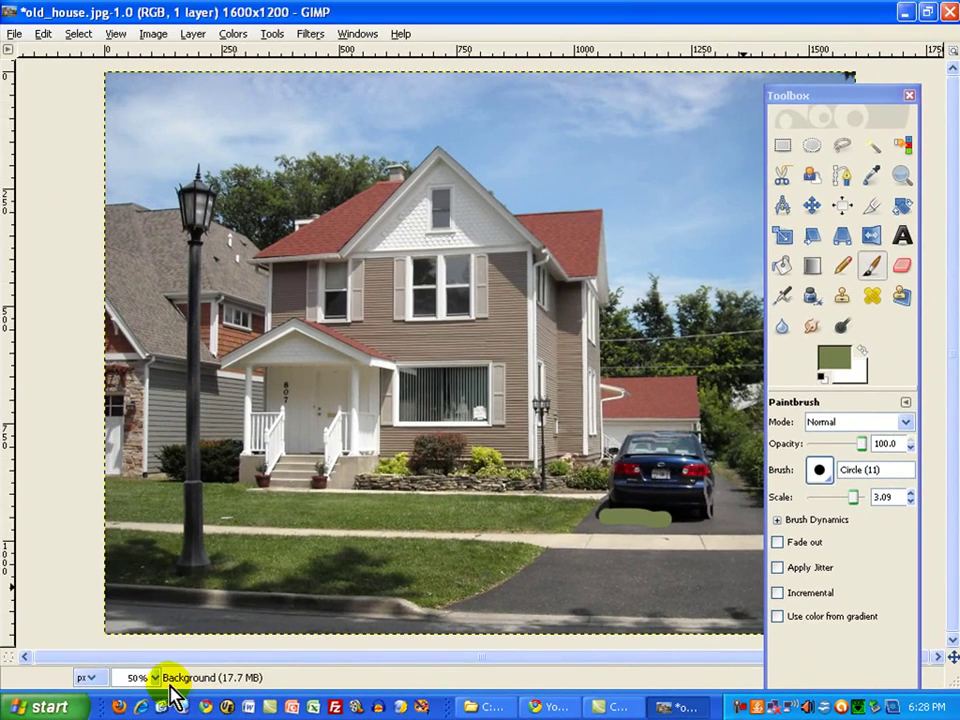
Step: Zoom the view to 100% and undo the olive paint stroke
click(60, 672)
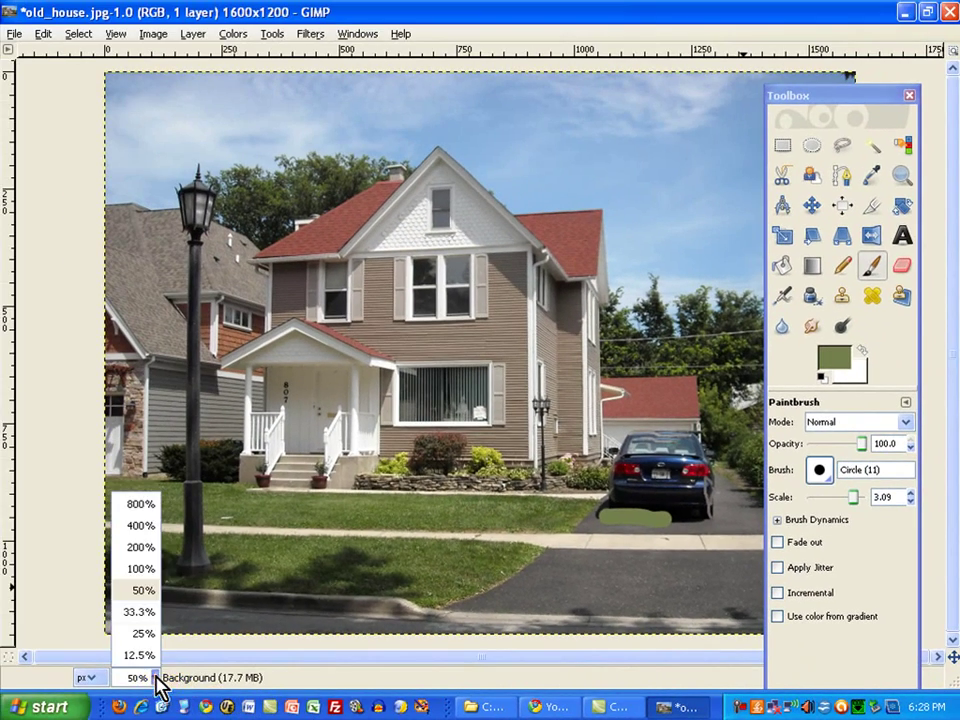
click(141, 569)
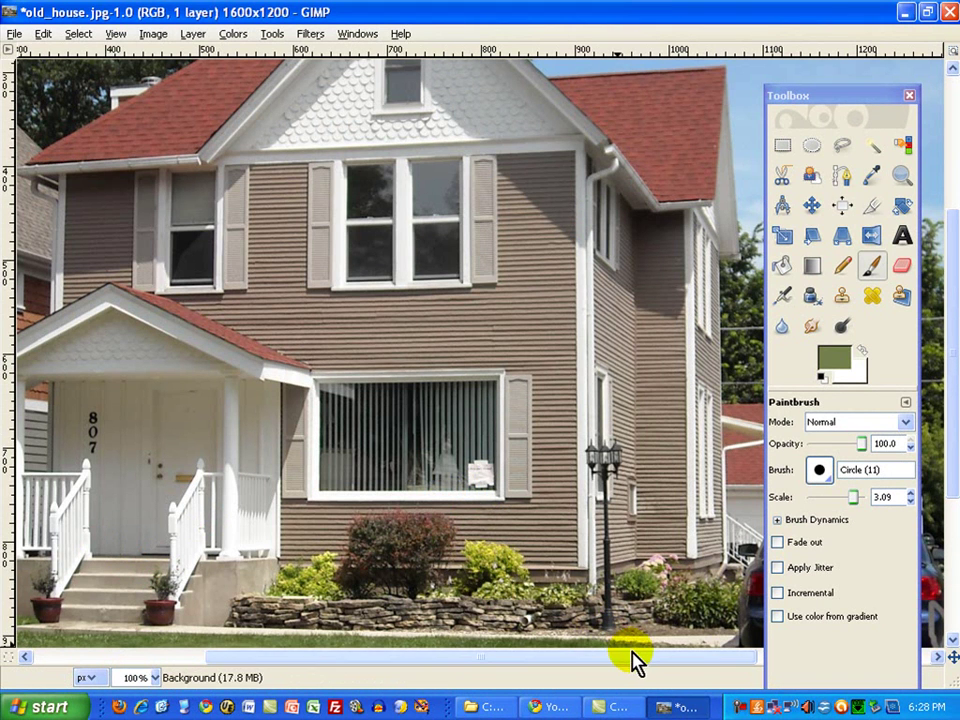
mouse_move(632, 660)
mouse_down()
mouse_move(737, 669)
mouse_move(836, 658)
mouse_up()
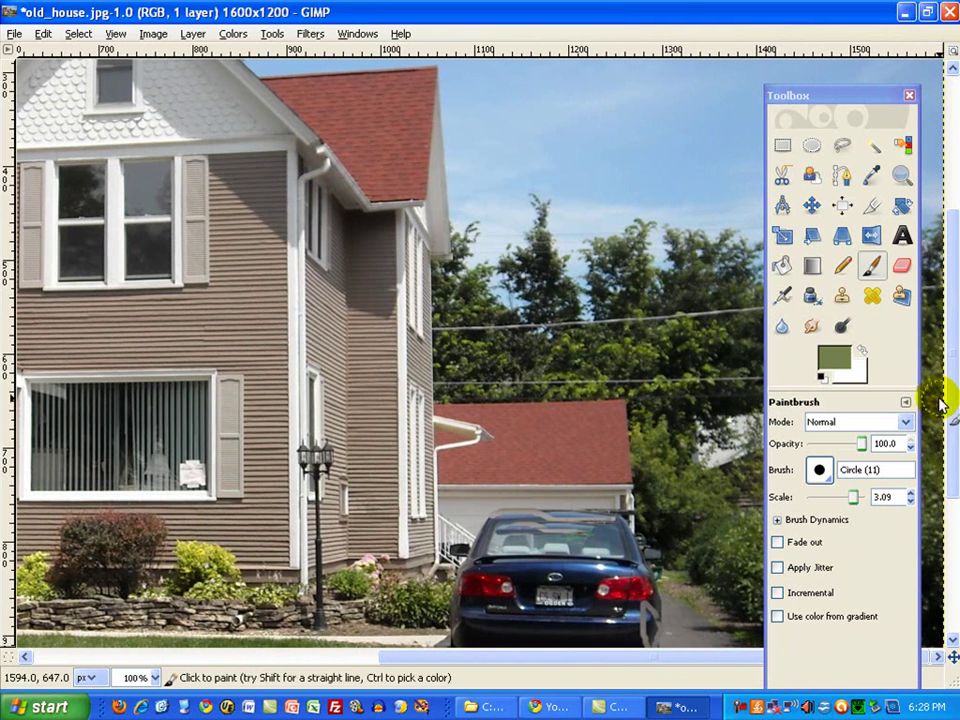
scroll(955, 395, down, 5)
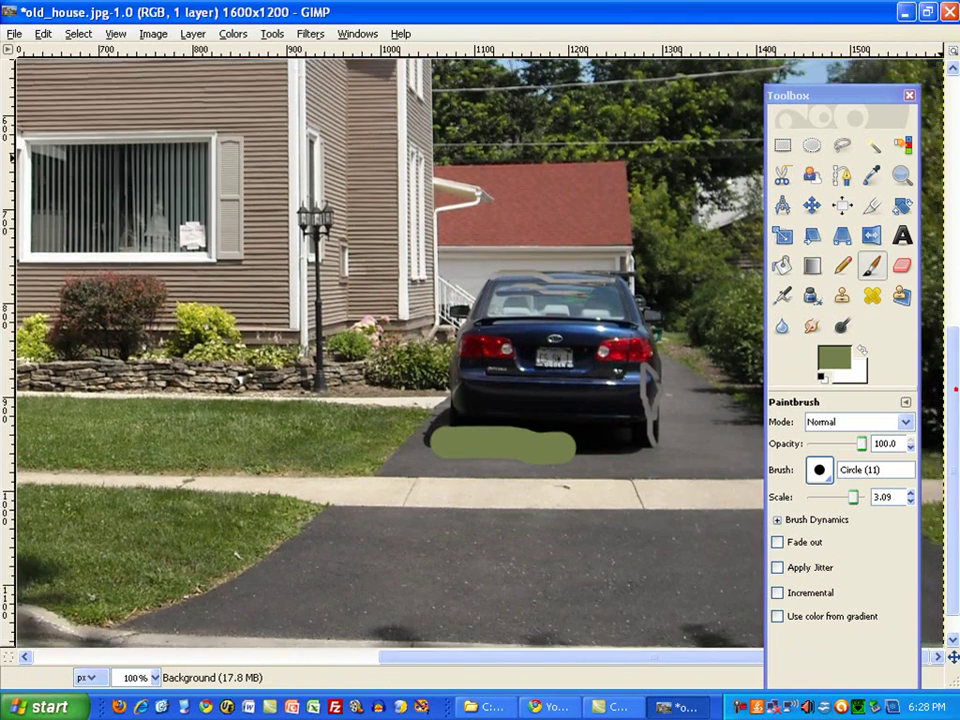
click(43, 33)
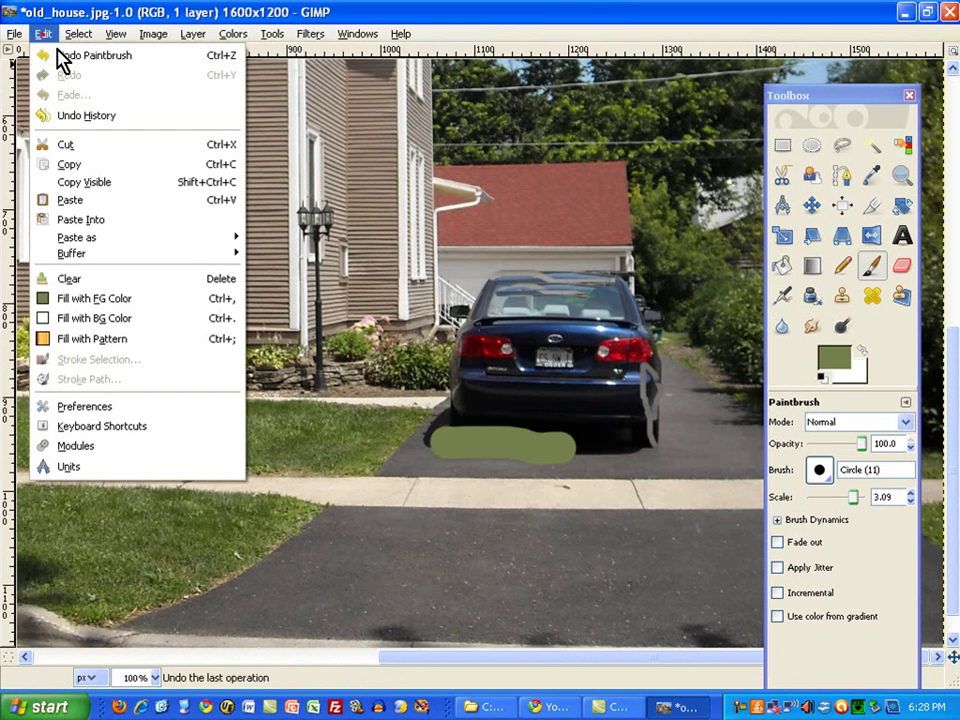
click(63, 58)
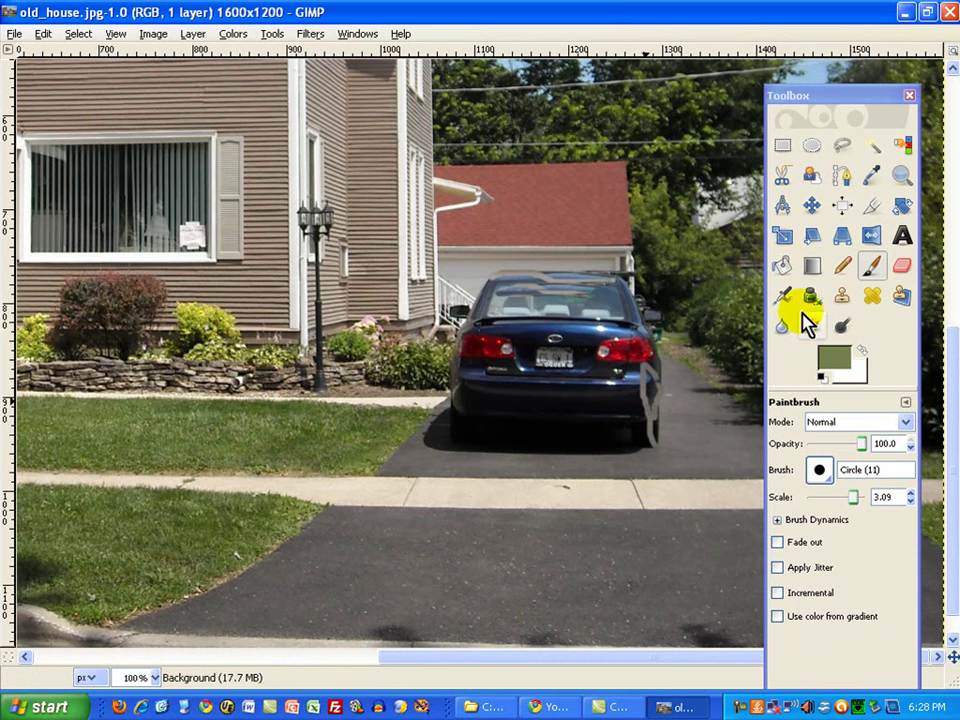
Step: Clone lawn texture beside the car with the Clone tool, then undo that stray clone stroke
click(843, 297)
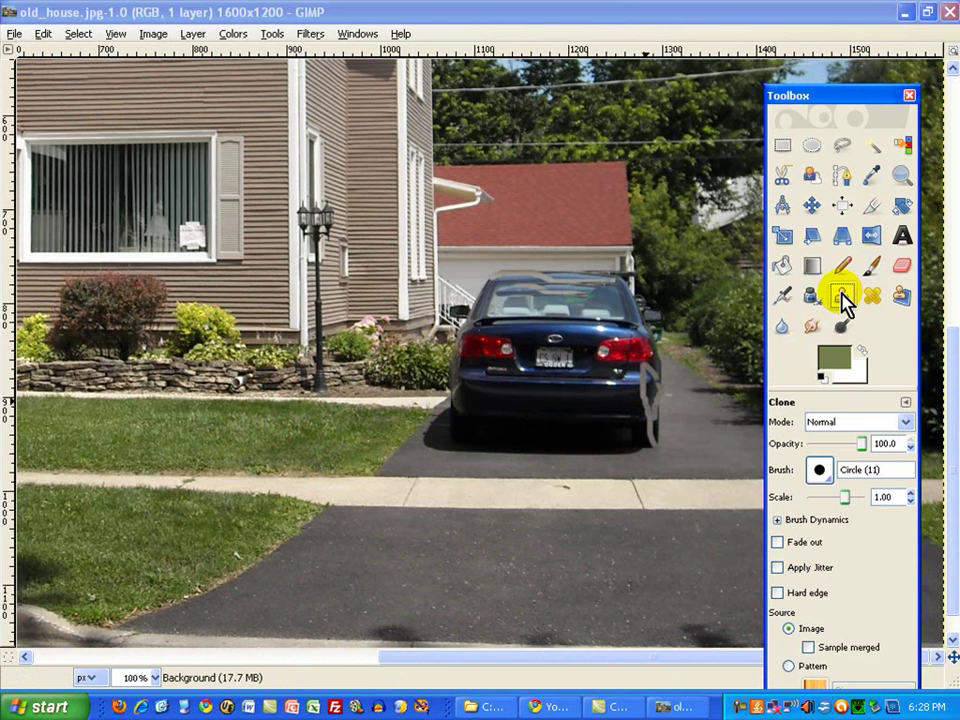
ctrl+click(311, 439)
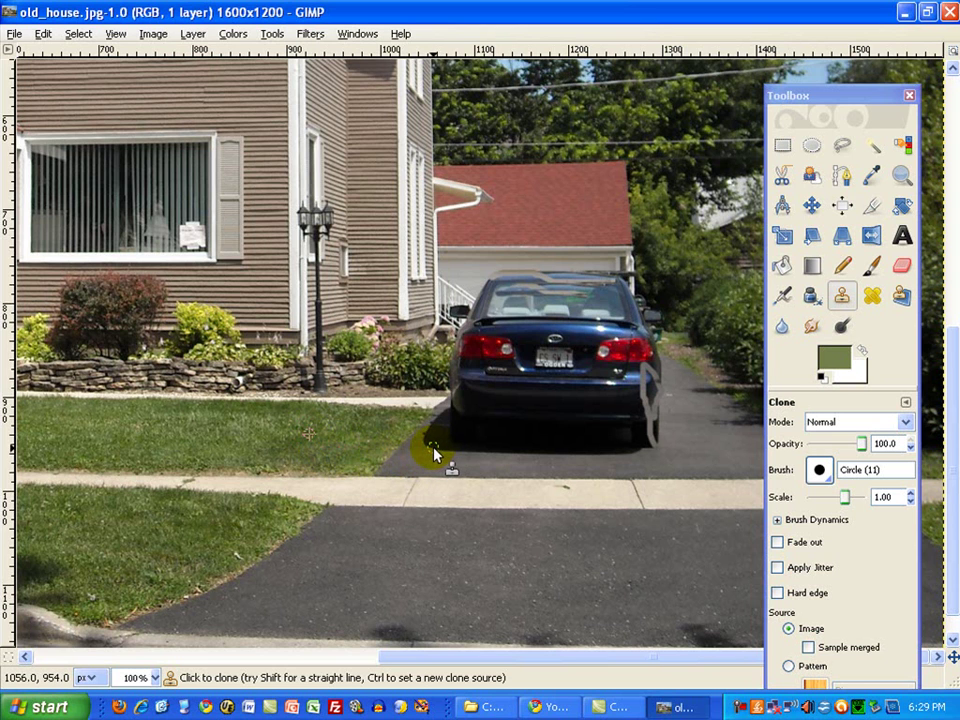
mouse_move(433, 453)
mouse_down()
mouse_move(527, 452)
mouse_move(422, 448)
mouse_move(602, 449)
mouse_move(419, 472)
mouse_up()
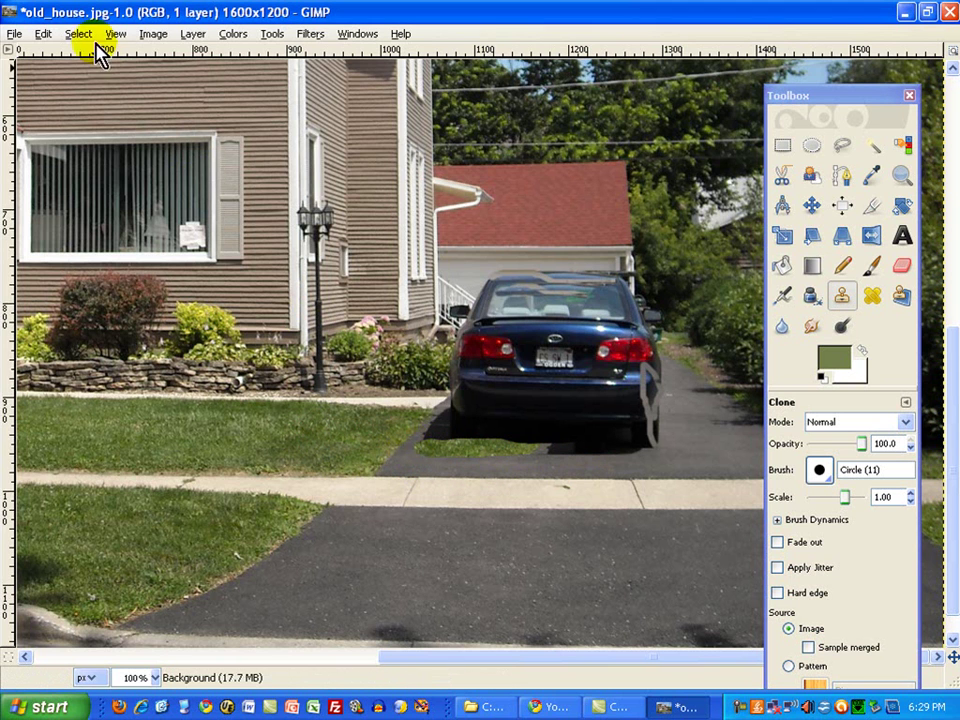
click(45, 34)
click(60, 56)
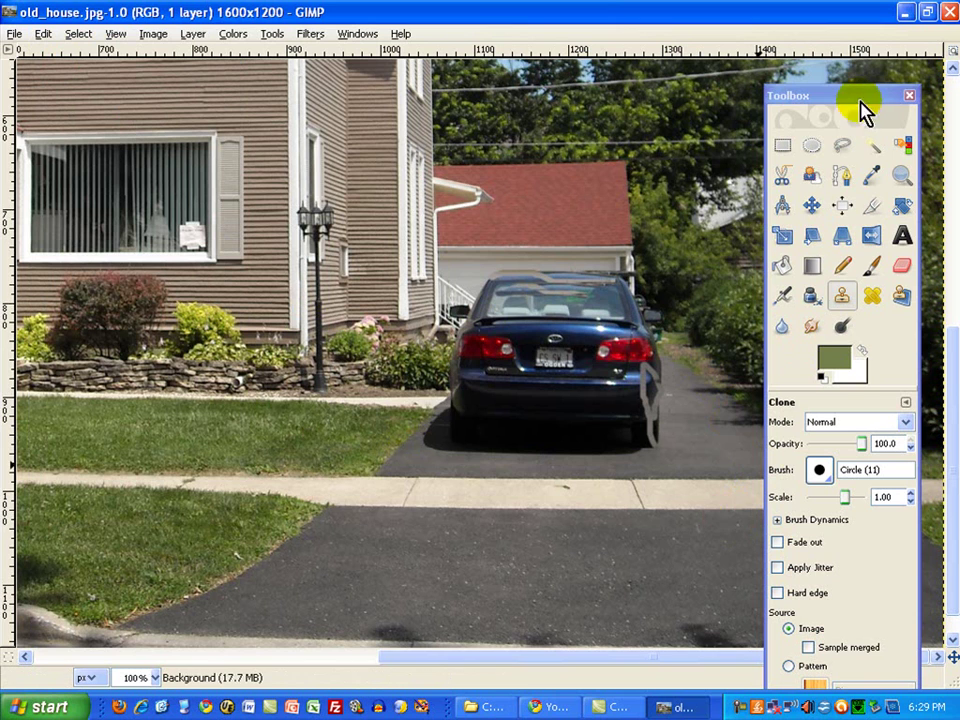
Step: At clone scale 2.38, cover the car's rear wheels and bumper edge with cloned driveway asphalt
drag(862, 100, 173, 202)
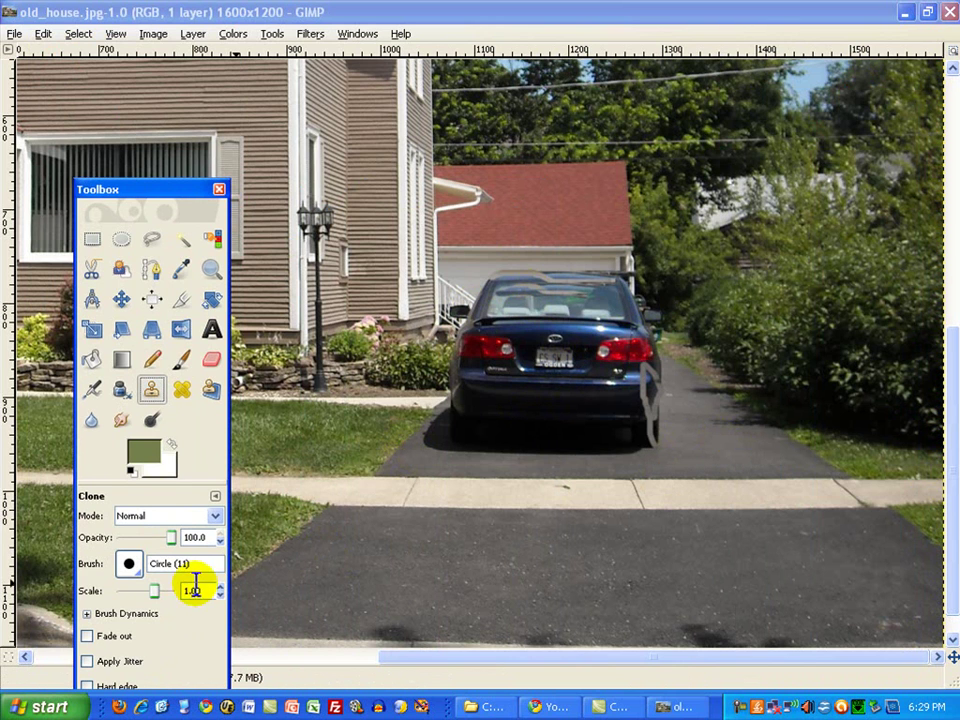
drag(156, 600, 165, 598)
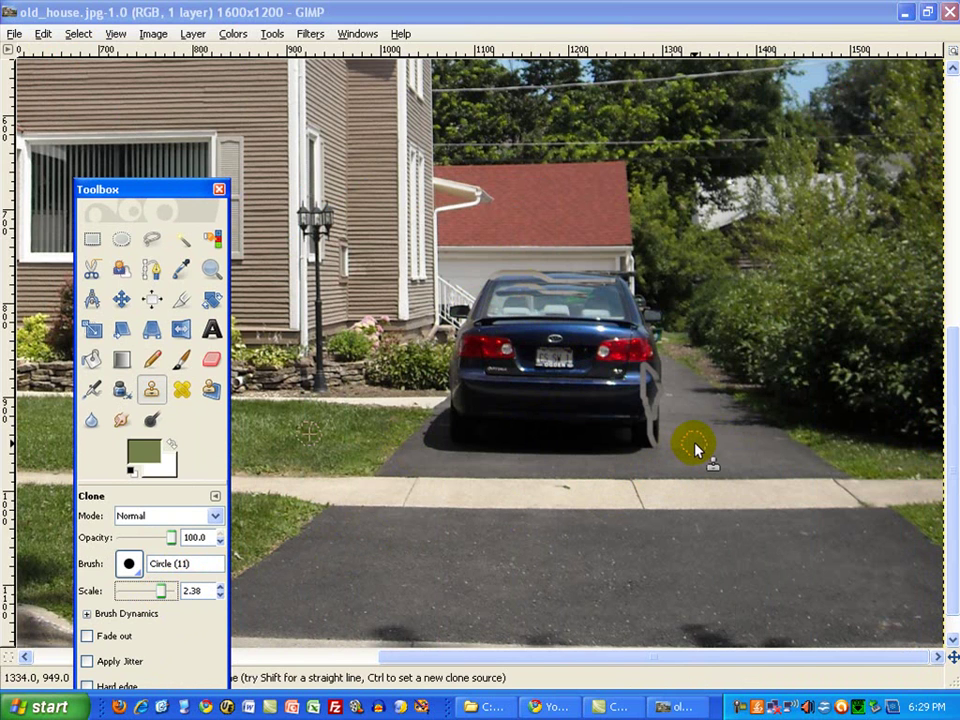
ctrl+click(748, 455)
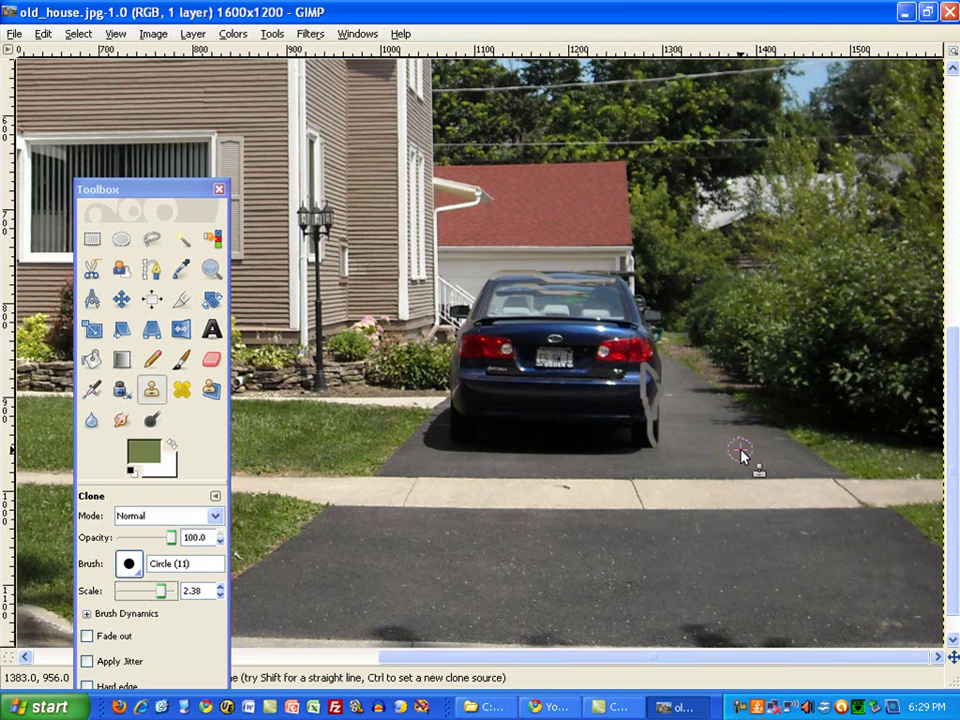
click(671, 452)
mouse_move(637, 455)
mouse_down()
mouse_move(670, 436)
mouse_move(625, 425)
mouse_move(647, 422)
mouse_move(564, 446)
mouse_move(693, 441)
mouse_move(633, 446)
mouse_up()
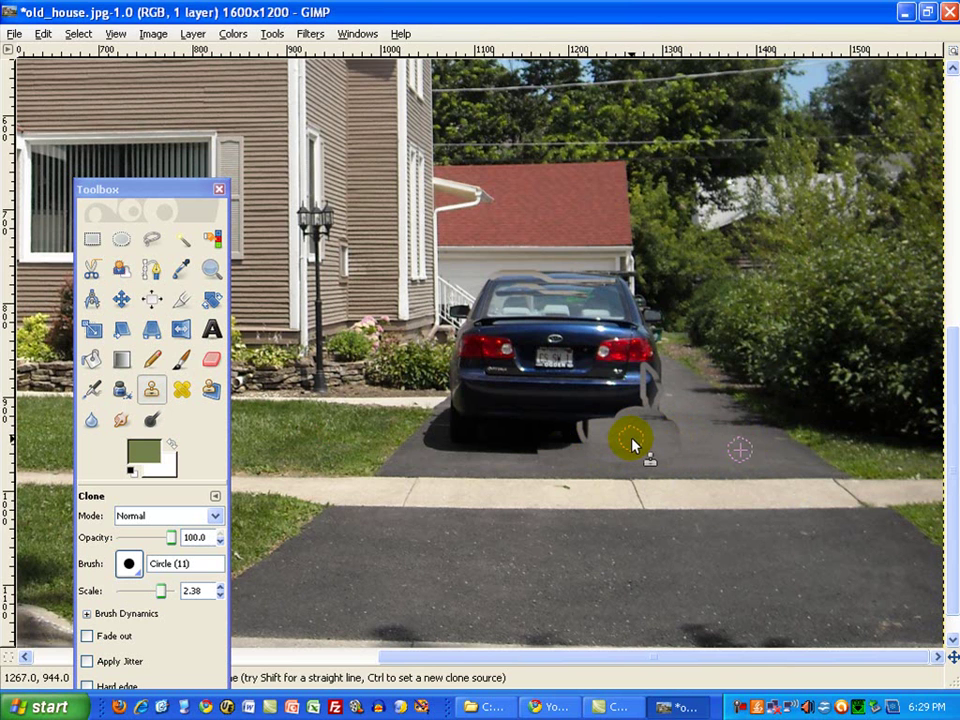
drag(630, 445, 626, 446)
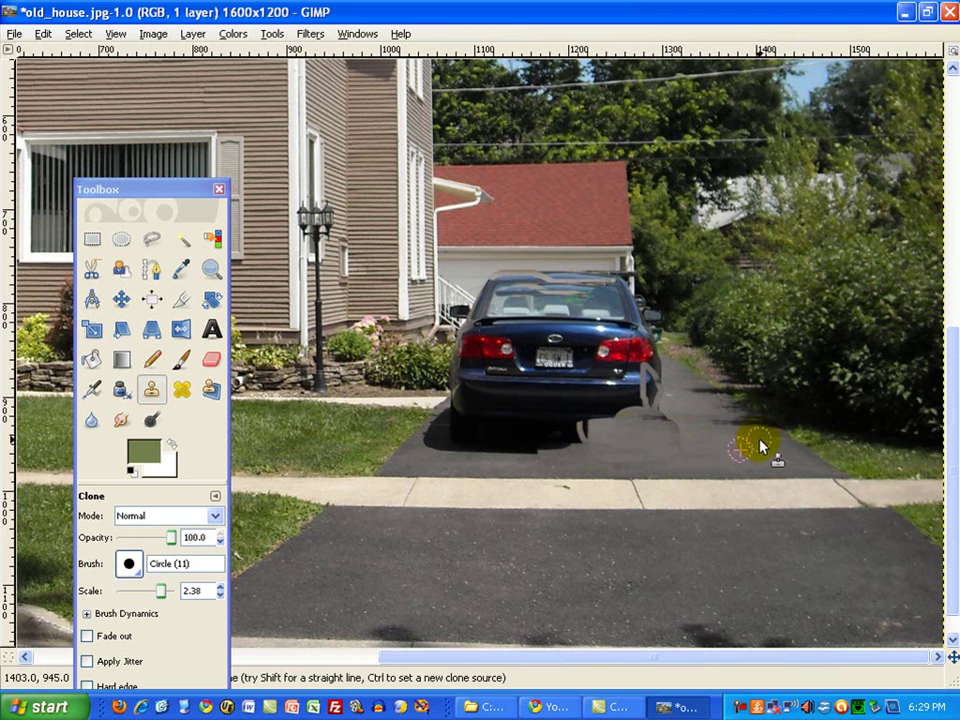
mouse_move(729, 455)
mouse_down()
mouse_move(591, 439)
mouse_move(488, 447)
mouse_move(570, 435)
mouse_move(528, 424)
mouse_move(559, 422)
mouse_move(633, 423)
mouse_move(683, 425)
mouse_up()
mouse_move(613, 430)
mouse_down()
mouse_move(648, 418)
mouse_move(585, 416)
mouse_move(580, 444)
mouse_move(435, 451)
mouse_move(516, 442)
mouse_move(456, 451)
mouse_move(448, 428)
mouse_move(538, 439)
mouse_up()
mouse_move(636, 390)
mouse_down()
mouse_move(664, 405)
mouse_move(656, 376)
mouse_move(662, 381)
mouse_move(632, 381)
mouse_move(579, 405)
mouse_move(619, 381)
mouse_move(634, 428)
mouse_move(739, 505)
mouse_move(688, 467)
mouse_move(673, 429)
mouse_move(555, 413)
mouse_up()
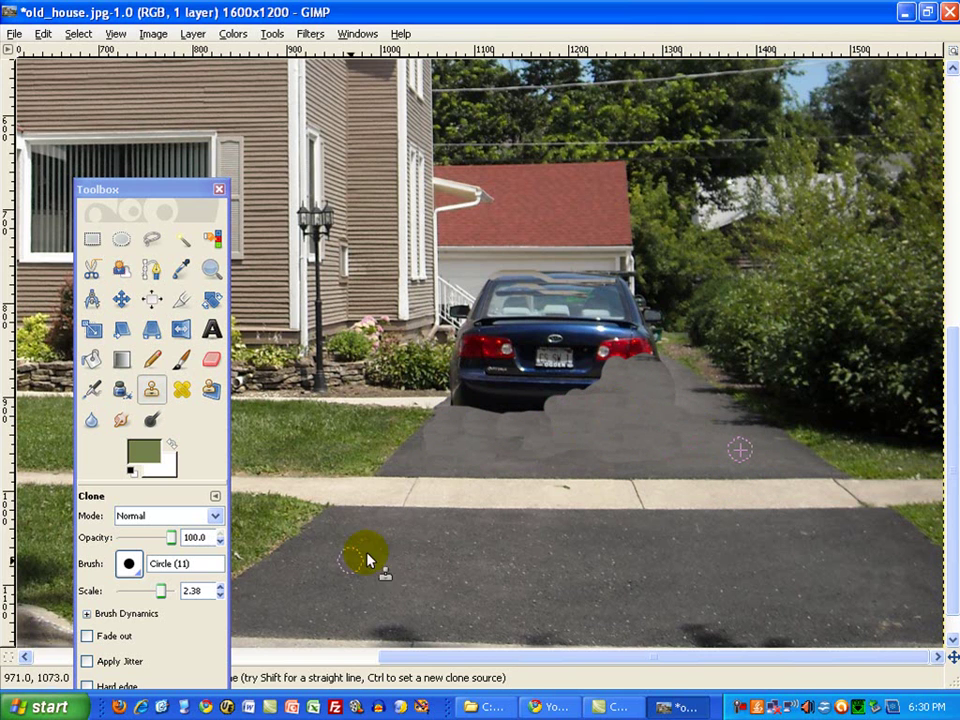
Step: Raise clone scale to 4.57 and paint asphalt over the bumper and tail lights
drag(167, 606, 171, 608)
mouse_move(592, 432)
mouse_down()
mouse_move(634, 423)
mouse_move(745, 440)
mouse_move(622, 410)
mouse_move(591, 391)
mouse_move(573, 361)
mouse_move(568, 402)
mouse_up()
mouse_move(506, 408)
mouse_down()
mouse_move(479, 406)
mouse_move(546, 354)
mouse_up()
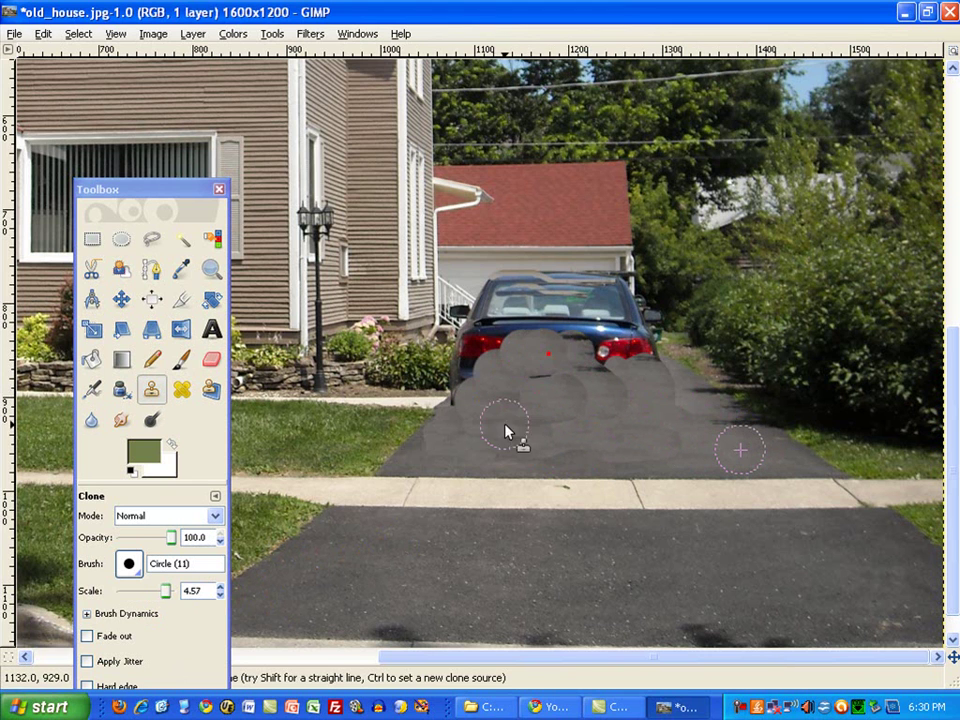
mouse_move(613, 388)
mouse_down()
mouse_move(613, 345)
mouse_move(573, 348)
mouse_up()
mouse_move(536, 386)
mouse_down()
mouse_move(699, 387)
mouse_move(636, 365)
mouse_move(601, 333)
mouse_move(536, 326)
mouse_move(479, 333)
mouse_move(493, 349)
mouse_move(477, 357)
mouse_move(481, 389)
mouse_up()
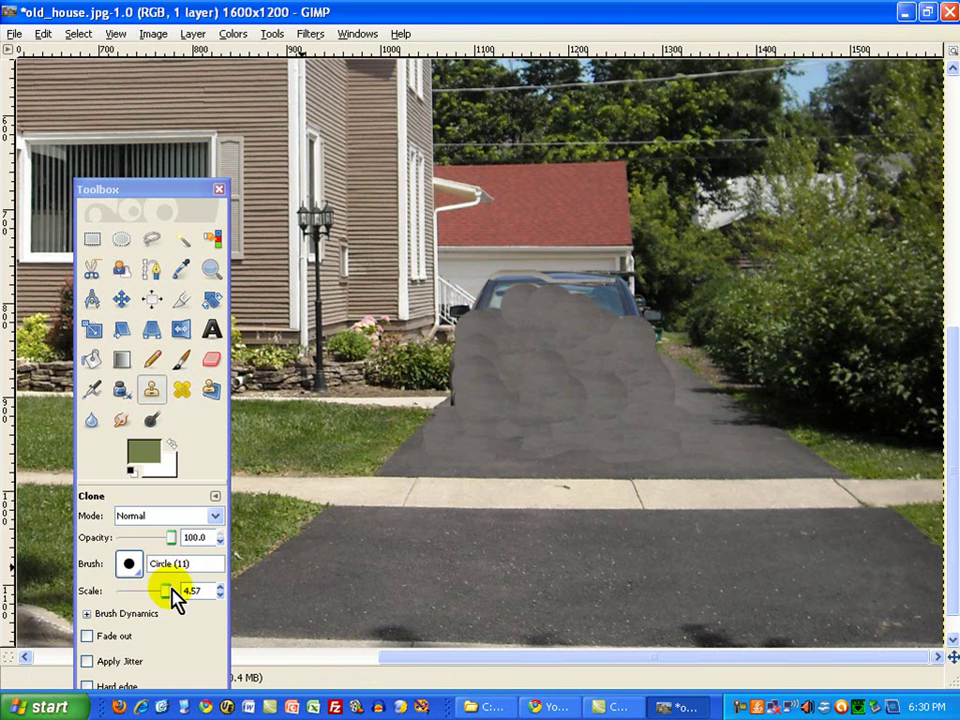
Step: At clone scale 1.24, sample the garage wall and paint its siding over the car roof
drag(167, 600, 156, 594)
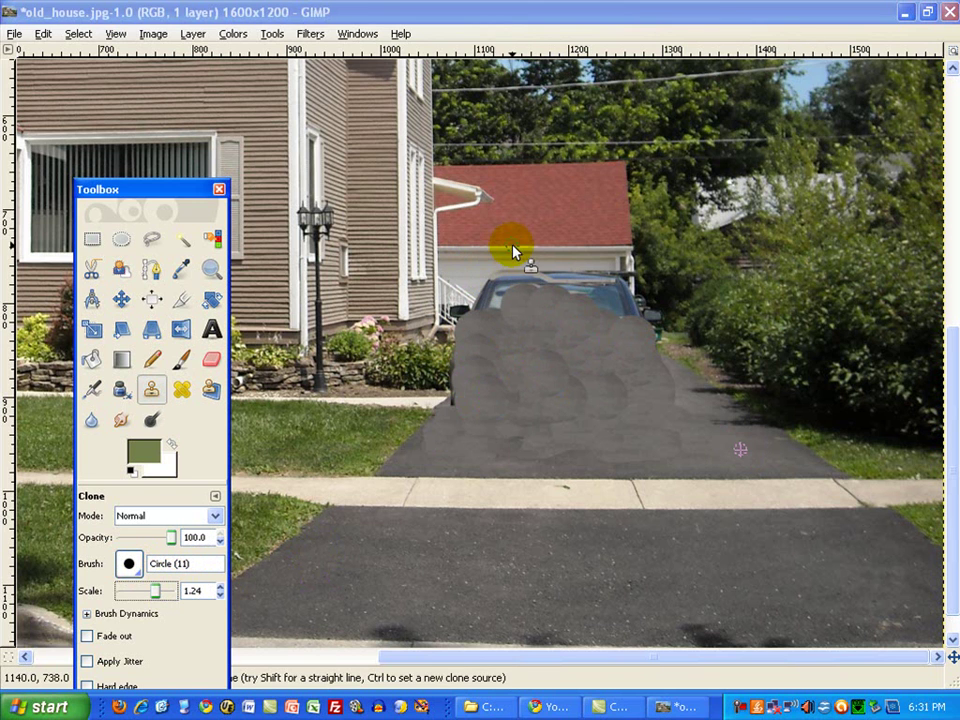
ctrl+click(470, 280)
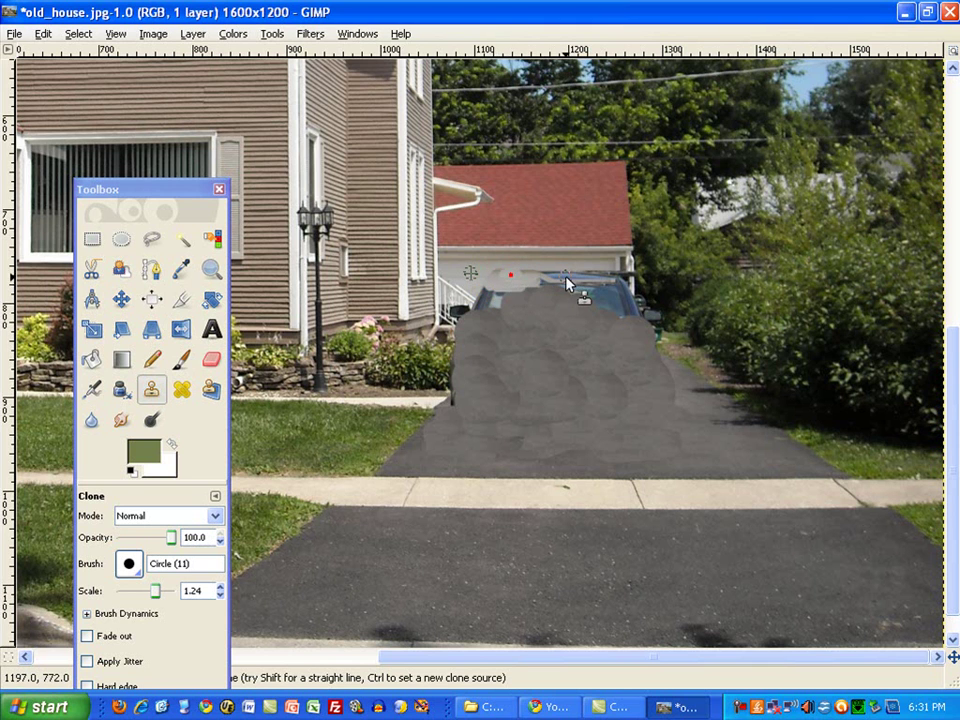
drag(580, 295, 605, 283)
click(626, 300)
drag(616, 288, 586, 290)
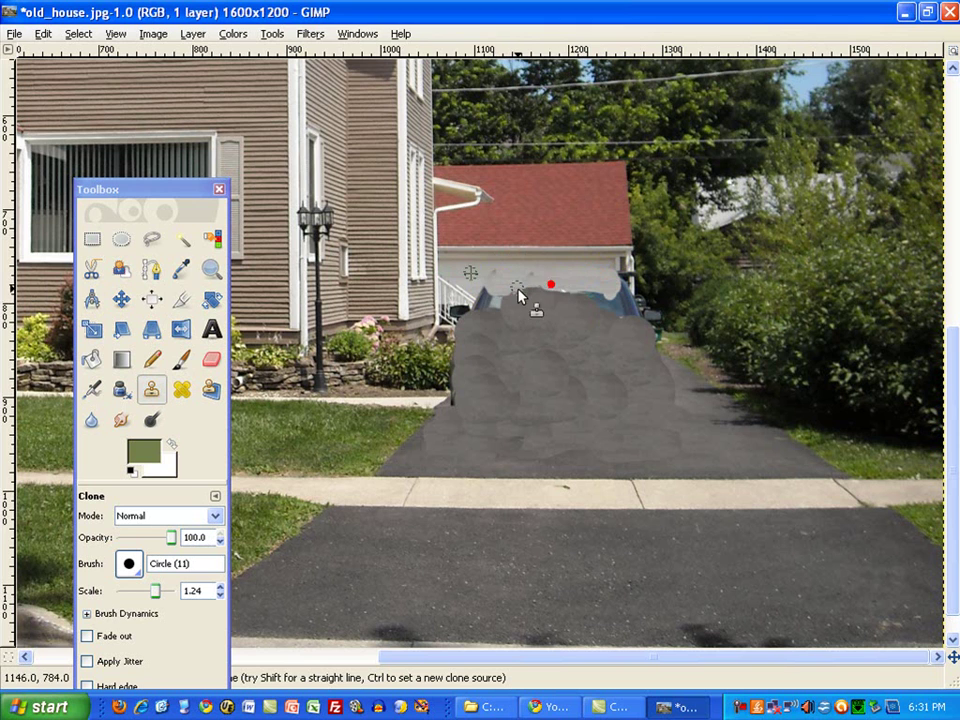
mouse_move(518, 292)
mouse_down()
mouse_move(595, 295)
mouse_move(610, 270)
mouse_move(609, 292)
mouse_move(569, 303)
mouse_move(576, 298)
mouse_move(475, 286)
mouse_up()
click(536, 291)
click(590, 295)
mouse_move(621, 291)
mouse_down()
mouse_move(621, 317)
mouse_move(528, 322)
mouse_move(559, 313)
mouse_move(536, 323)
mouse_up()
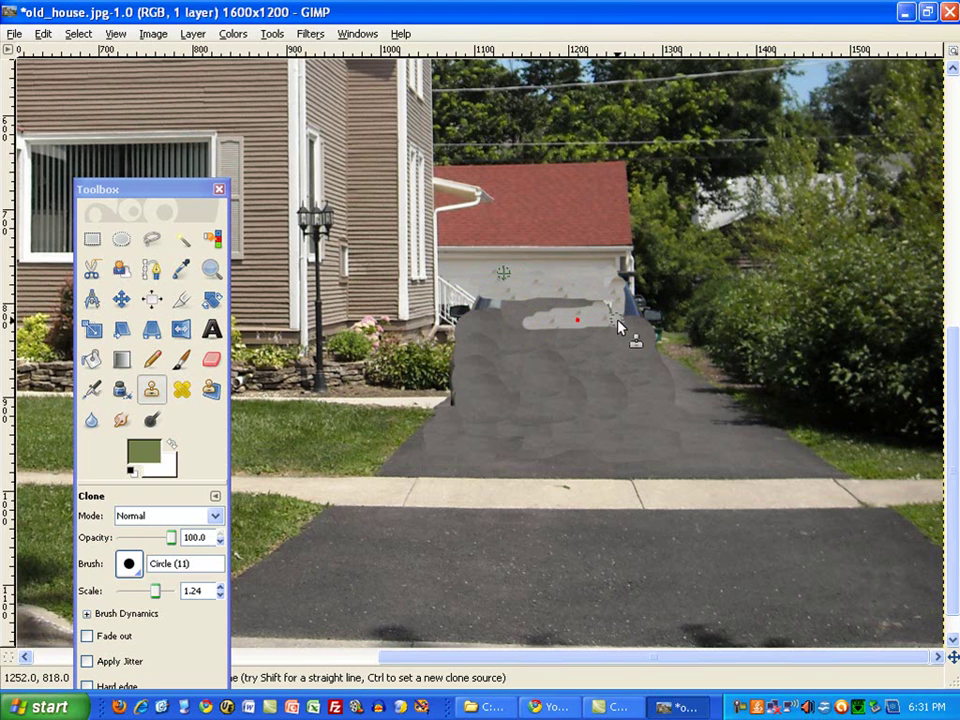
Step: Touch up the garage corner, dark wall smudge and lower wall with cloned siding
click(603, 307)
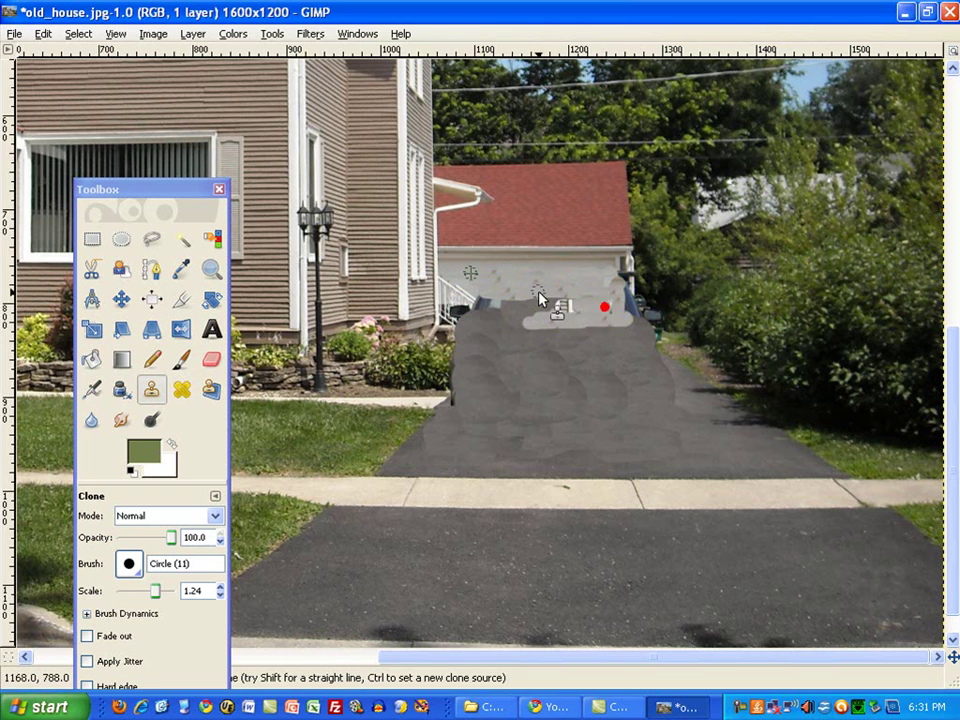
mouse_move(548, 288)
mouse_down()
mouse_move(583, 270)
mouse_move(575, 270)
mouse_move(579, 304)
mouse_move(546, 317)
mouse_move(490, 314)
mouse_move(524, 327)
mouse_move(500, 333)
mouse_up()
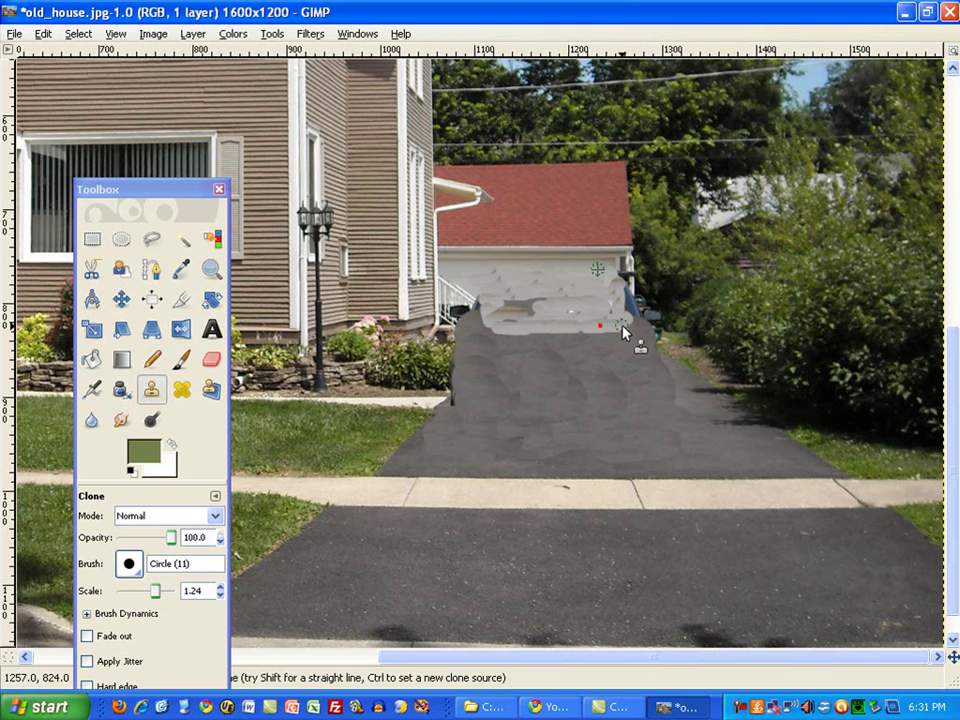
click(598, 326)
click(614, 275)
click(612, 282)
click(489, 367)
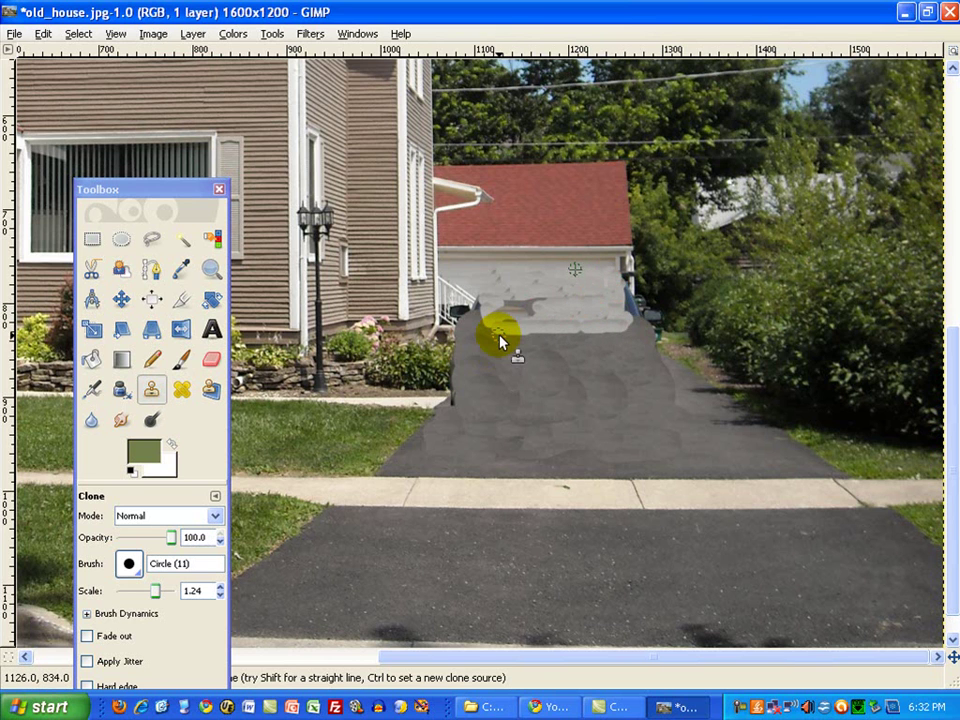
click(485, 332)
click(520, 298)
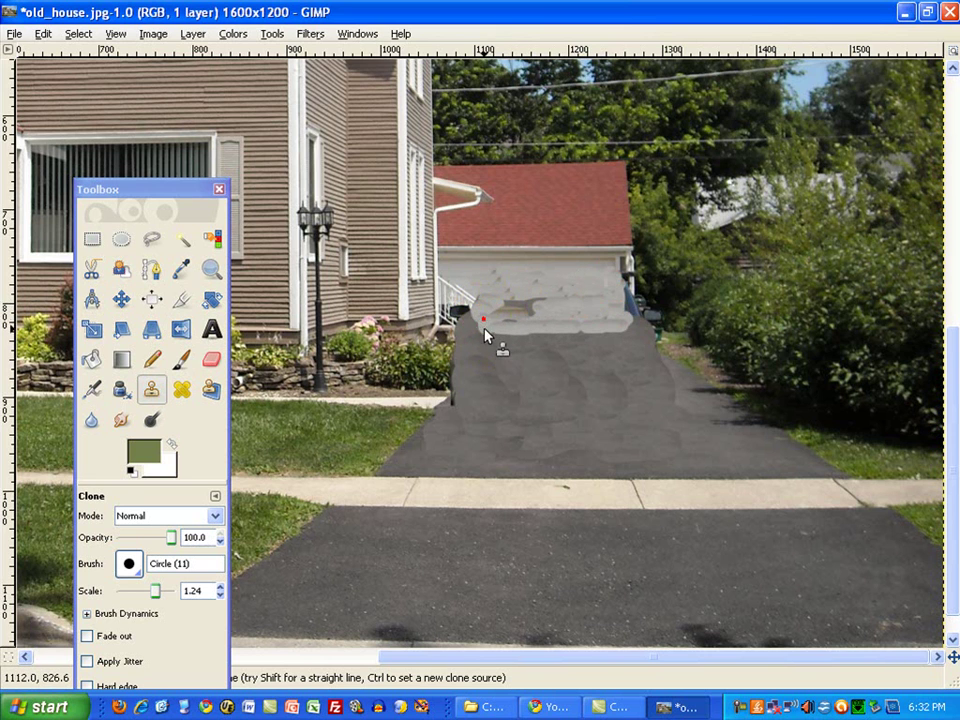
click(483, 319)
Step: Clone grass along the driveway's left edge and garage-wall texture over the driveway top
mouse_move(431, 396)
mouse_down()
mouse_move(476, 422)
mouse_move(447, 438)
mouse_move(535, 395)
mouse_move(430, 428)
mouse_up()
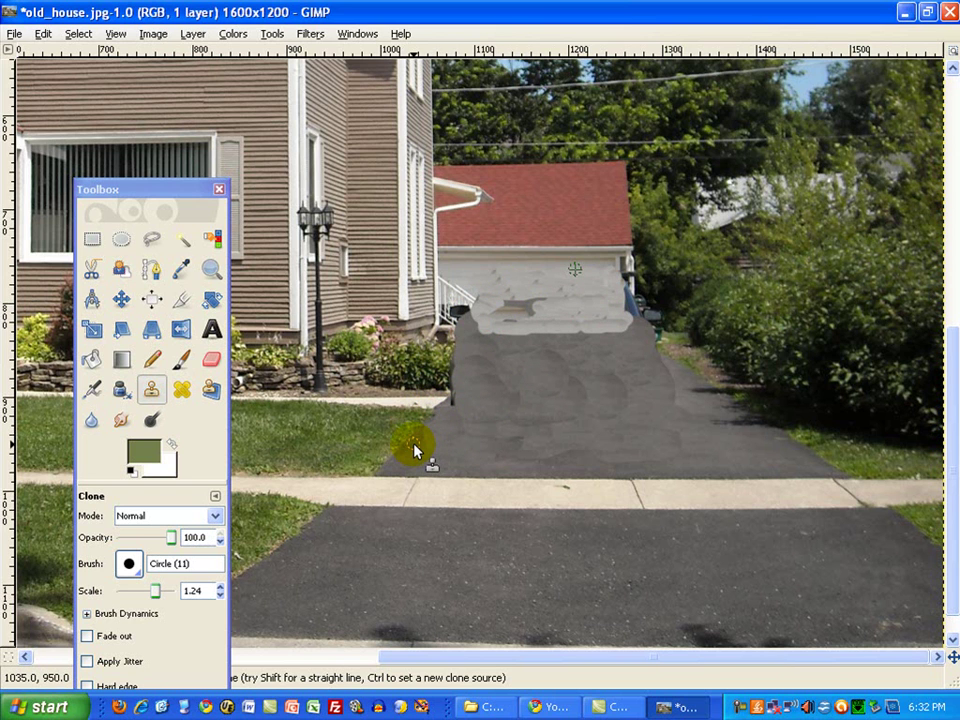
key(ctrl)
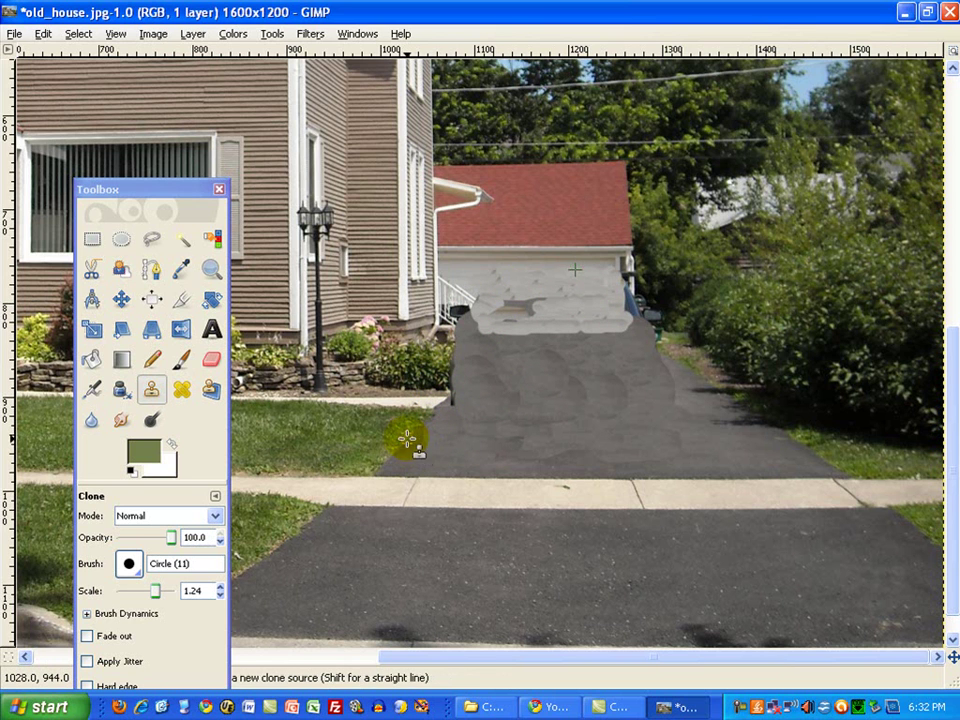
ctrl+click(407, 440)
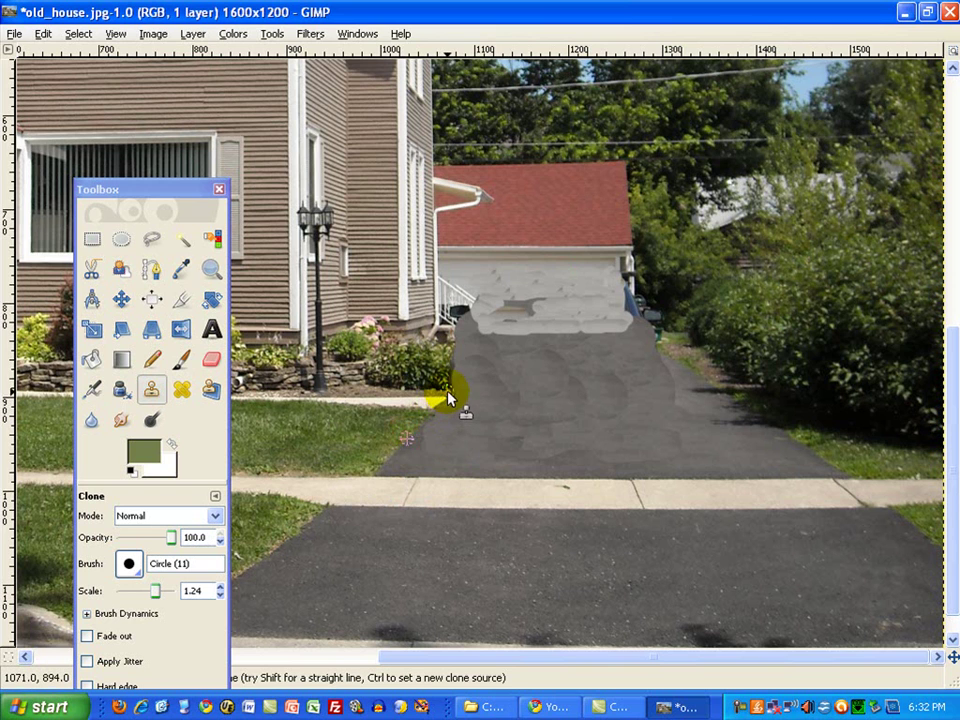
mouse_move(447, 397)
mouse_down()
mouse_move(483, 373)
mouse_move(469, 376)
mouse_move(497, 349)
mouse_up()
click(497, 339)
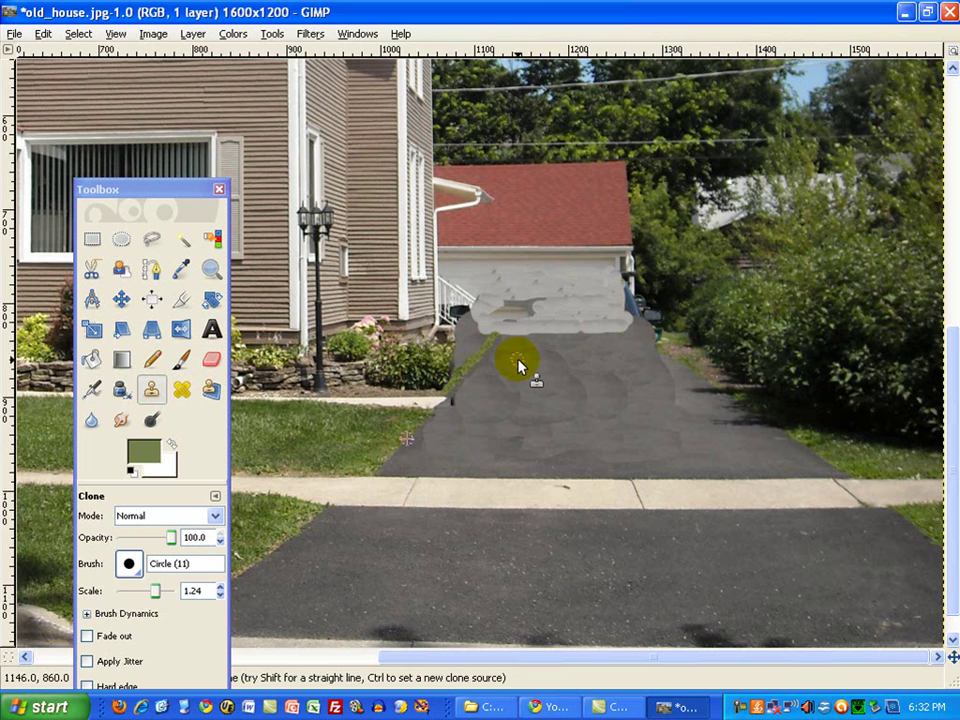
ctrl+click(477, 275)
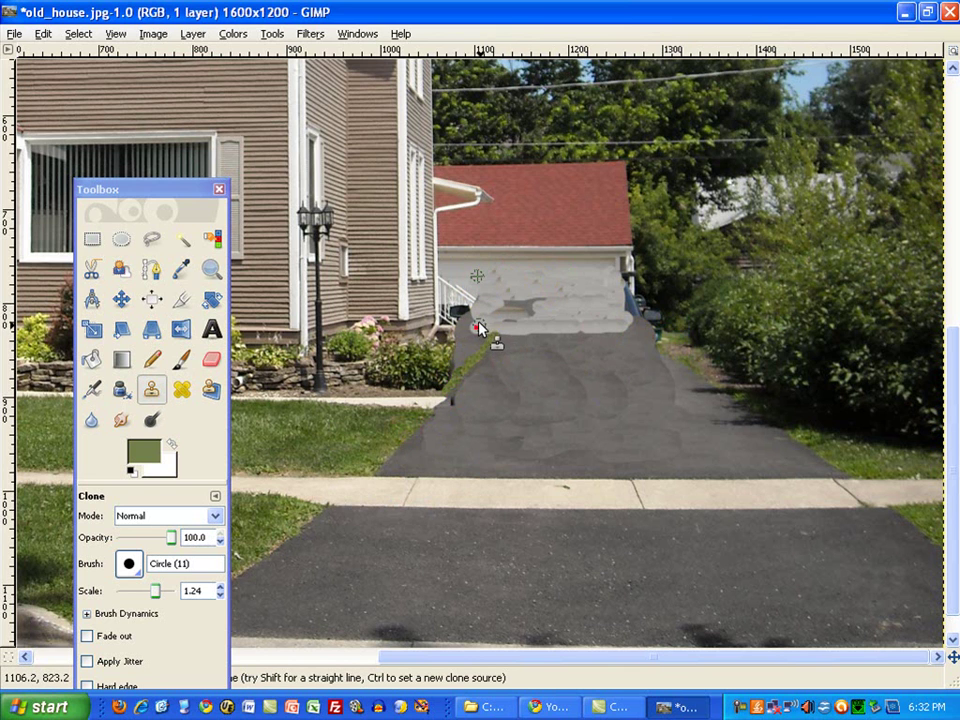
drag(481, 336, 524, 327)
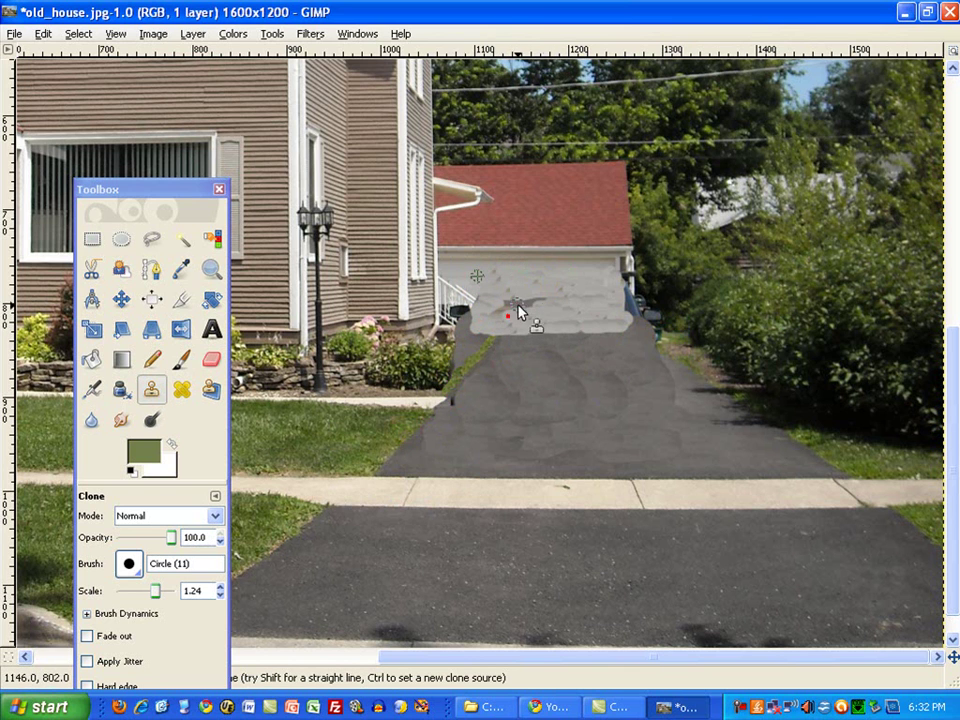
ctrl+click(621, 268)
mouse_move(478, 318)
mouse_down()
mouse_move(519, 317)
mouse_move(531, 367)
mouse_move(435, 375)
mouse_up()
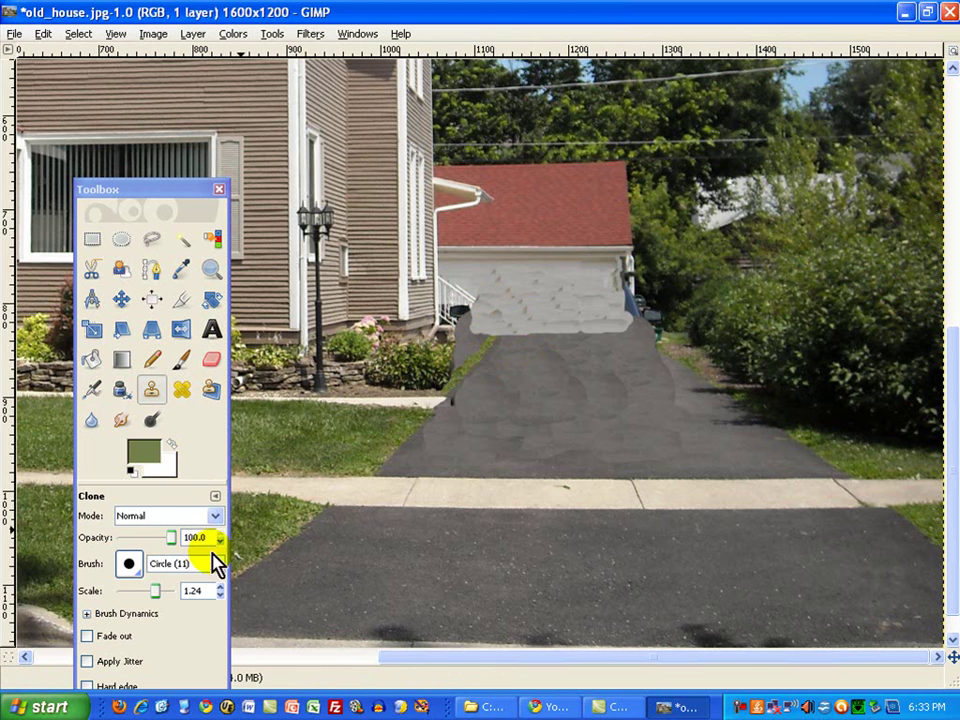
Step: Enlarge the clone brush to 2.38 and extend the hedge along the driveway edge to the garage
drag(156, 590, 163, 594)
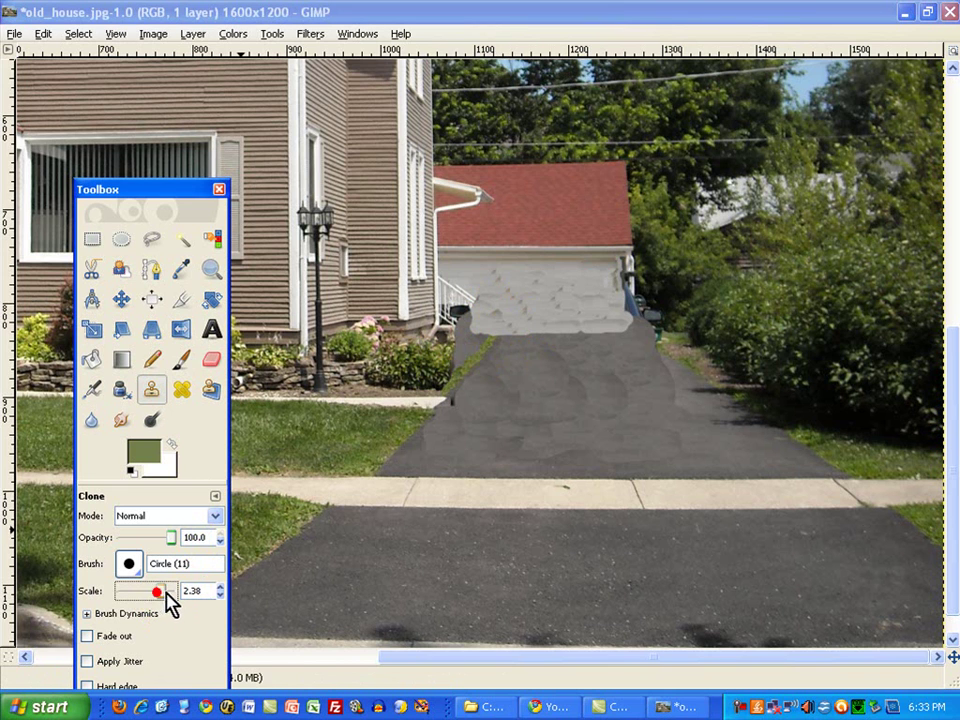
ctrl+click(409, 364)
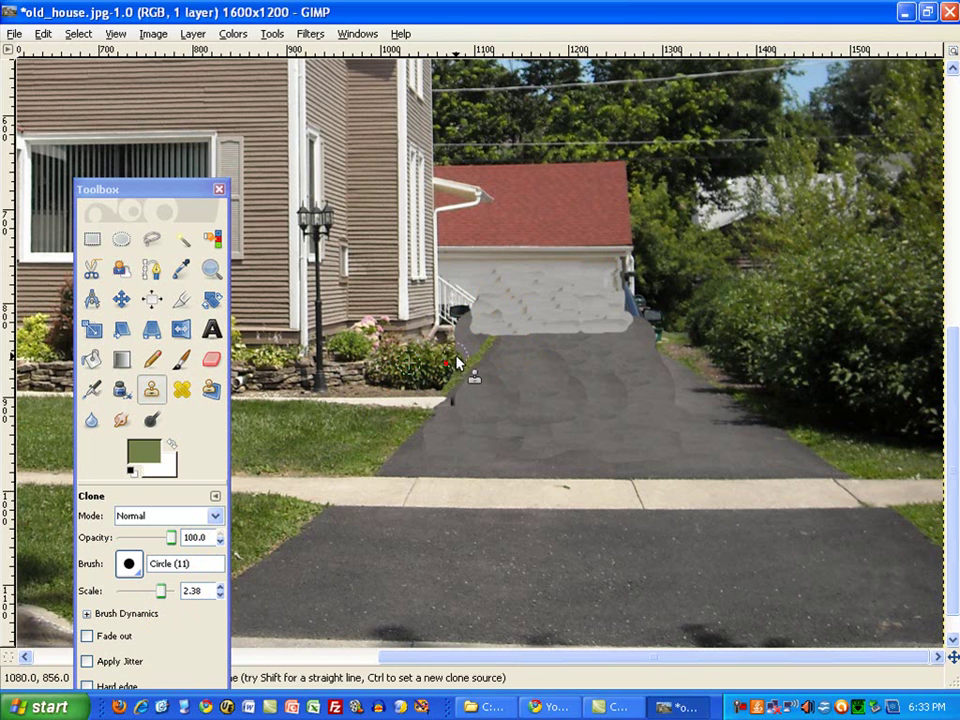
click(456, 349)
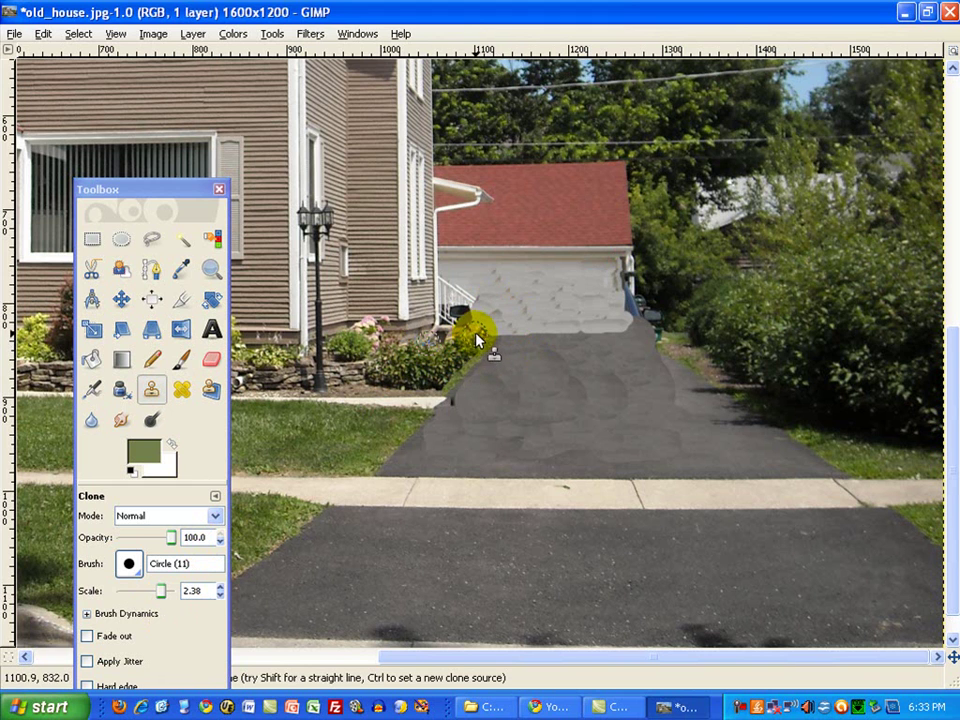
click(476, 343)
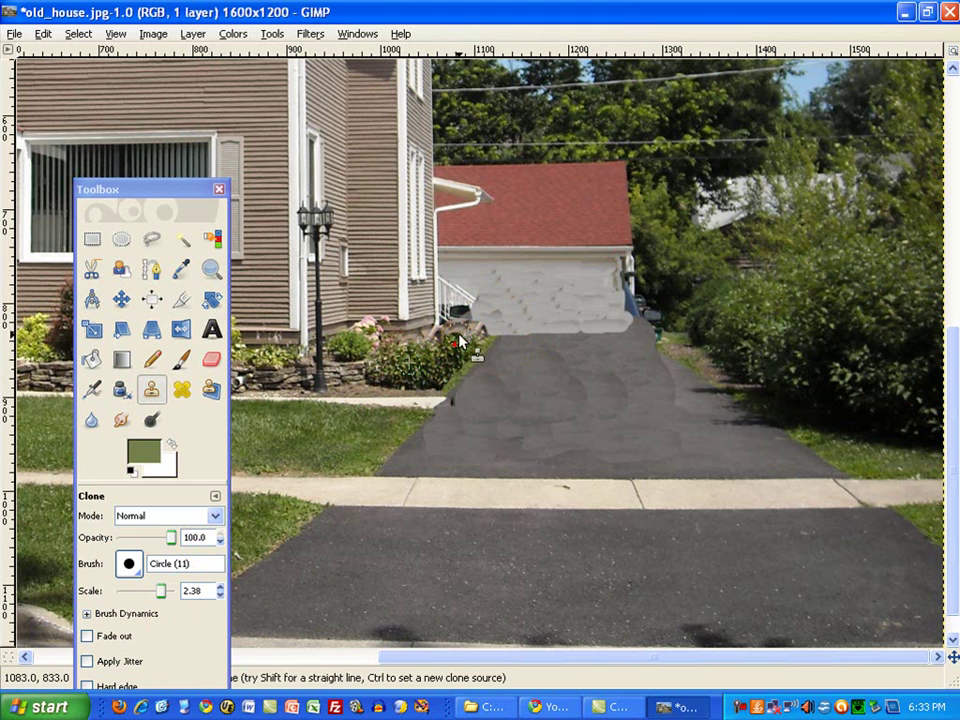
drag(459, 342, 486, 335)
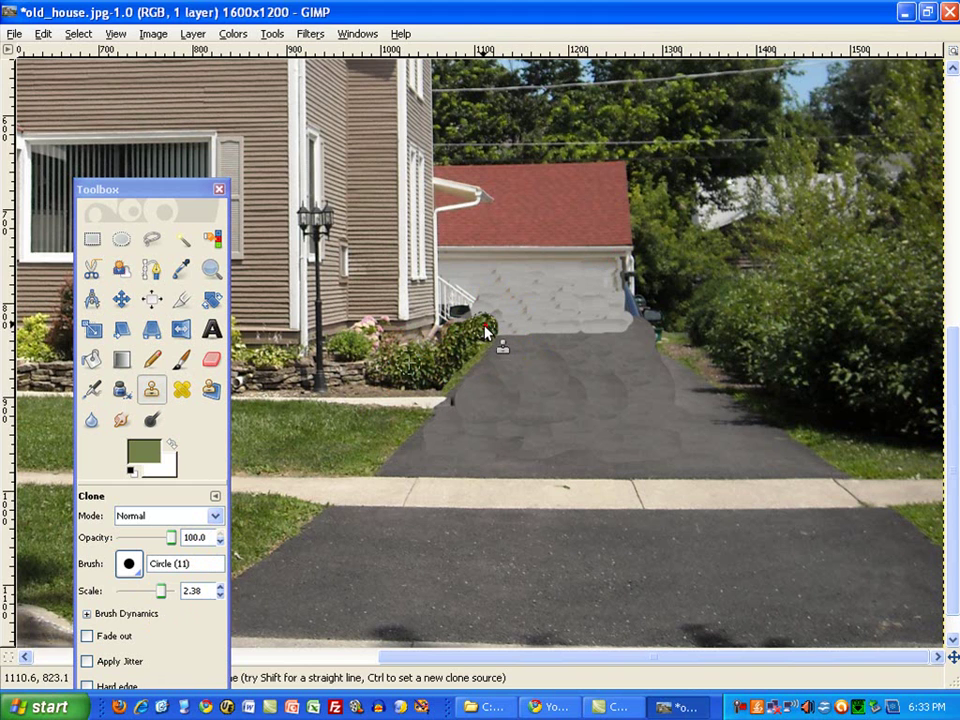
click(418, 403)
Step: Clone the gable window onto the siding beside an upstairs window, with white shingle trim
drag(150, 189, 805, 173)
drag(953, 369, 955, 195)
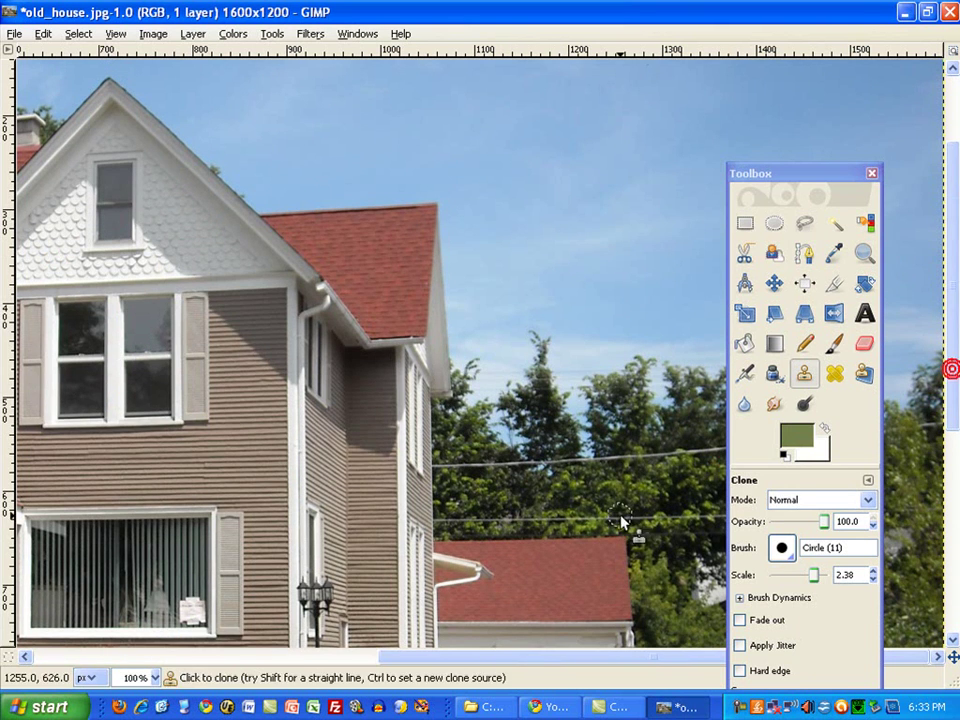
drag(527, 657, 484, 671)
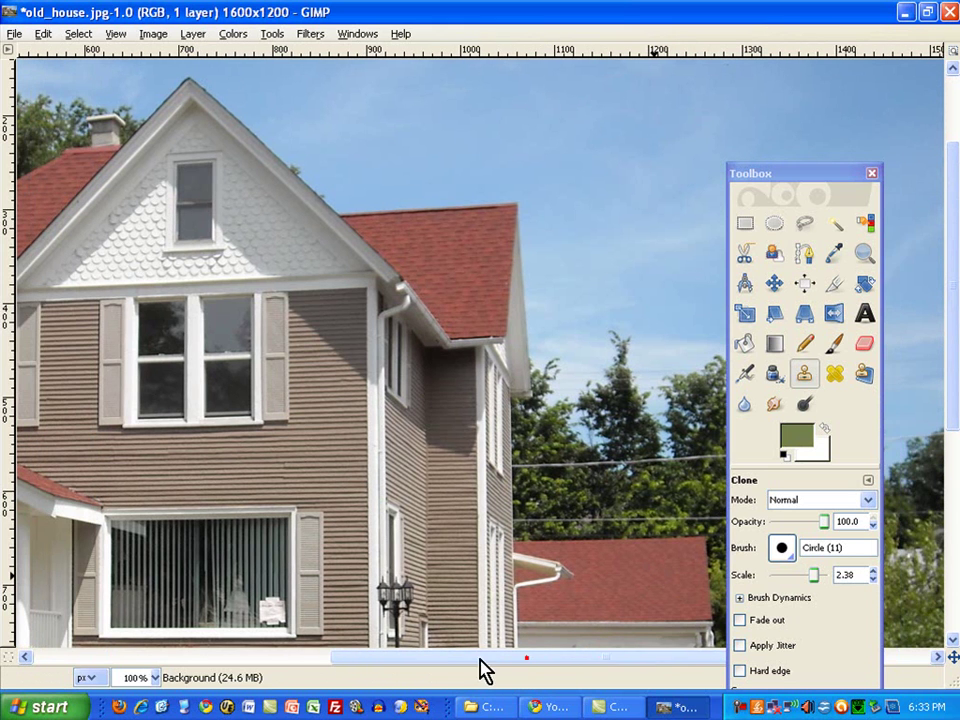
ctrl+click(193, 204)
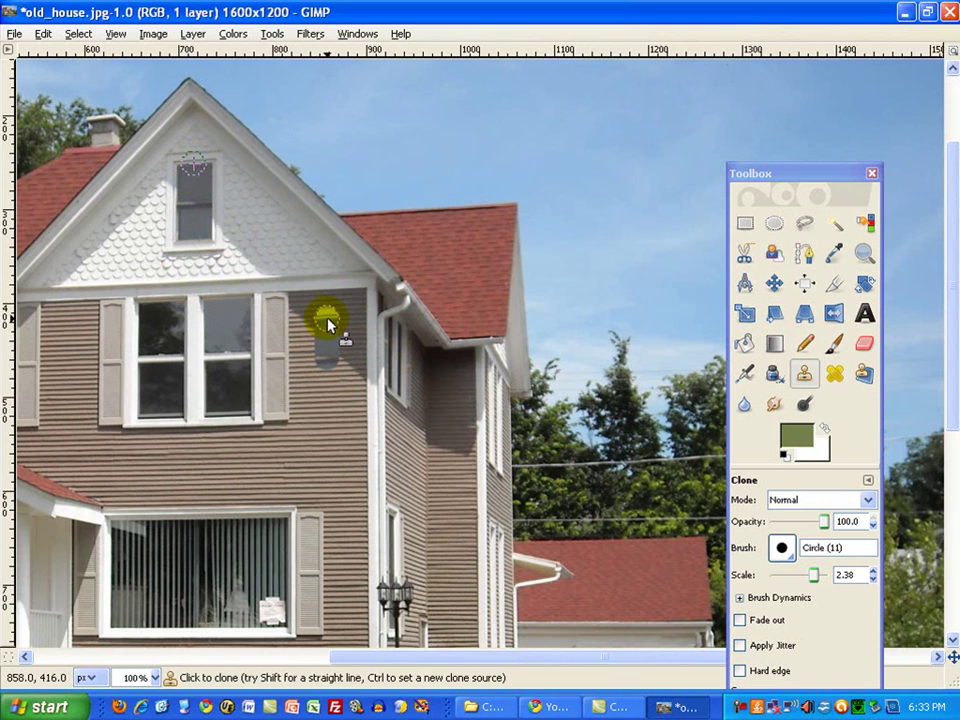
mouse_move(306, 330)
mouse_down()
mouse_move(313, 412)
mouse_move(350, 405)
mouse_move(359, 388)
mouse_up()
mouse_move(339, 321)
mouse_down()
mouse_move(346, 392)
mouse_move(324, 376)
mouse_up()
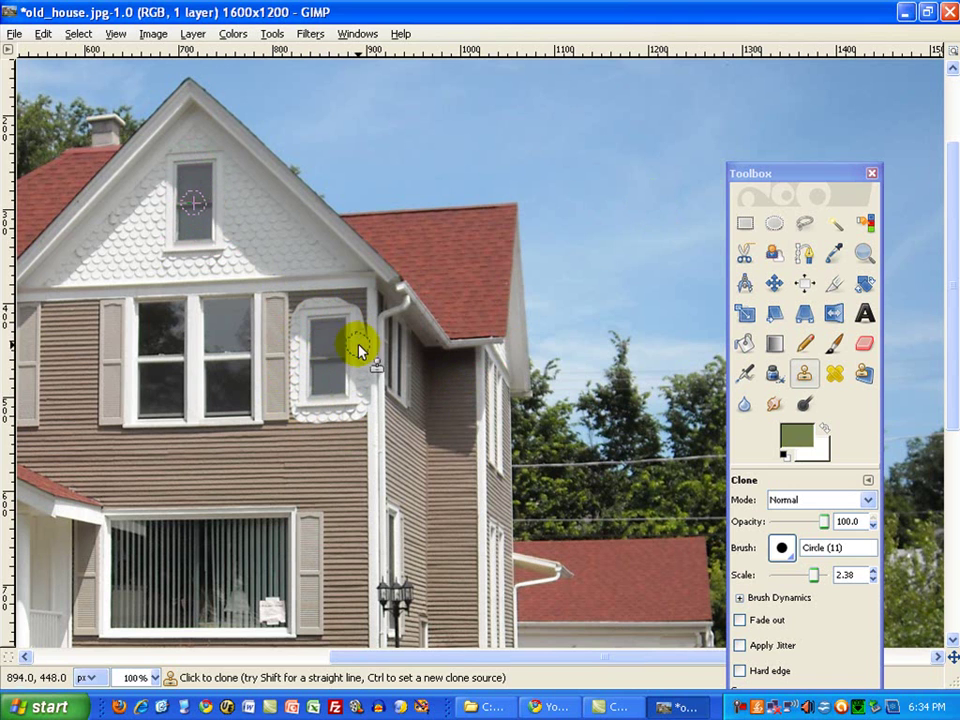
drag(330, 313, 364, 306)
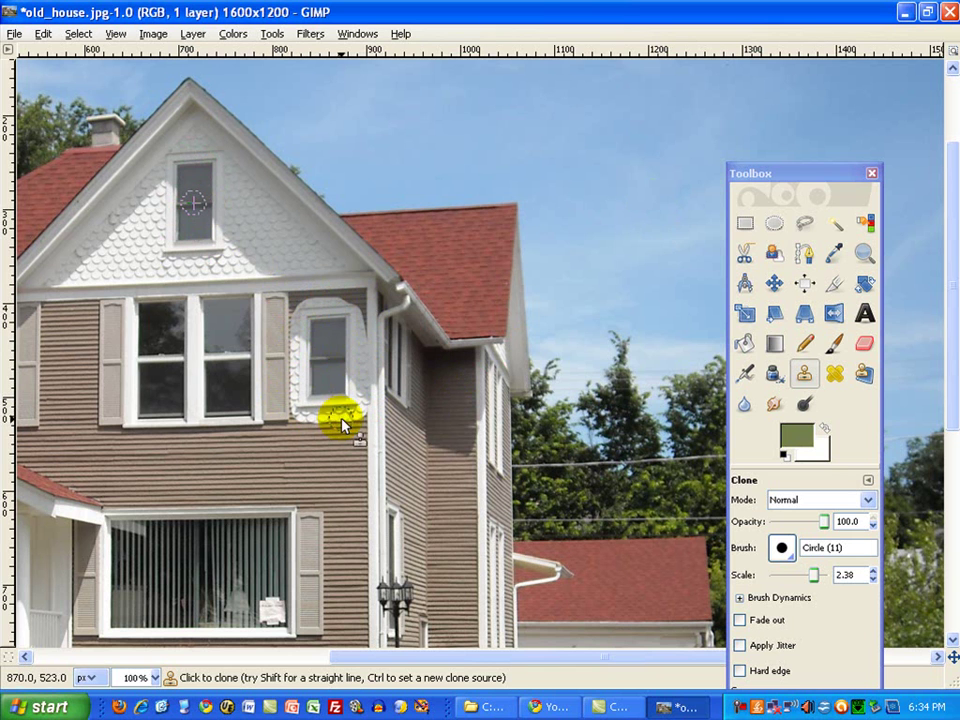
Step: Paint a second gable-window copy onto the left siding by the shutter
drag(452, 656, 388, 672)
ctrl+click(306, 206)
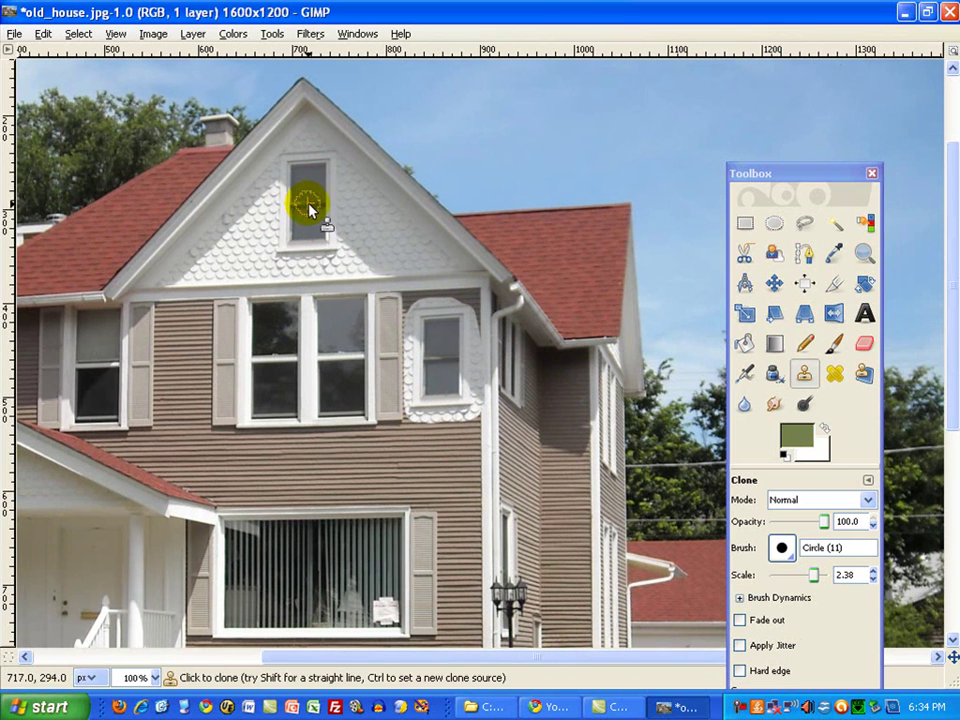
click(230, 370)
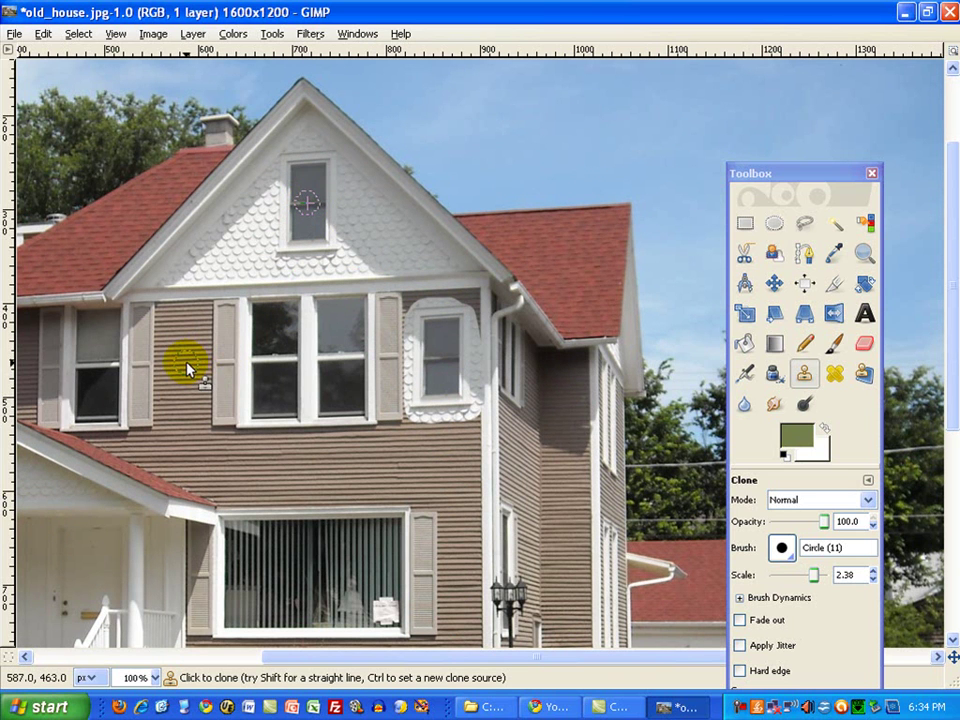
mouse_move(182, 360)
mouse_down()
mouse_move(186, 328)
mouse_move(204, 330)
mouse_move(203, 422)
mouse_move(180, 428)
mouse_move(157, 410)
mouse_move(163, 325)
mouse_move(187, 337)
mouse_move(180, 391)
mouse_move(190, 406)
mouse_move(207, 362)
mouse_move(224, 404)
mouse_move(188, 345)
mouse_up()
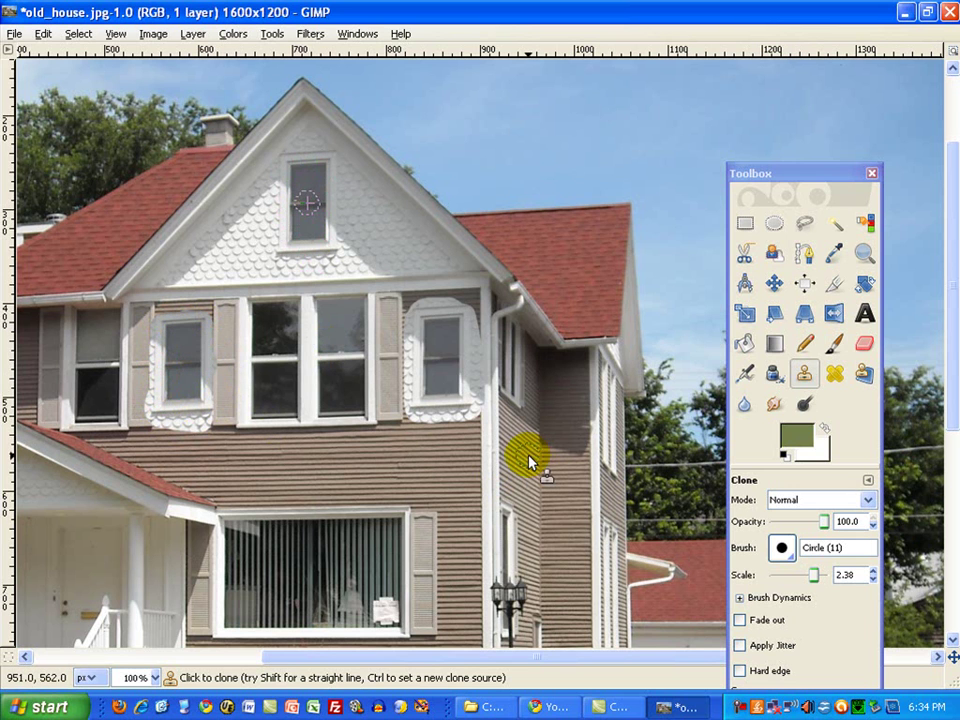
Step: At 50% zoom, clone extra shrubs along the front bed and thicken the driveway hedge
click(155, 678)
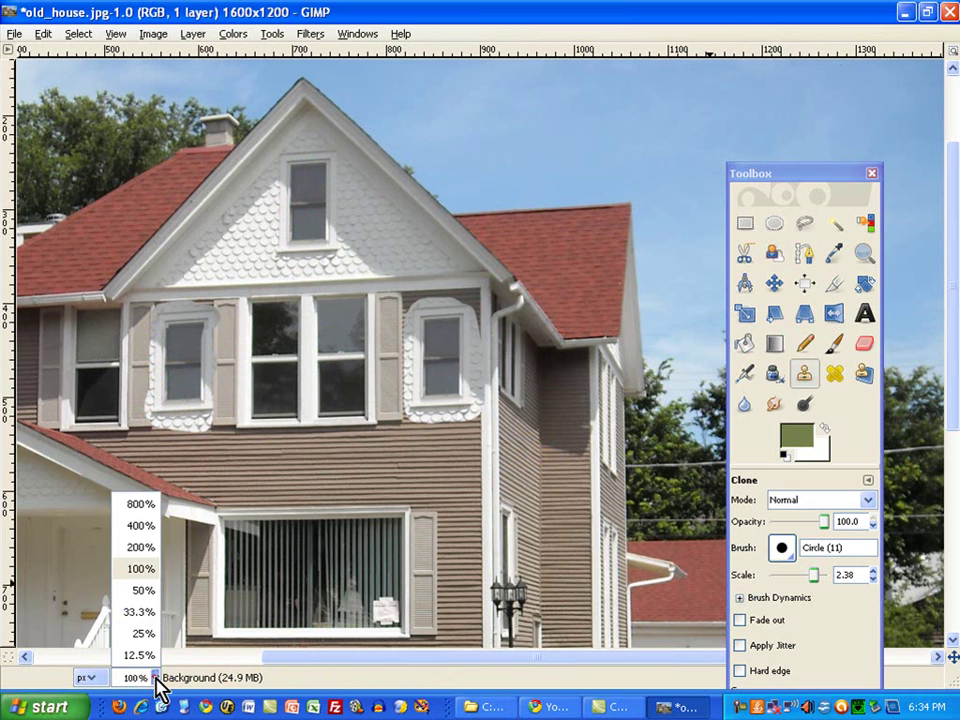
click(139, 593)
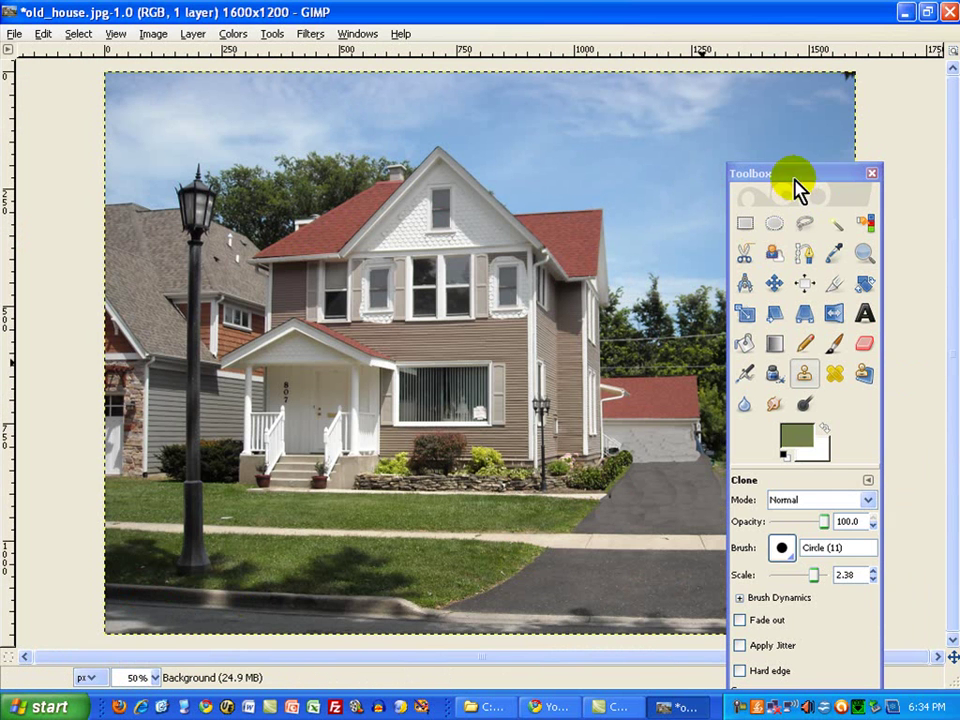
drag(793, 178, 825, 174)
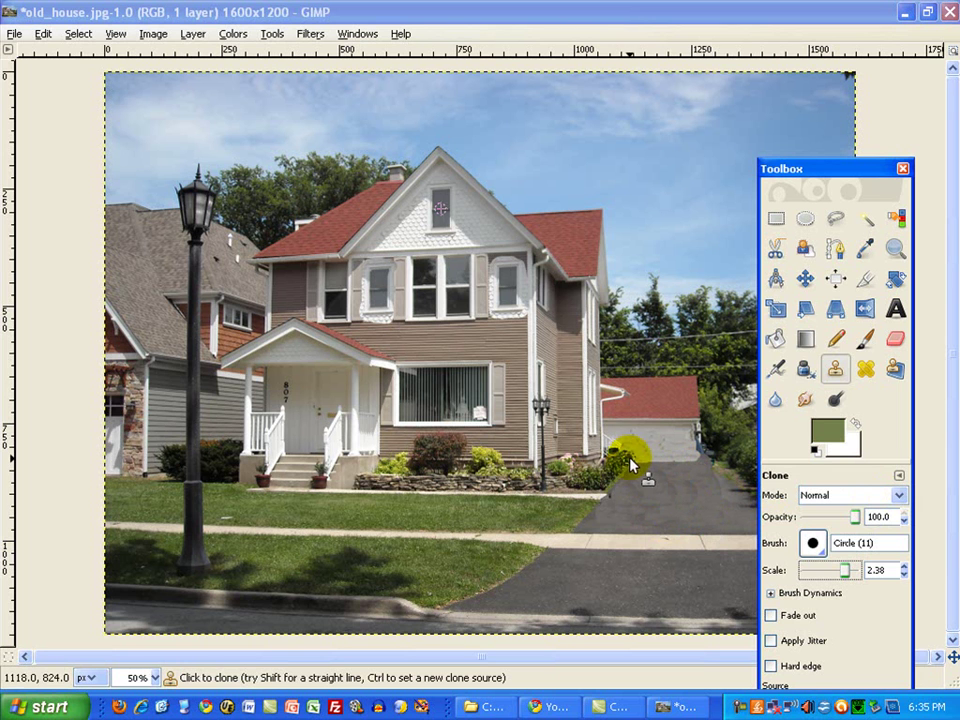
drag(630, 462, 605, 490)
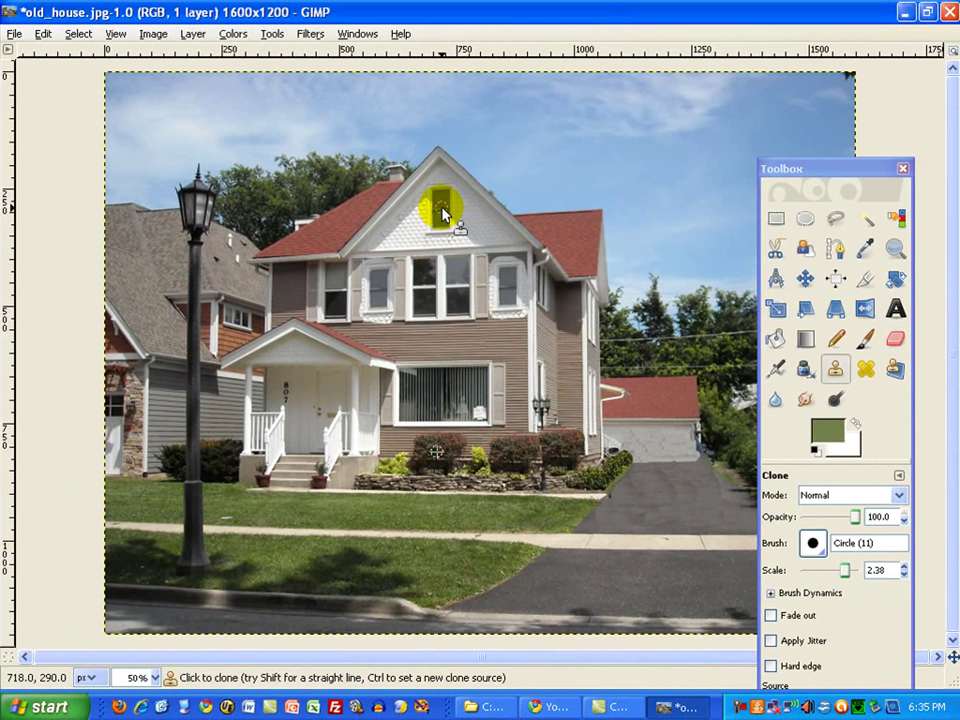
Step: Clone the white-trimmed attic window onto the porch wall beside the front door
ctrl+click(443, 213)
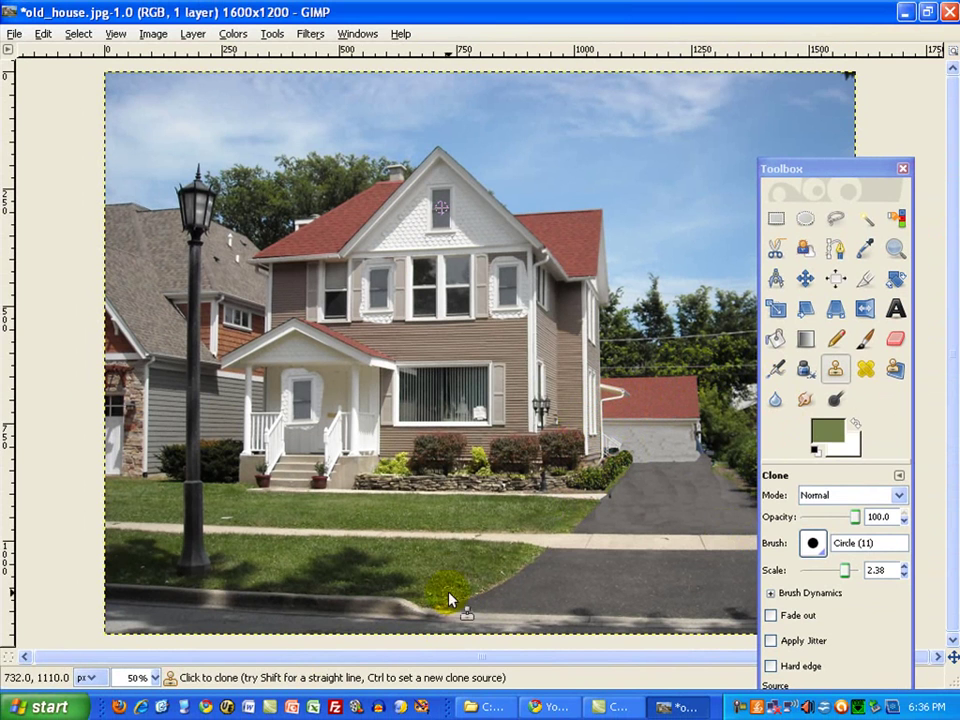
click(156, 679)
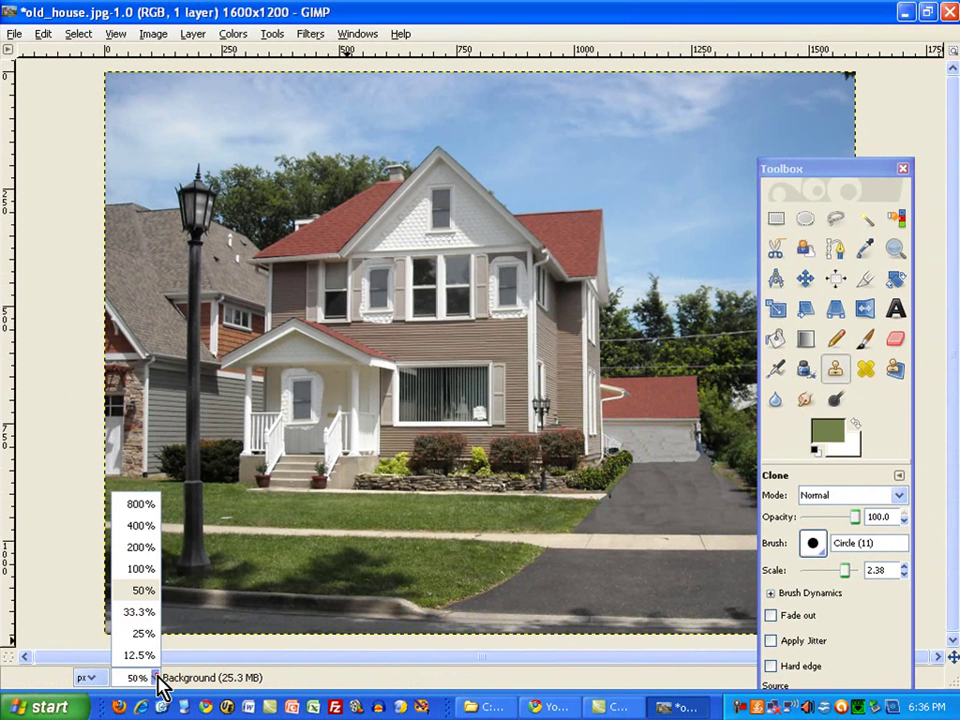
Step: At 100% zoom, clone roof texture over the gutter end on the garage roof's left edge
click(139, 570)
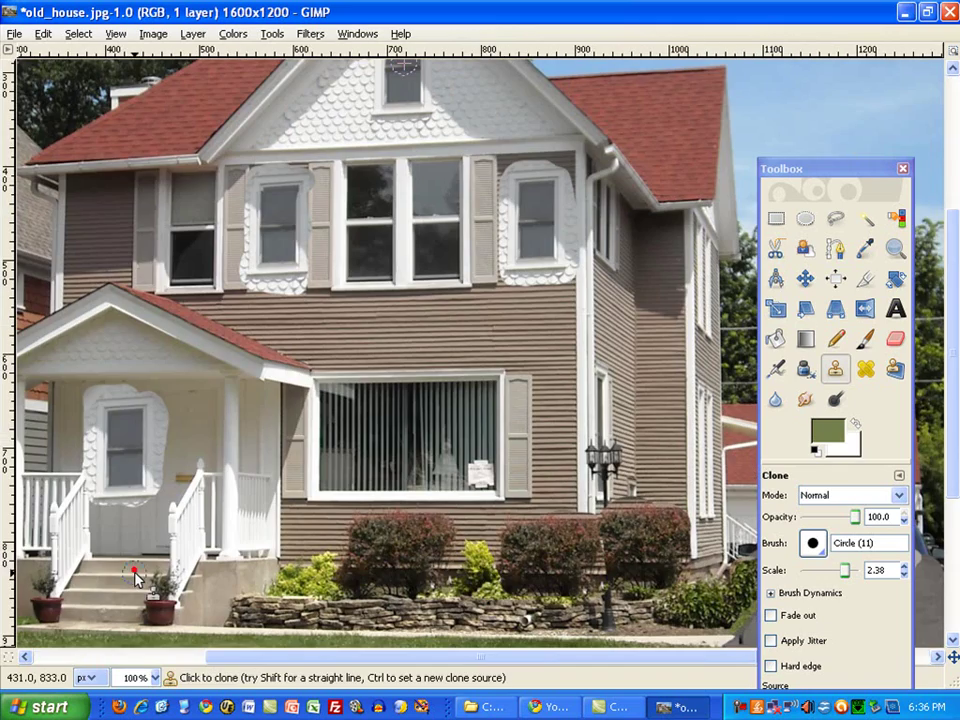
drag(549, 662, 692, 658)
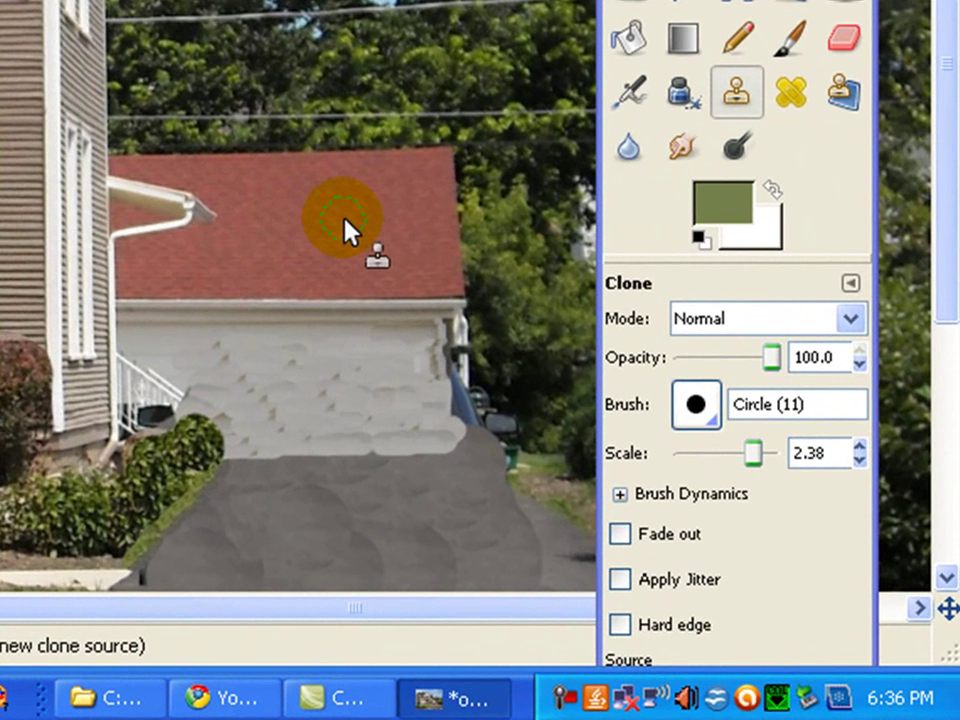
ctrl+click(344, 218)
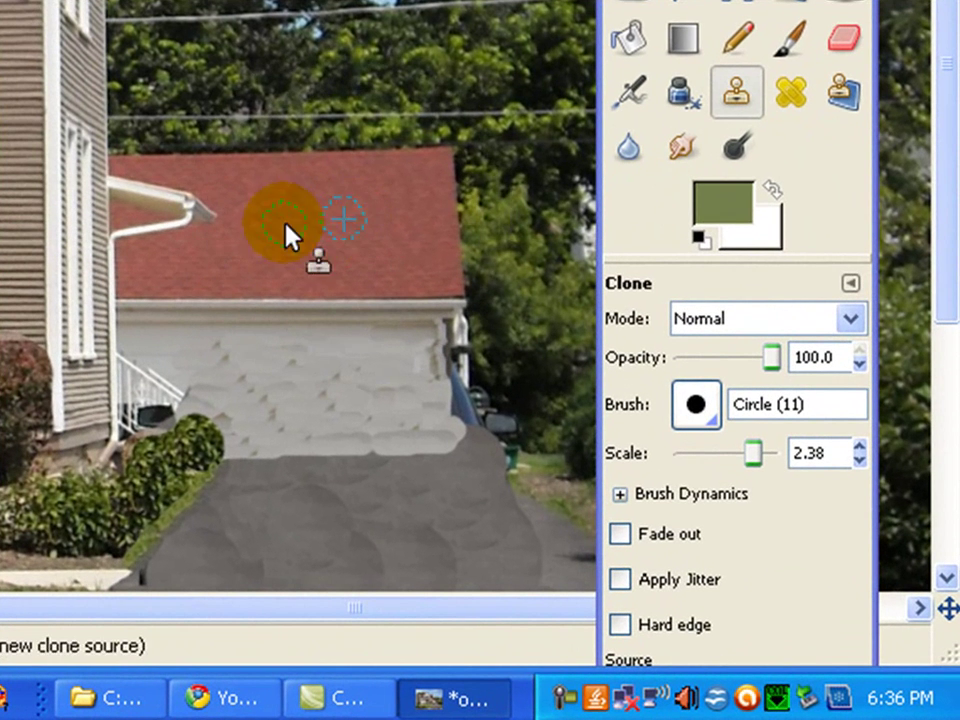
mouse_move(284, 224)
mouse_down()
mouse_move(240, 226)
mouse_move(193, 204)
mouse_move(187, 222)
mouse_move(136, 240)
mouse_move(167, 222)
mouse_move(169, 204)
mouse_move(140, 183)
mouse_up()
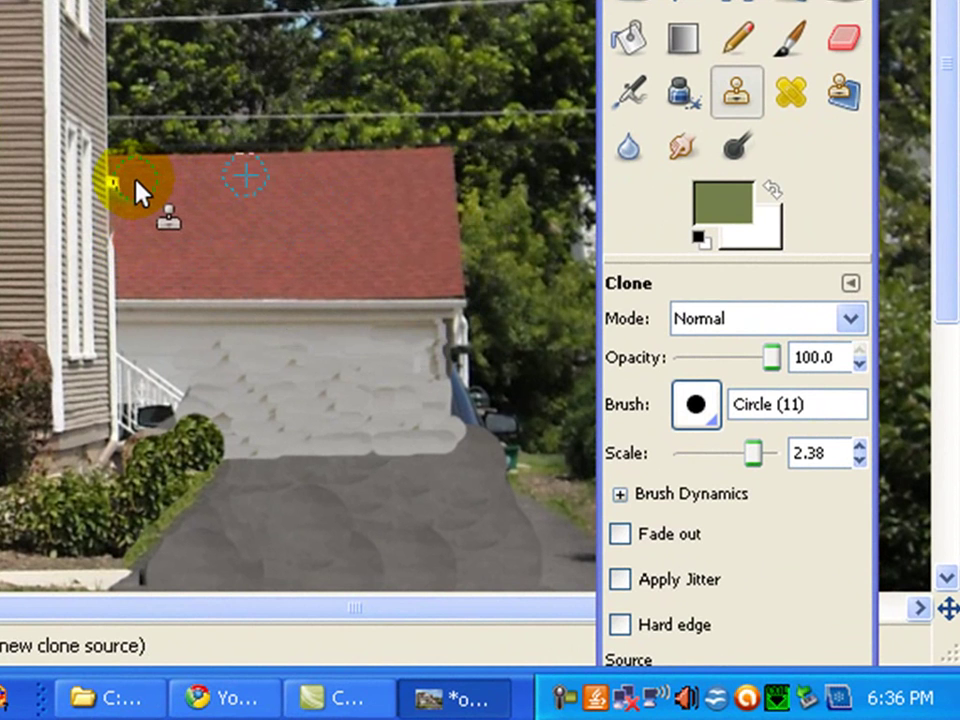
drag(136, 190, 133, 200)
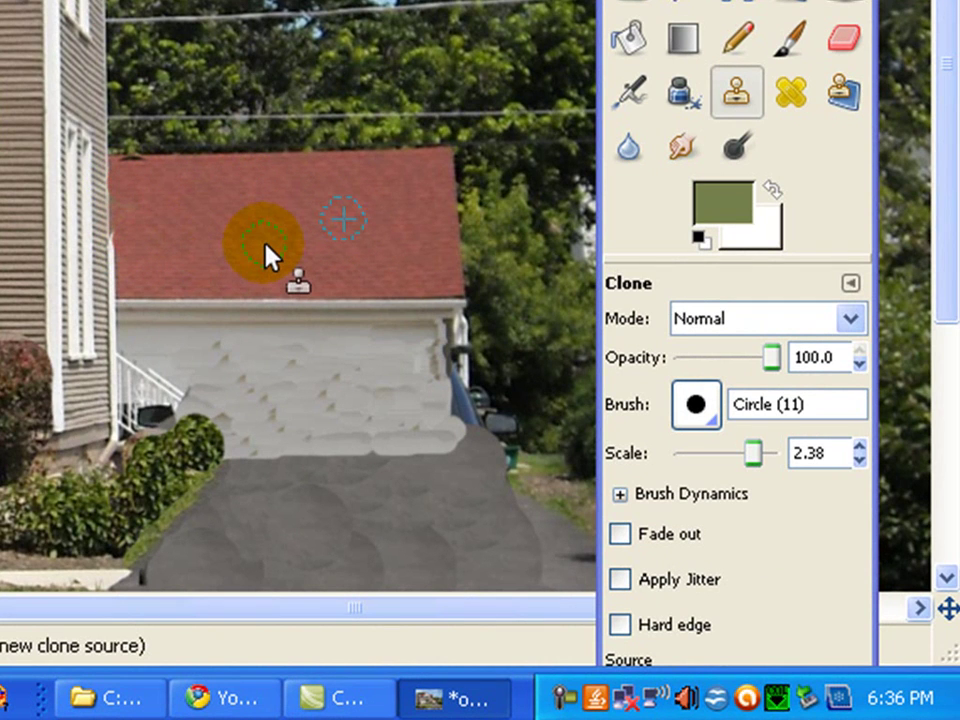
click(141, 274)
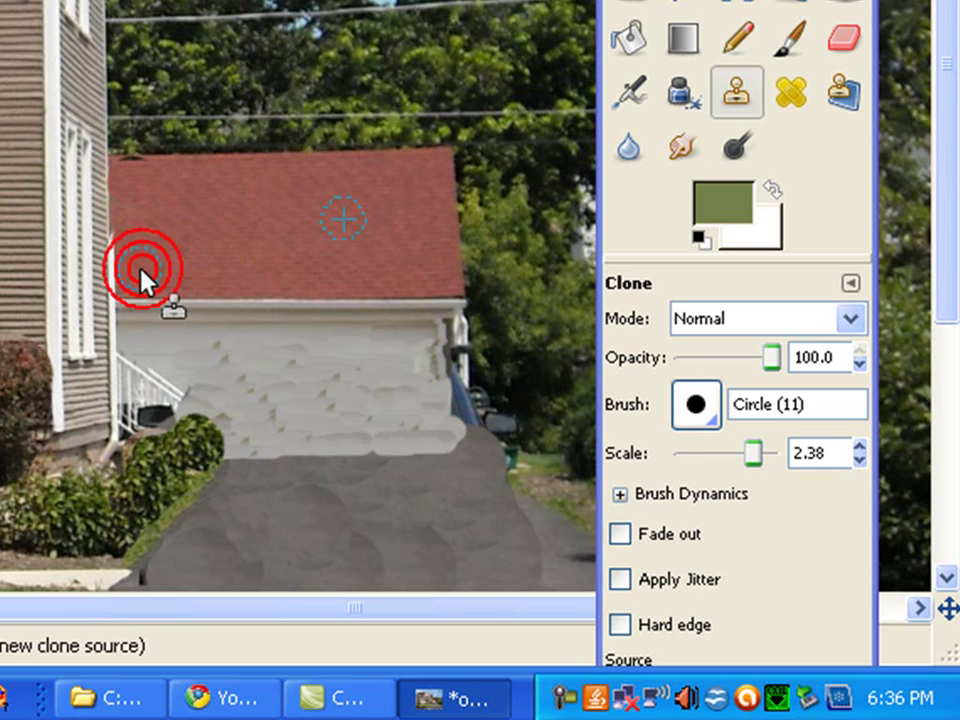
mouse_move(133, 272)
mouse_down()
mouse_move(133, 249)
mouse_move(200, 235)
mouse_move(210, 242)
mouse_up()
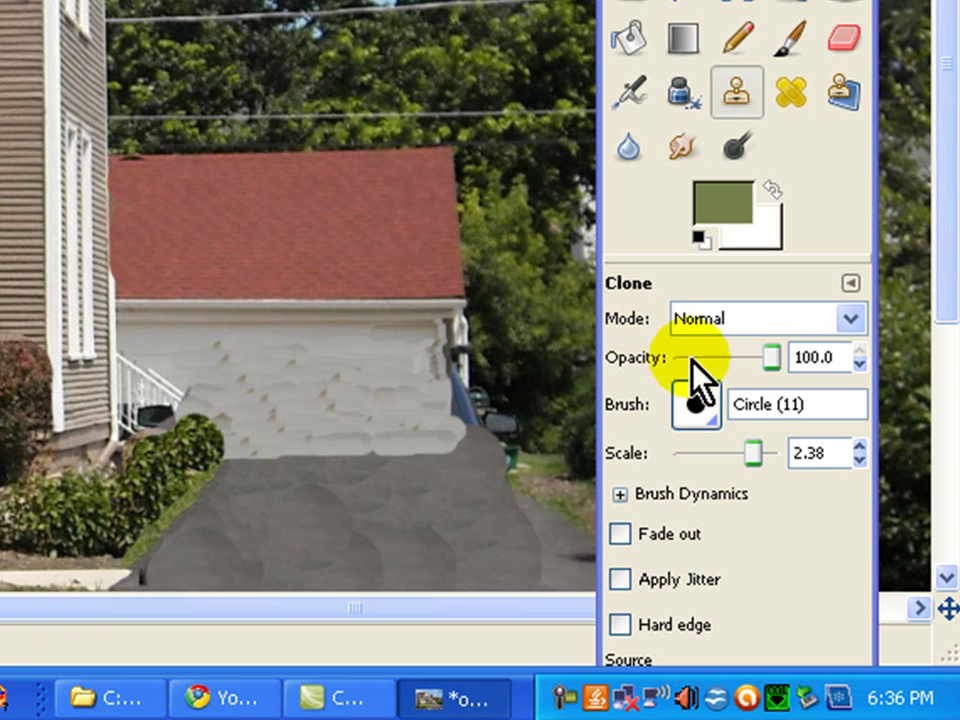
Step: Shrink the clone brush scale to 1.24 and cover the stair railing with garage wall texture
mouse_move(766, 455)
mouse_down()
mouse_move(731, 455)
mouse_move(752, 455)
mouse_move(742, 456)
mouse_up()
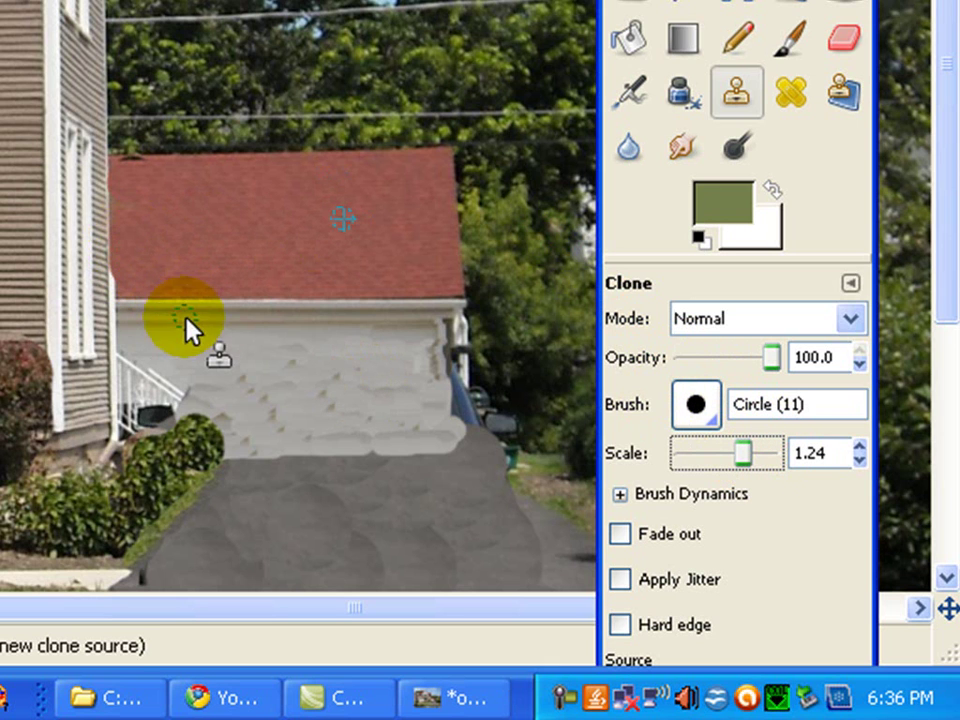
click(122, 289)
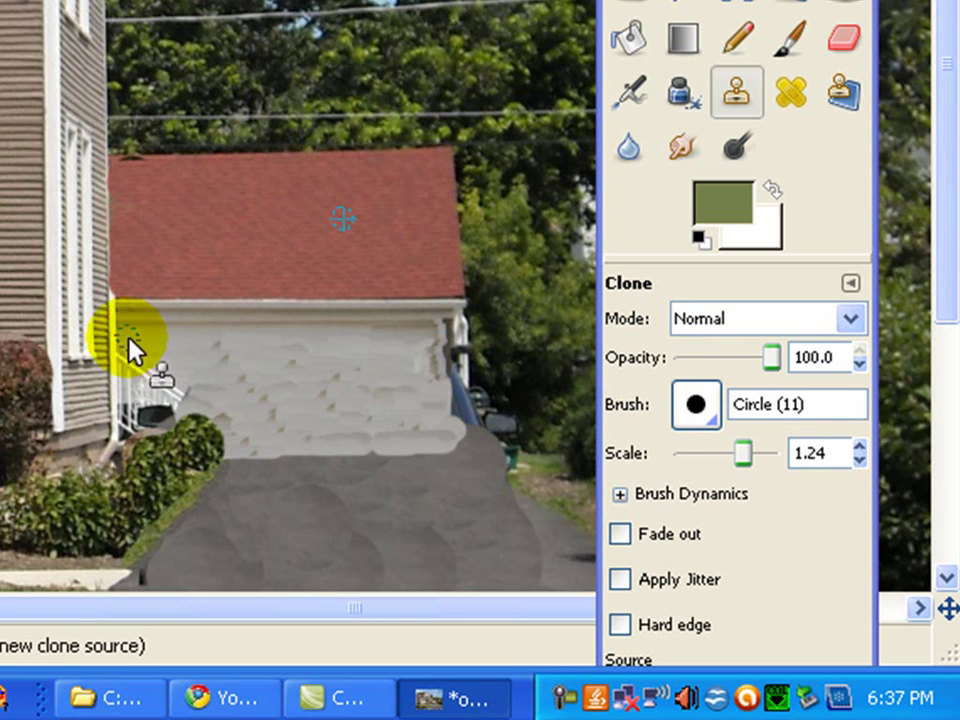
mouse_move(193, 404)
mouse_down()
mouse_move(137, 394)
mouse_move(209, 411)
mouse_move(204, 396)
mouse_move(290, 355)
mouse_up()
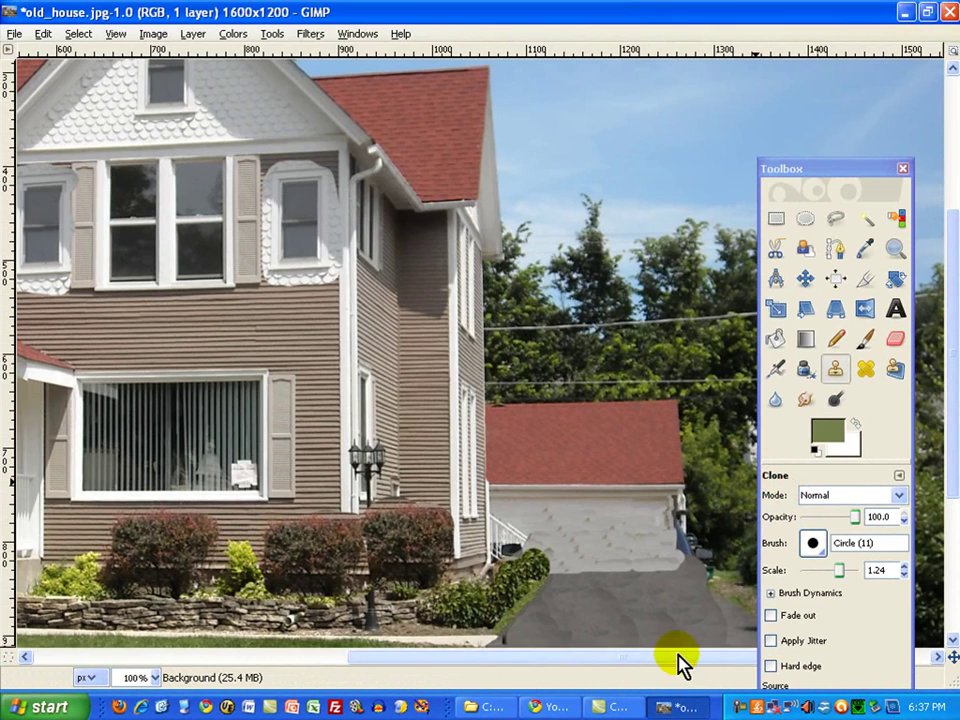
Step: Enlarge the clone brush and set the clone source in the open sky
drag(678, 660, 358, 660)
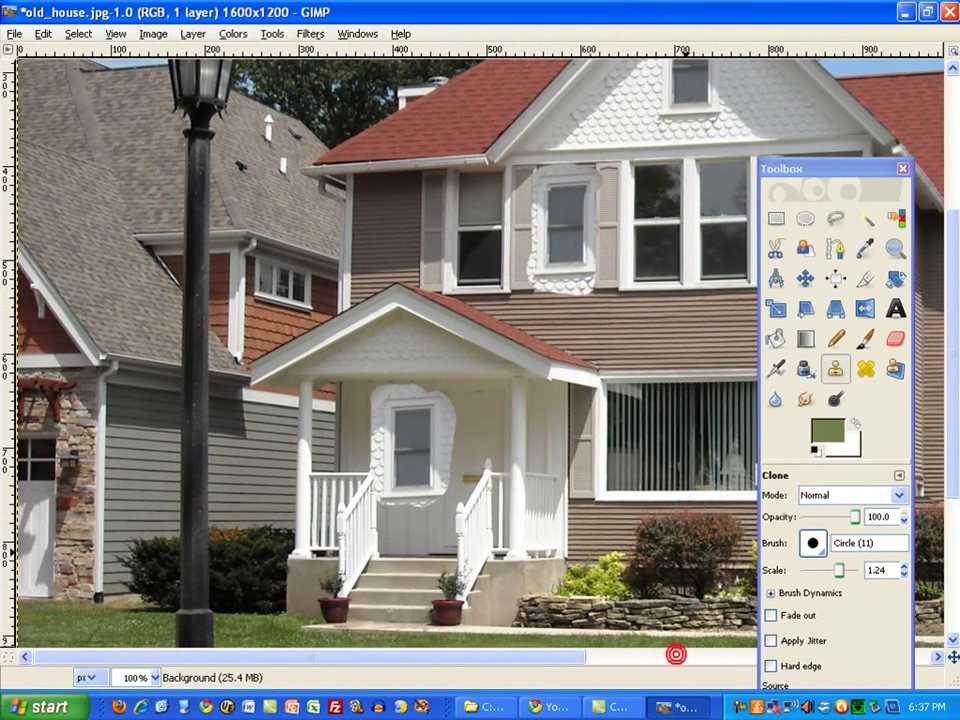
drag(953, 375, 953, 252)
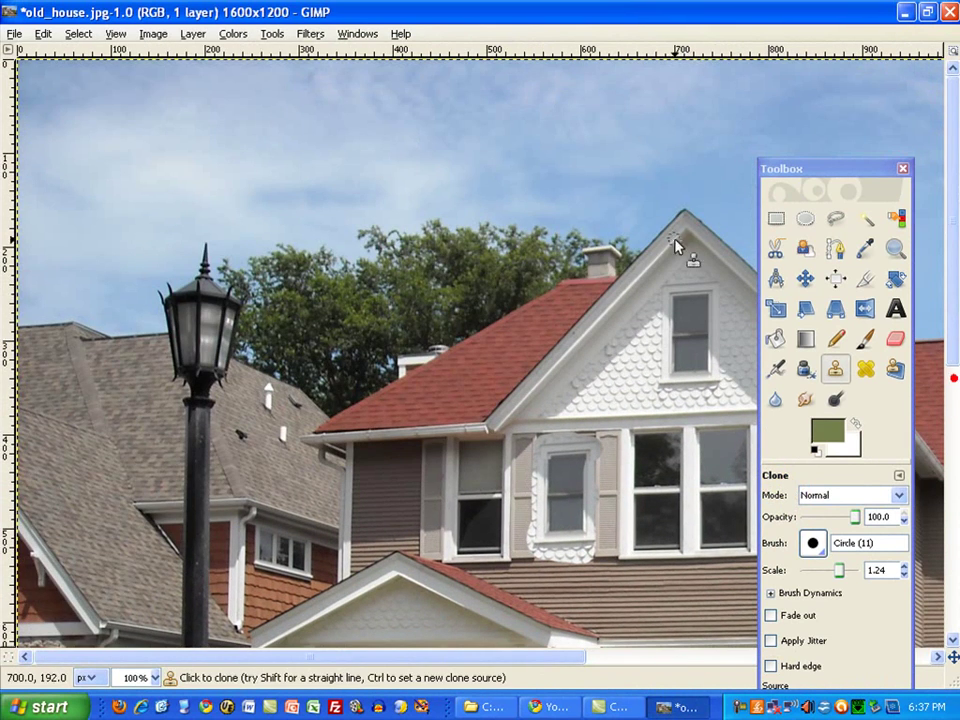
click(500, 227)
click(388, 322)
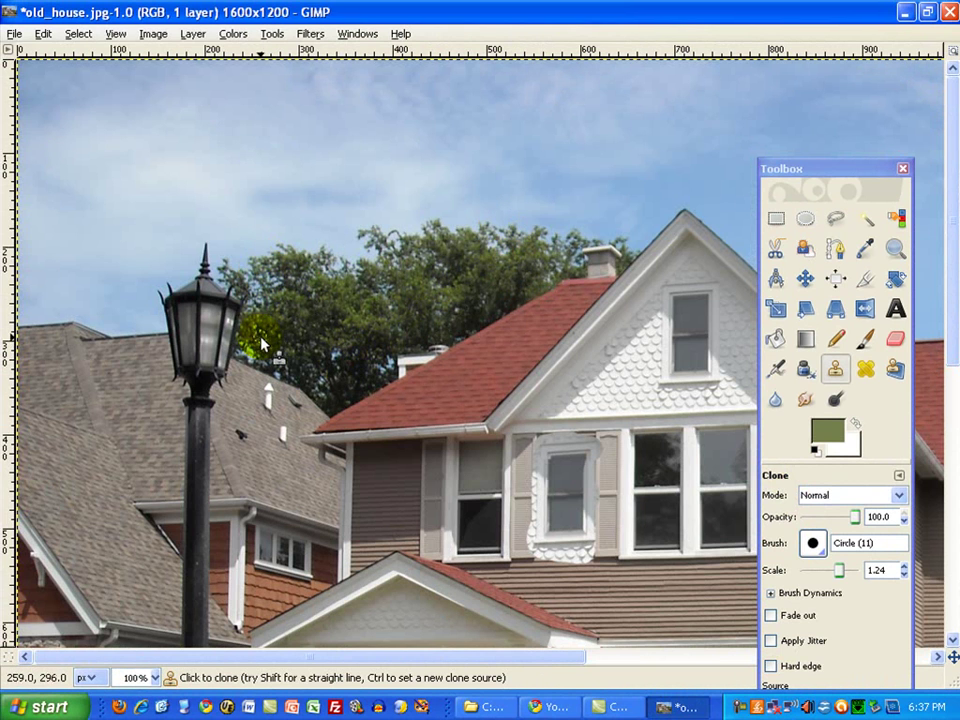
click(232, 250)
click(253, 330)
click(225, 330)
click(252, 318)
click(368, 362)
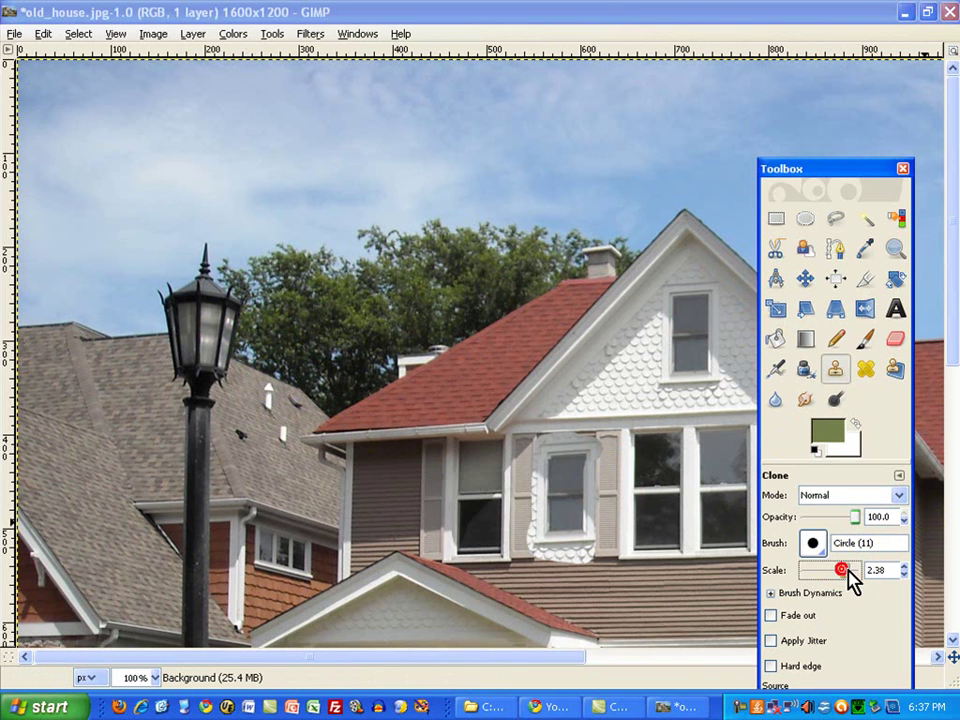
drag(846, 572, 851, 573)
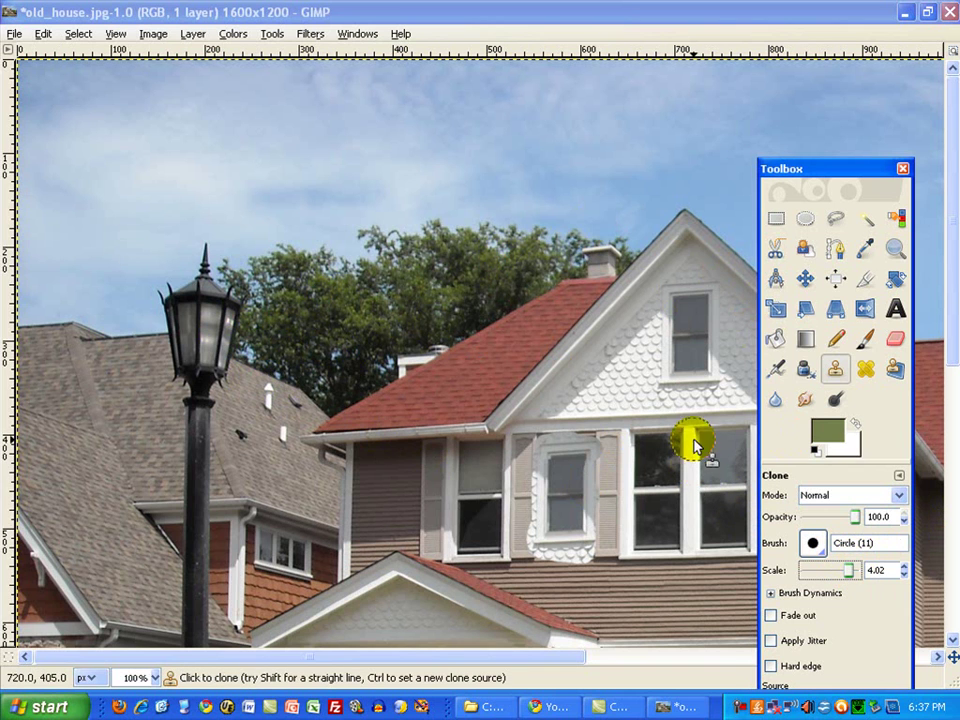
ctrl+click(307, 104)
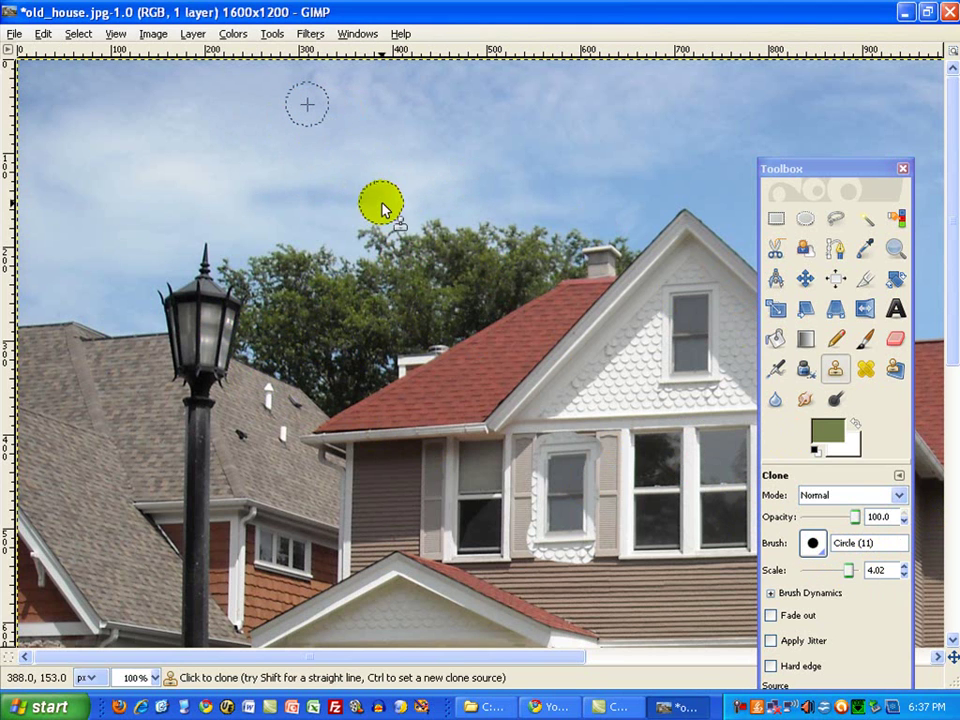
Step: Paint cloned sky over the treetops behind the roof down to the roofline
drag(402, 222, 433, 230)
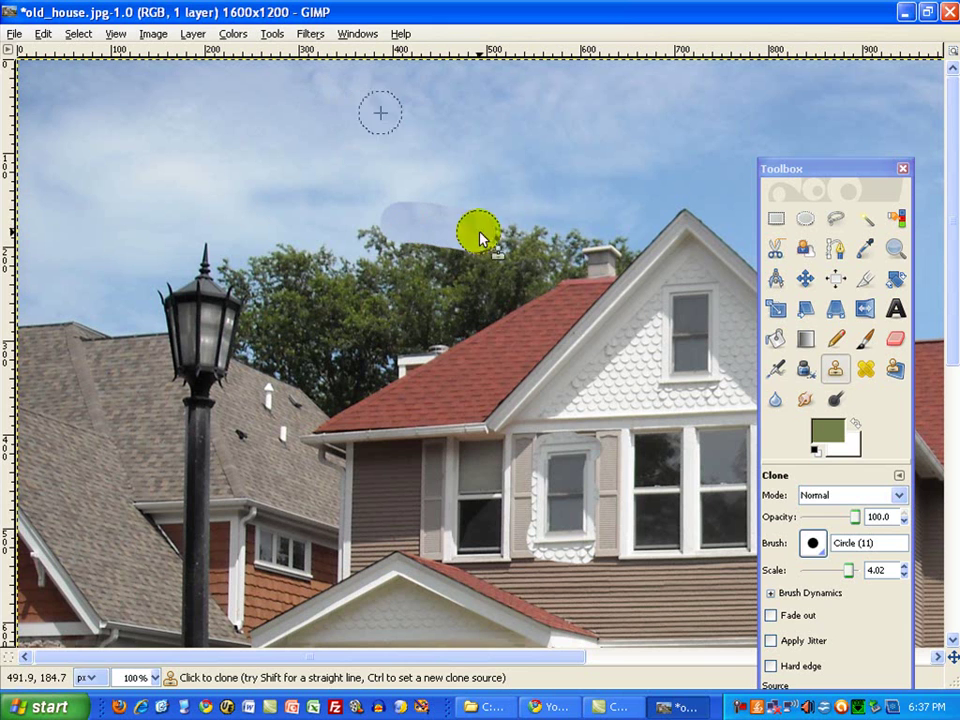
drag(490, 240, 505, 244)
mouse_move(404, 243)
mouse_down()
mouse_move(367, 263)
mouse_move(563, 234)
mouse_move(537, 265)
mouse_move(500, 282)
mouse_move(478, 276)
mouse_move(408, 290)
mouse_move(307, 243)
mouse_move(288, 246)
mouse_move(286, 259)
mouse_move(356, 306)
mouse_move(392, 311)
mouse_move(479, 293)
mouse_move(367, 341)
mouse_move(275, 261)
mouse_move(256, 259)
mouse_move(241, 268)
mouse_move(269, 290)
mouse_move(266, 323)
mouse_move(308, 314)
mouse_move(257, 336)
mouse_move(257, 348)
mouse_move(348, 344)
mouse_move(440, 312)
mouse_move(507, 257)
mouse_move(580, 235)
mouse_move(604, 234)
mouse_move(610, 262)
mouse_move(531, 268)
mouse_move(590, 238)
mouse_up()
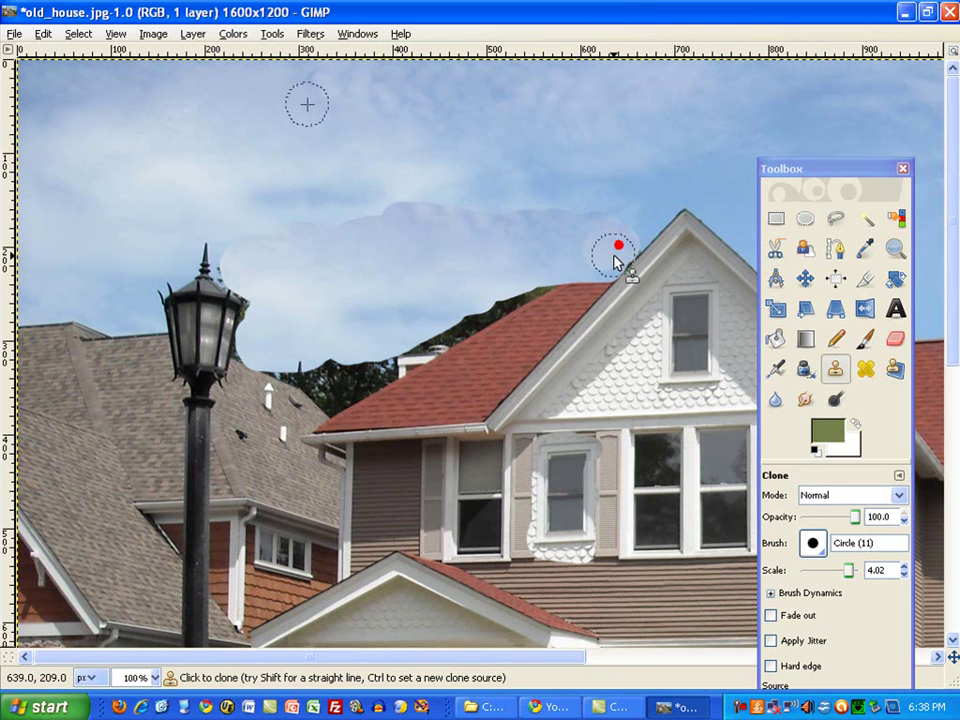
click(614, 259)
drag(538, 280, 401, 349)
click(529, 287)
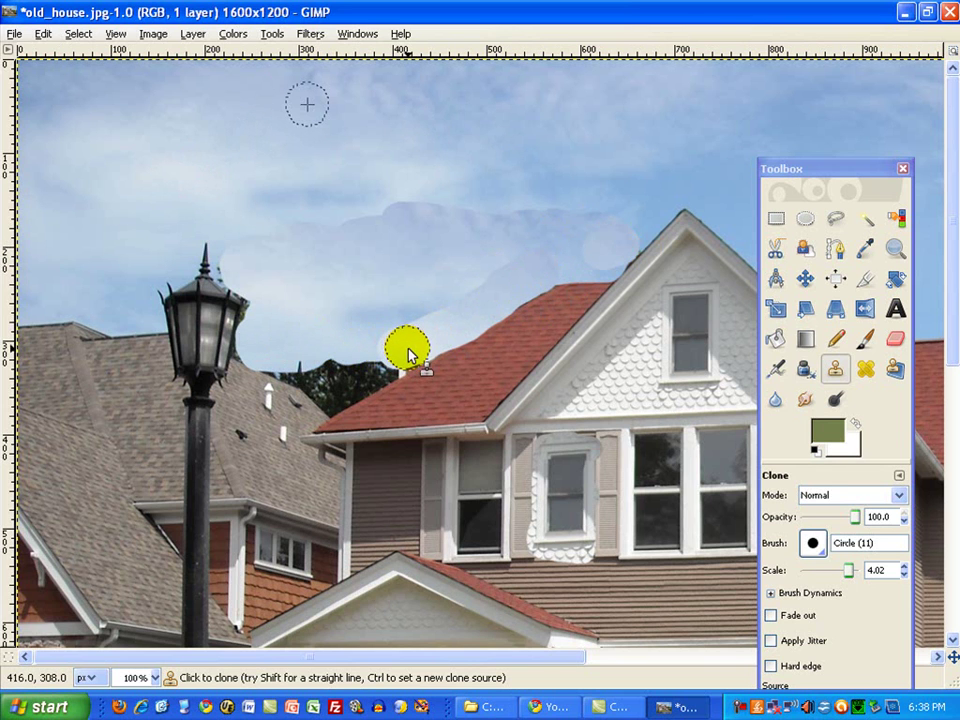
mouse_move(409, 354)
mouse_down()
mouse_move(329, 396)
mouse_move(396, 362)
mouse_move(414, 333)
mouse_move(381, 337)
mouse_move(325, 378)
mouse_move(282, 371)
mouse_move(385, 332)
mouse_move(455, 325)
mouse_up()
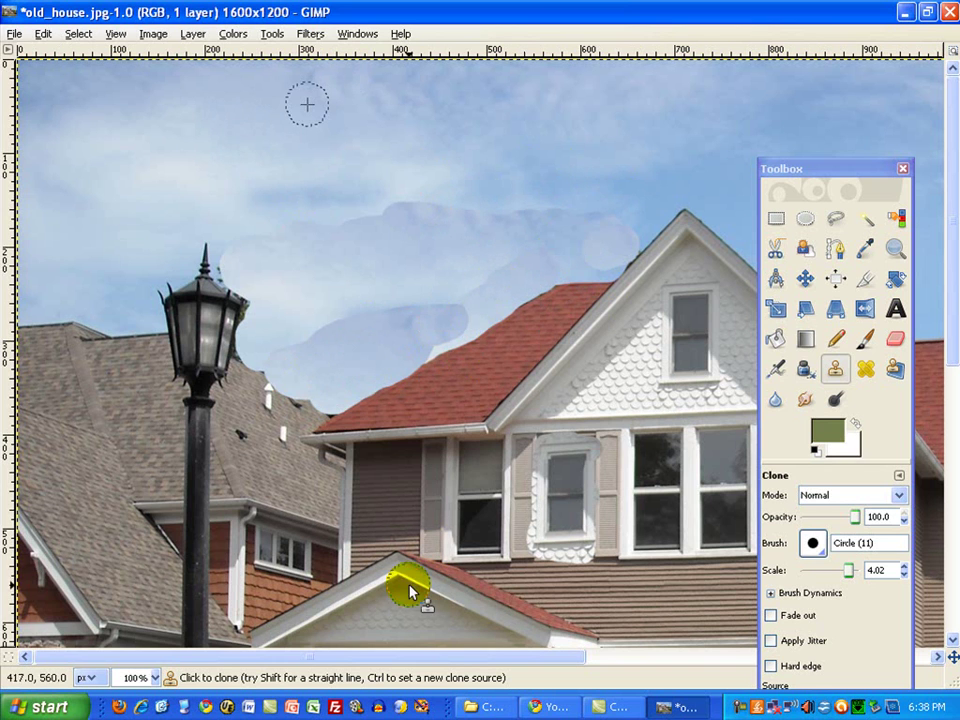
Step: Switch the zoom to 50%, then 100%, and scroll down to the lamp post base
click(156, 677)
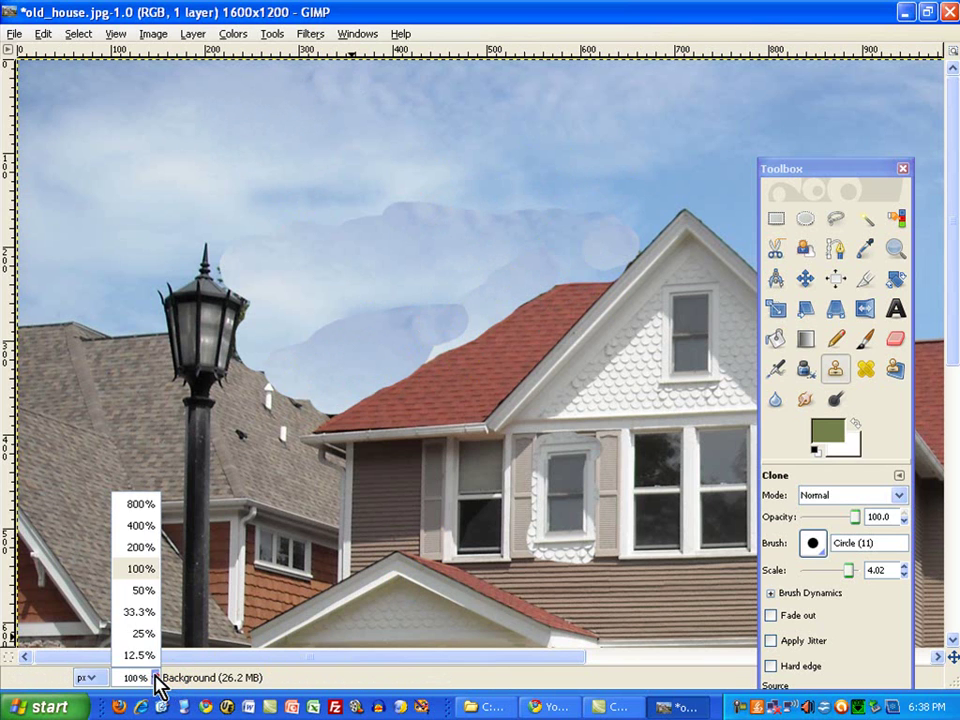
key(Return)
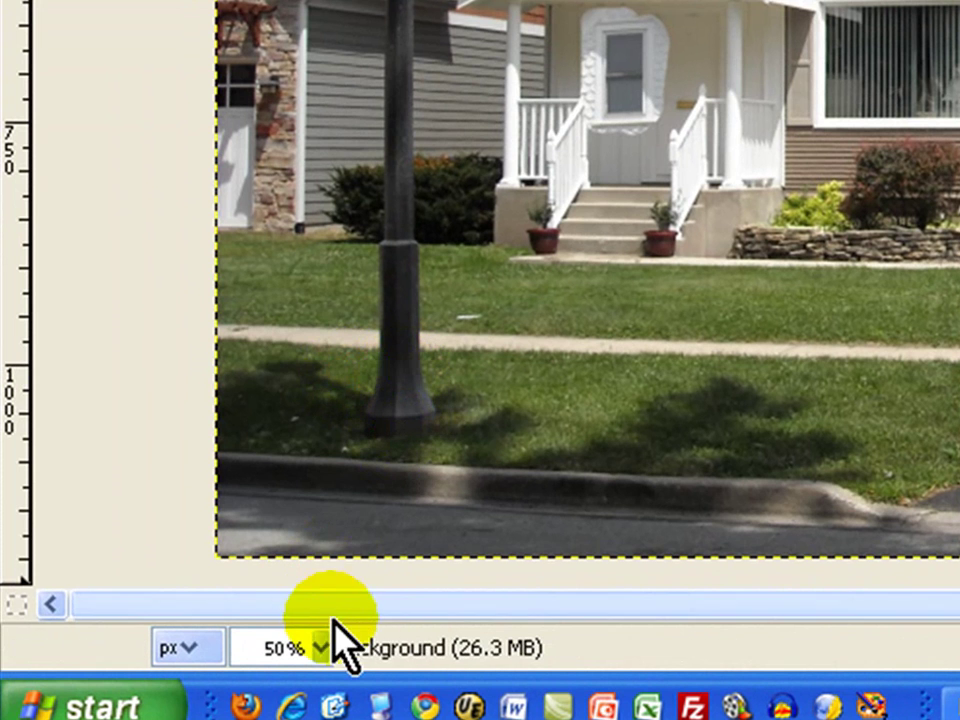
click(320, 648)
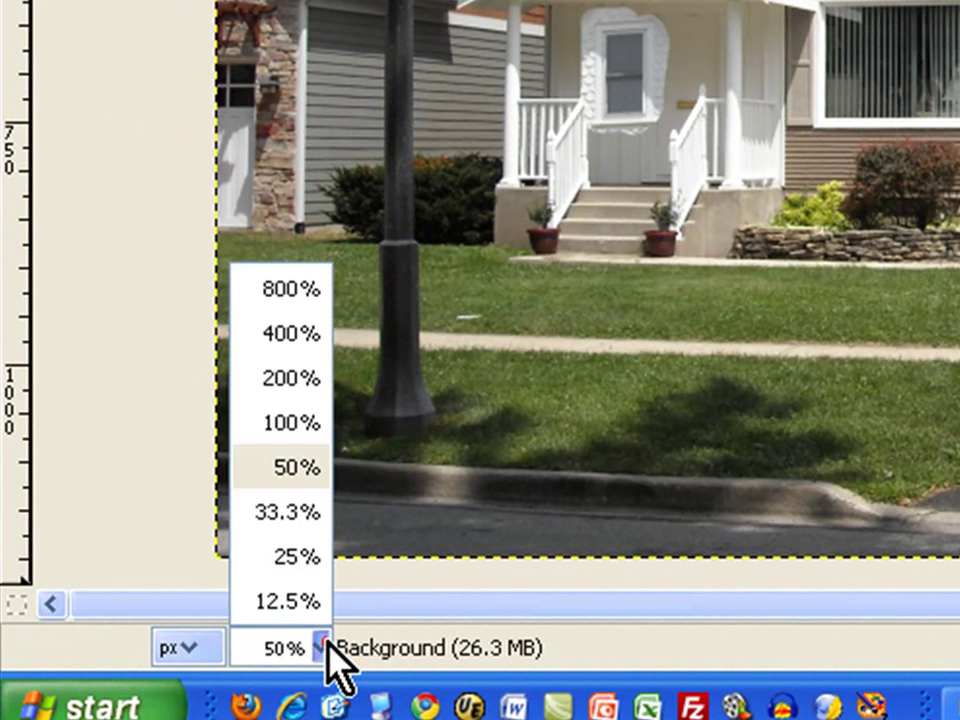
click(300, 446)
drag(476, 621, 96, 621)
scroll(480, 290, down, 3)
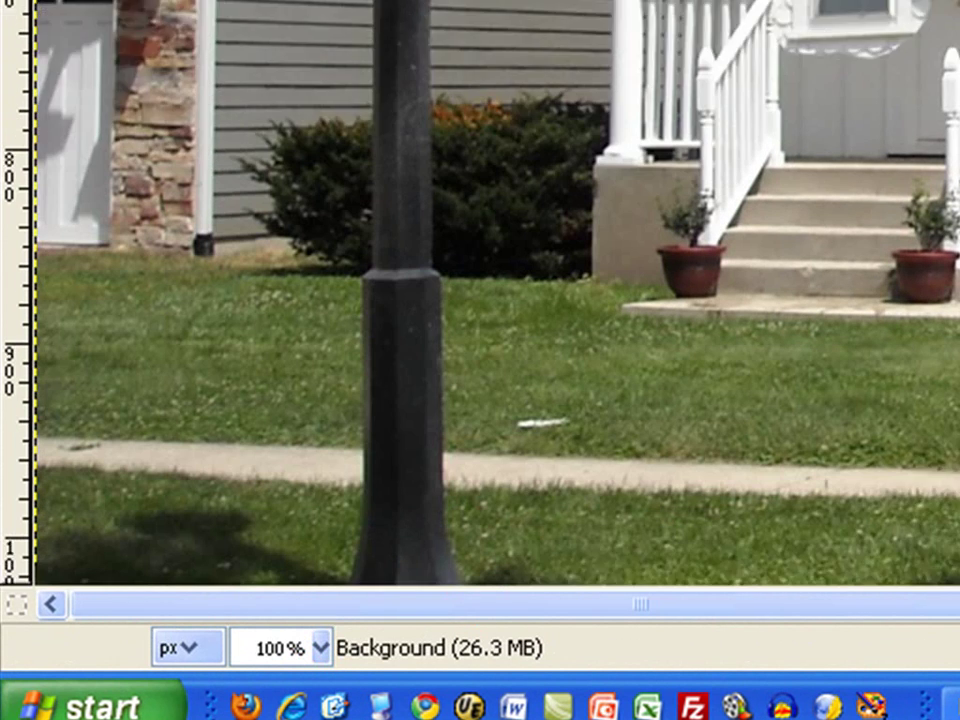
scroll(480, 290, down, 3)
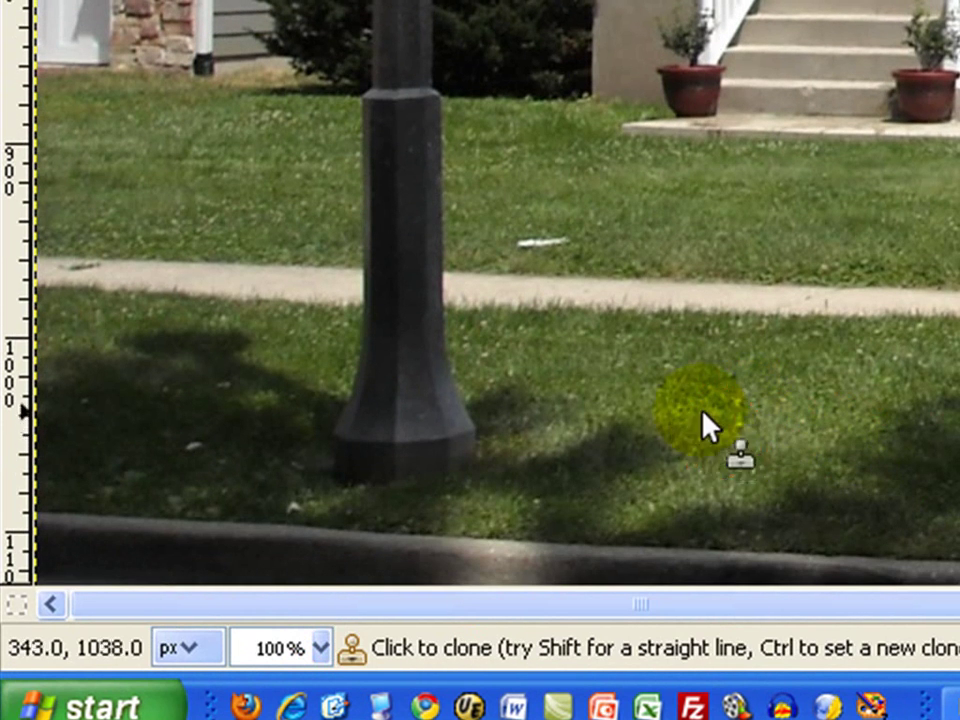
Step: Clone sidewalk and grass over the lamp post base and the grey lump on the lawn
ctrl+click(528, 308)
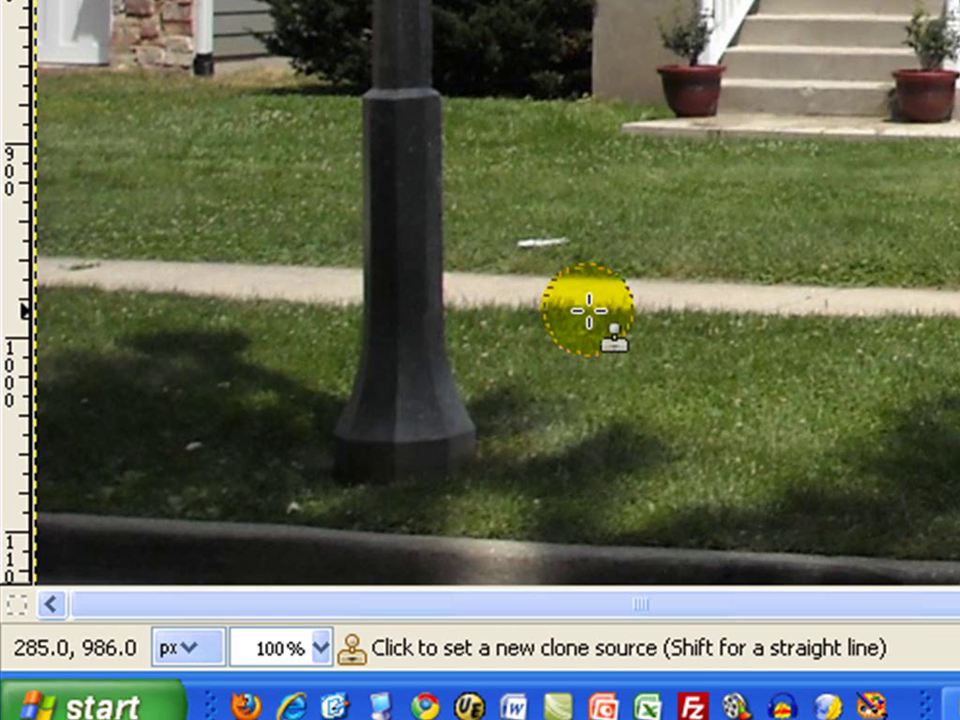
ctrl+click(589, 311)
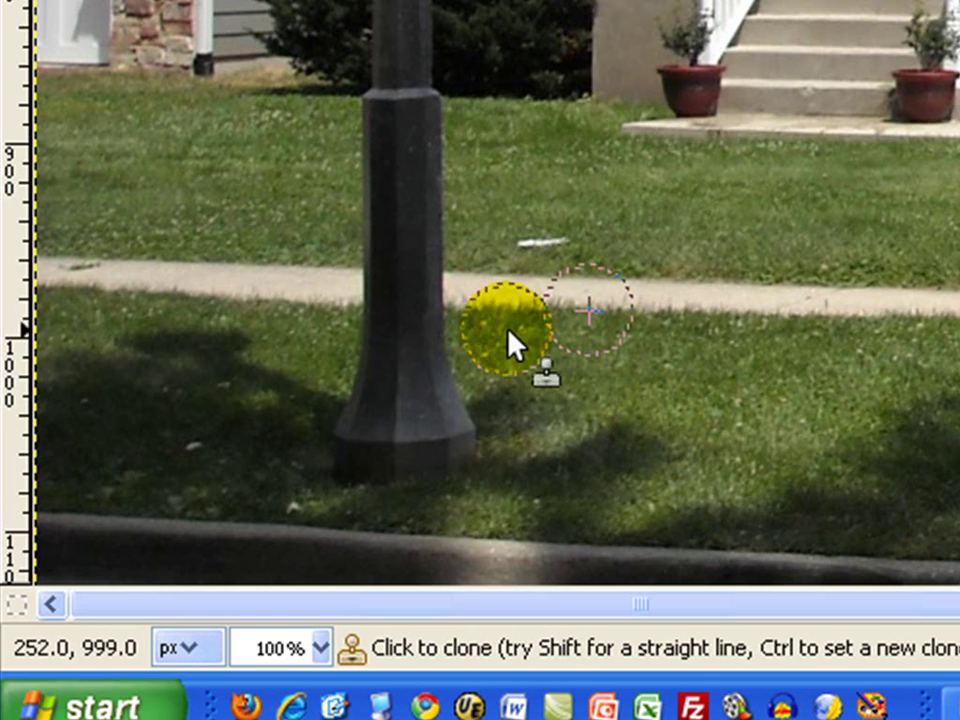
mouse_move(448, 311)
mouse_down()
mouse_move(390, 308)
mouse_move(368, 427)
mouse_move(448, 444)
mouse_move(472, 436)
mouse_move(440, 365)
mouse_move(328, 439)
mouse_move(459, 466)
mouse_up()
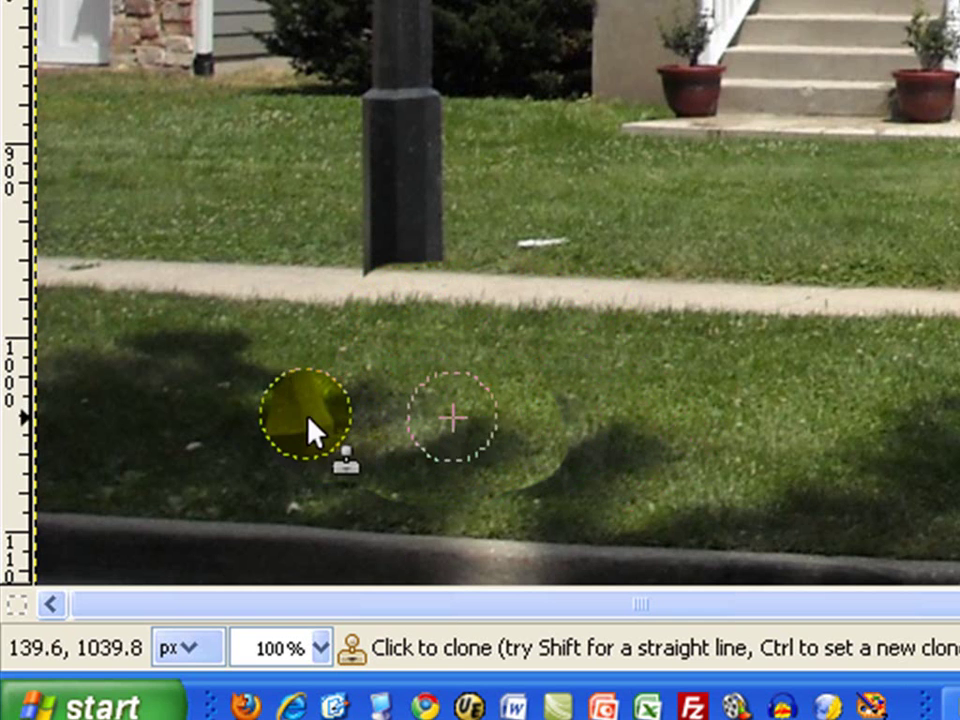
ctrl+click(588, 312)
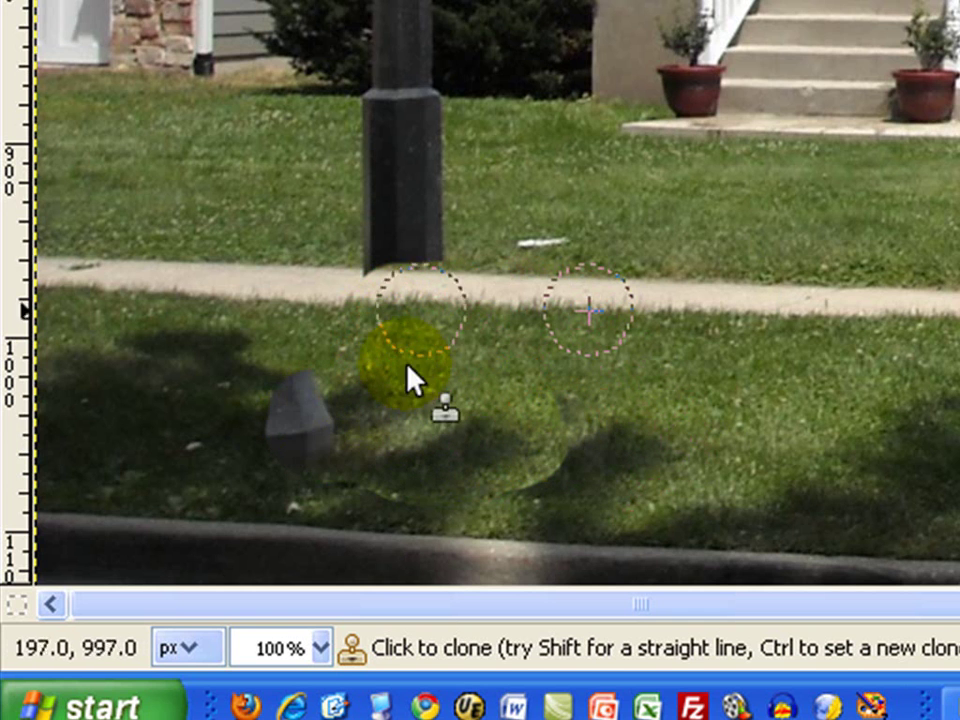
ctrl+click(522, 410)
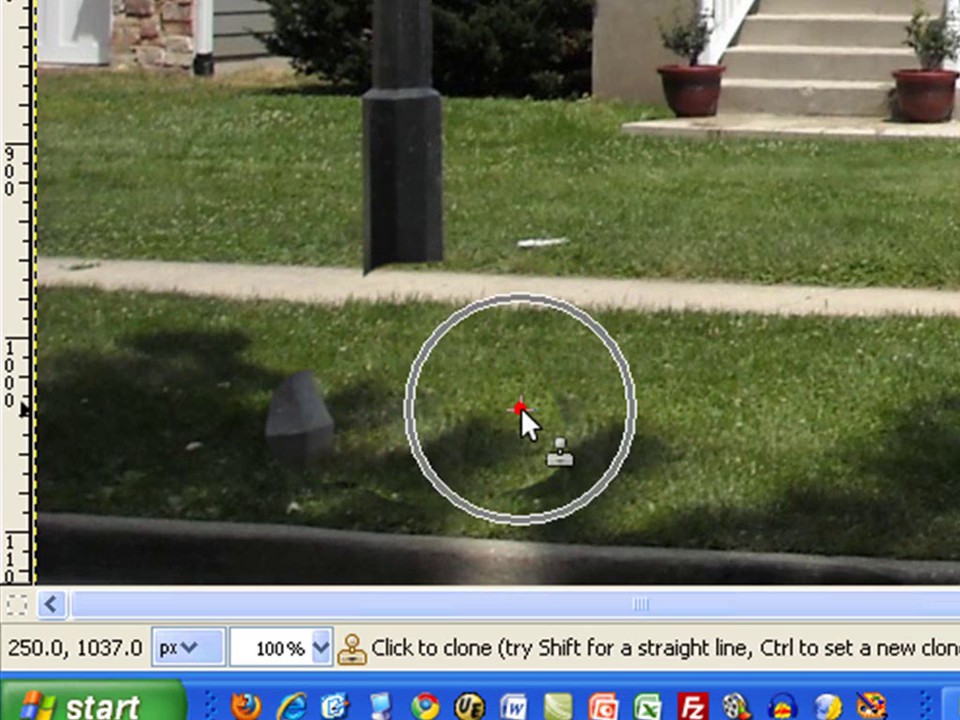
mouse_move(526, 410)
mouse_down()
mouse_move(365, 453)
mouse_move(303, 408)
mouse_move(285, 429)
mouse_move(328, 436)
mouse_move(394, 411)
mouse_move(441, 439)
mouse_up()
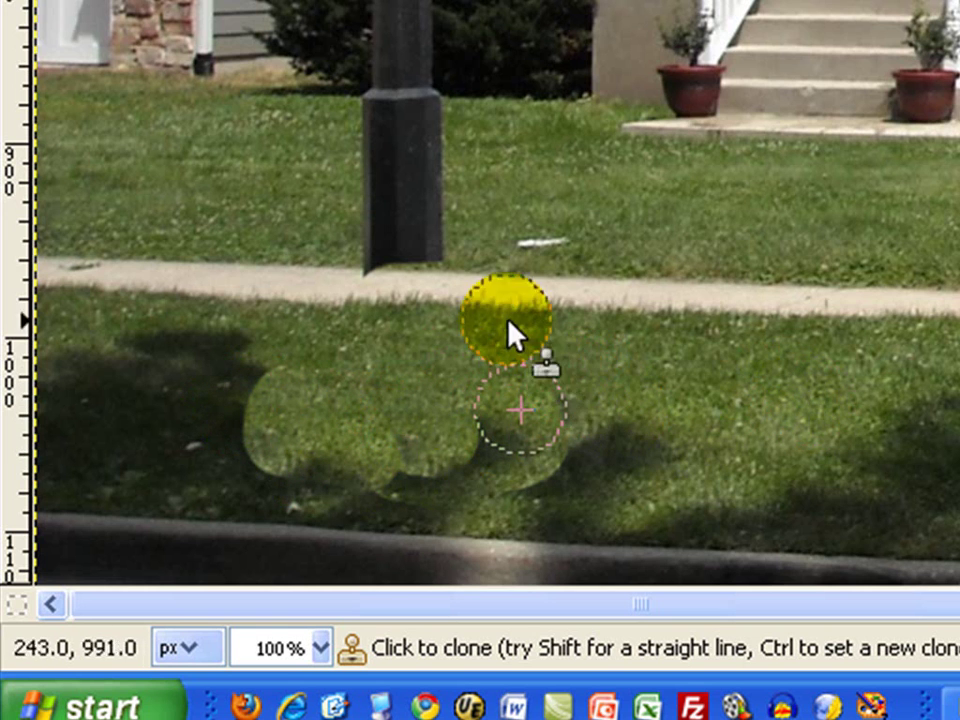
key(ctrl)
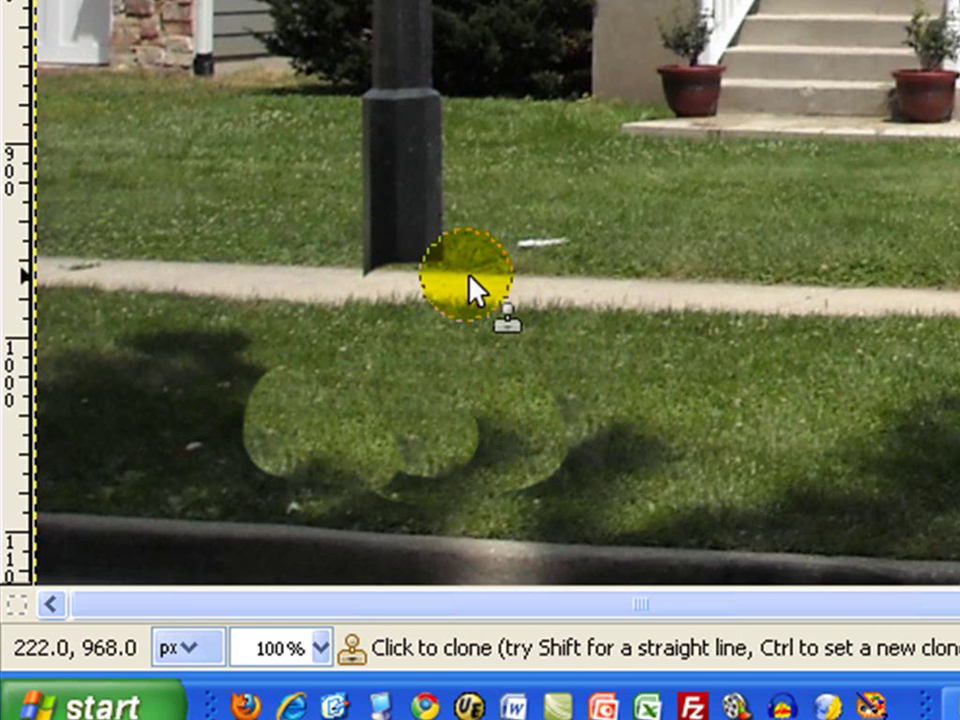
drag(443, 290, 395, 289)
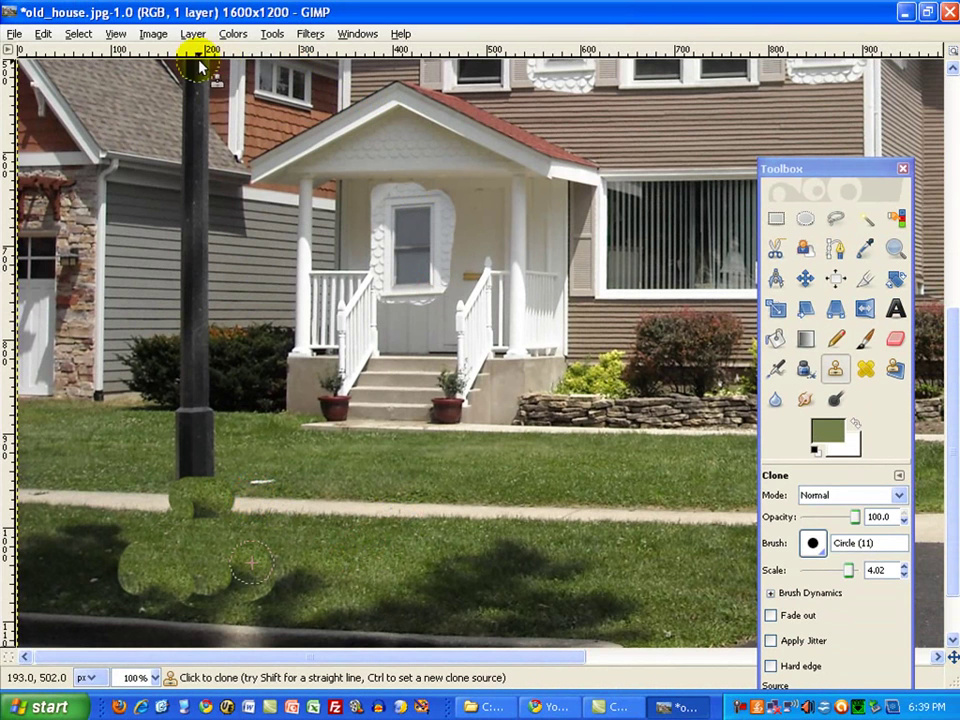
Step: Undo the last clone stroke and repaint the pole base with sidewalk and grass
click(44, 35)
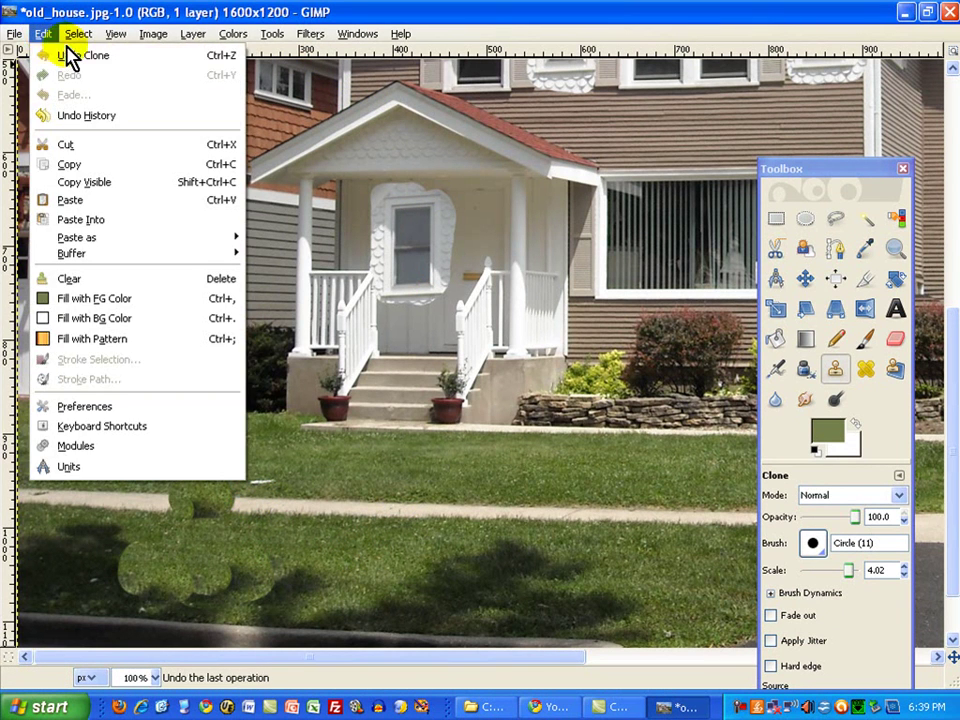
click(70, 56)
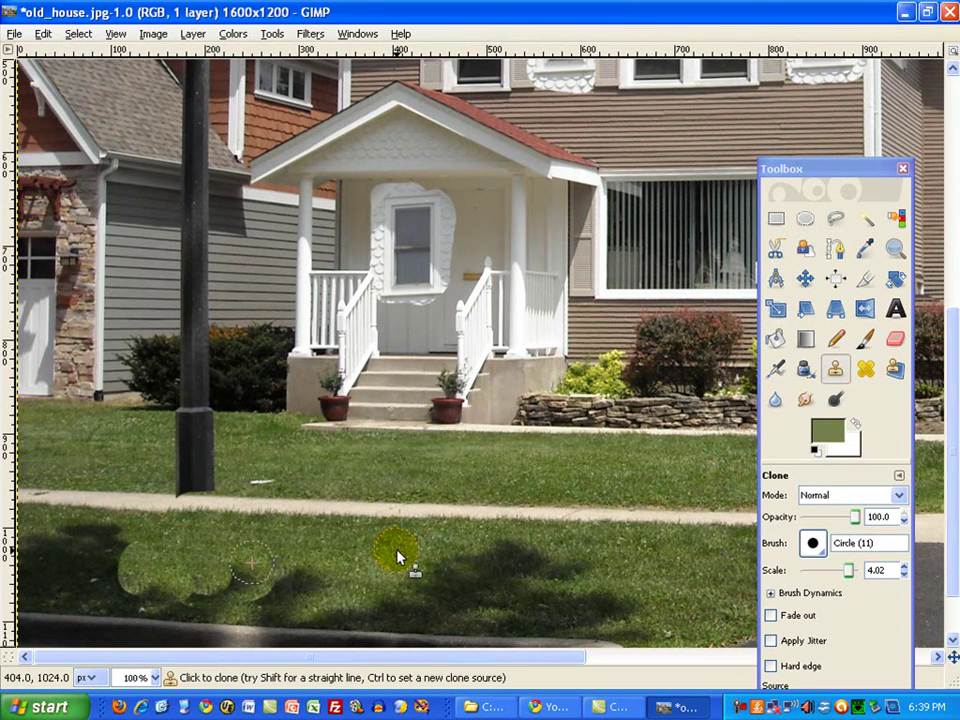
key(ctrl)
ctrl+click(245, 495)
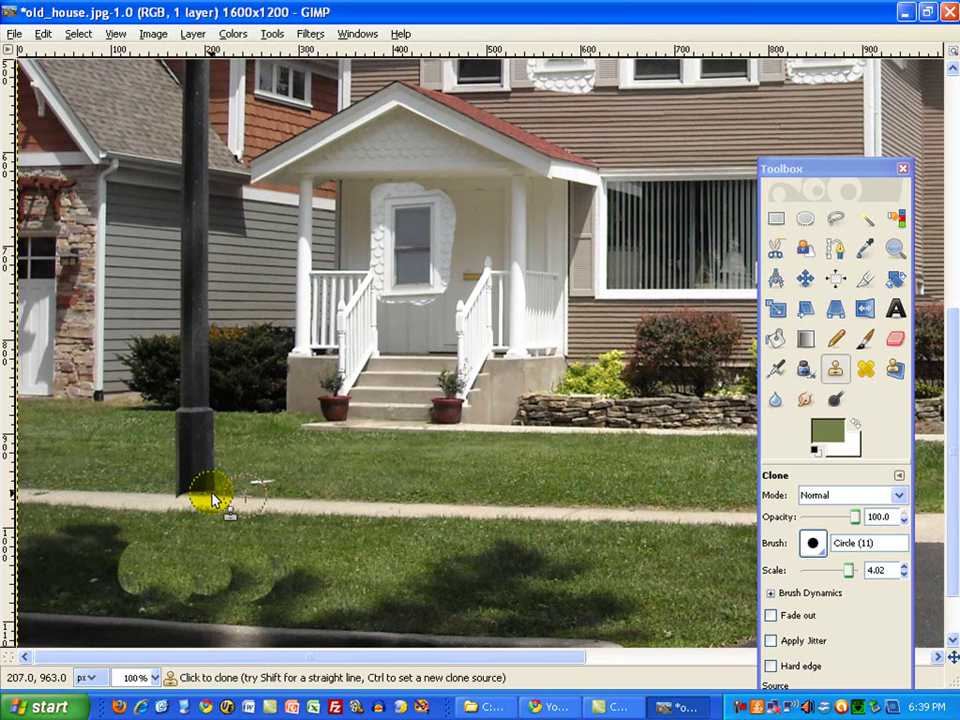
mouse_move(210, 499)
mouse_down()
mouse_move(185, 489)
mouse_move(208, 485)
mouse_up()
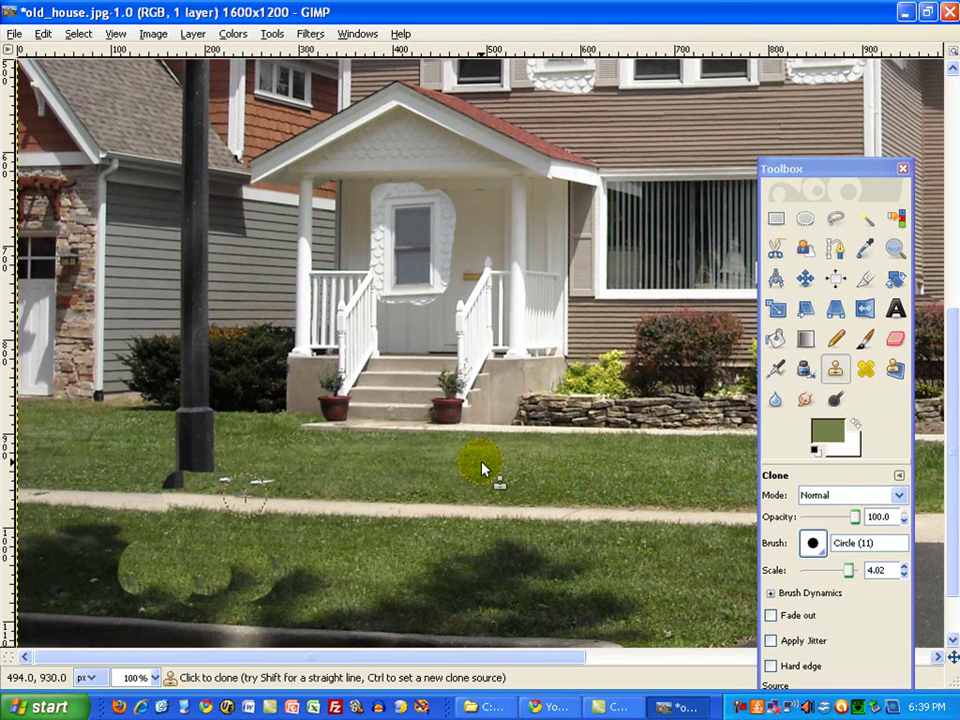
Step: Sweep cloned lawn grass over the pole's lower section and base block
ctrl+click(313, 470)
drag(284, 482, 190, 477)
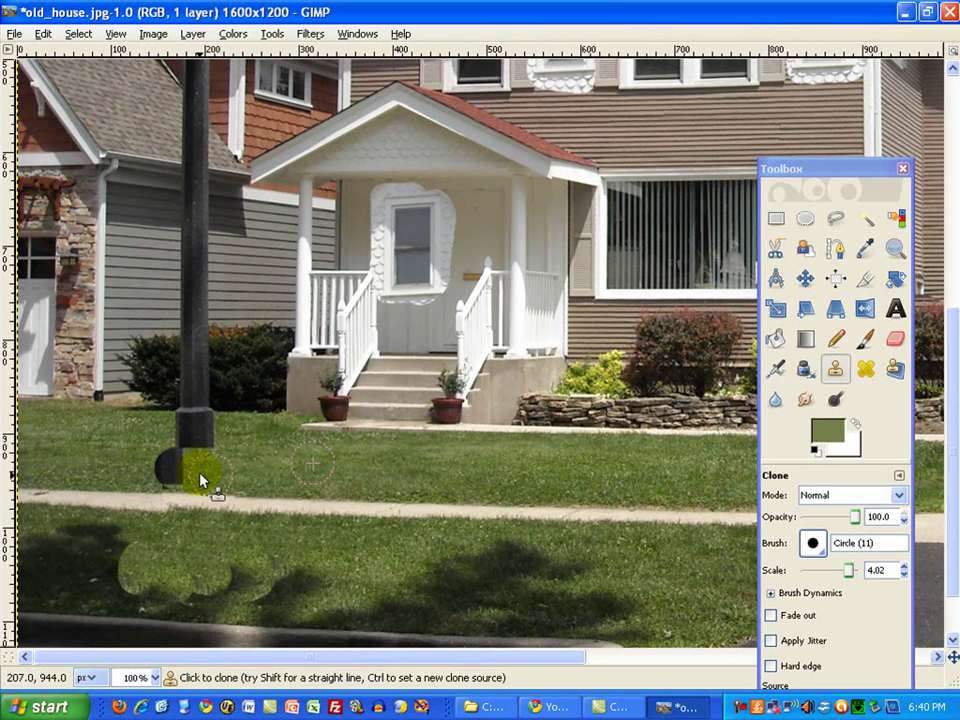
key(ctrl)
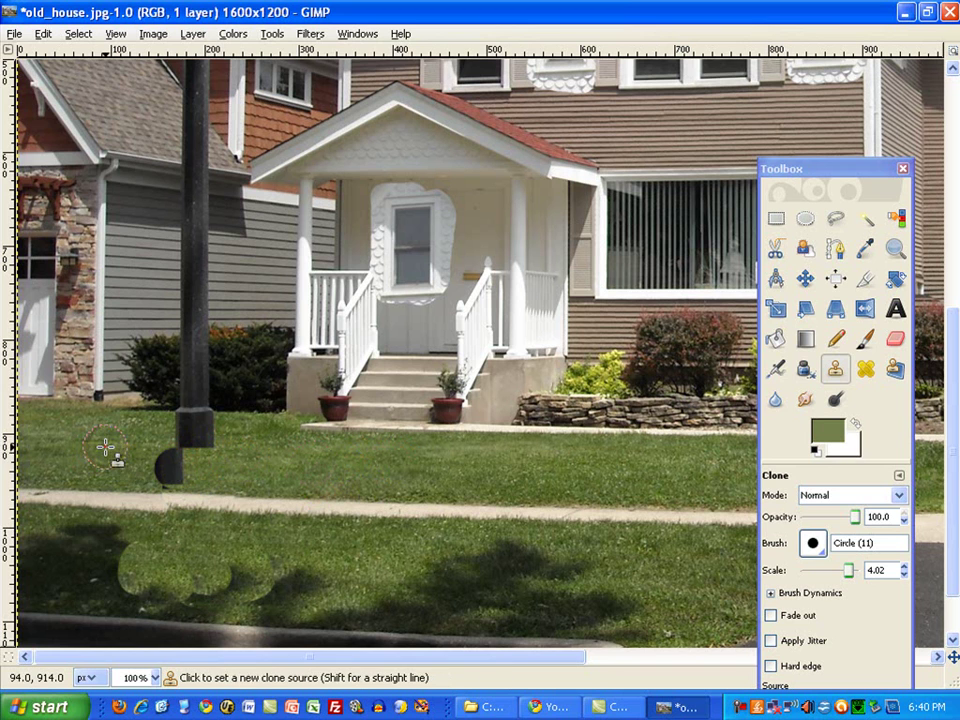
ctrl+click(105, 448)
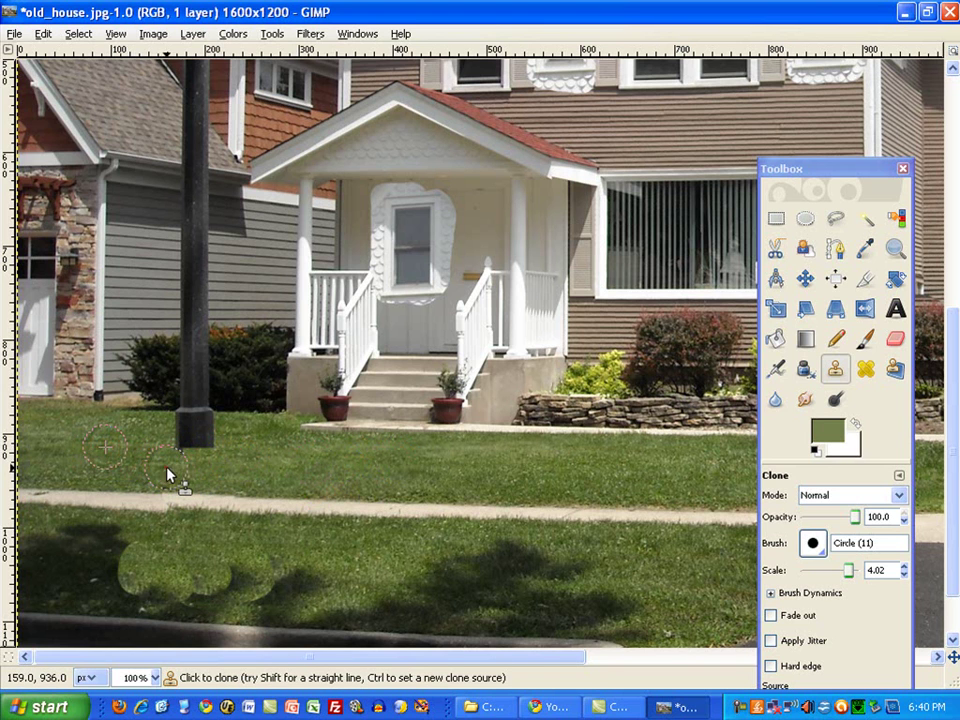
mouse_move(178, 476)
mouse_down()
mouse_move(174, 442)
mouse_move(189, 437)
mouse_move(212, 455)
mouse_move(337, 493)
mouse_move(117, 421)
mouse_move(237, 470)
mouse_up()
mouse_move(180, 440)
mouse_down()
mouse_move(212, 436)
mouse_move(201, 432)
mouse_move(184, 434)
mouse_move(425, 489)
mouse_up()
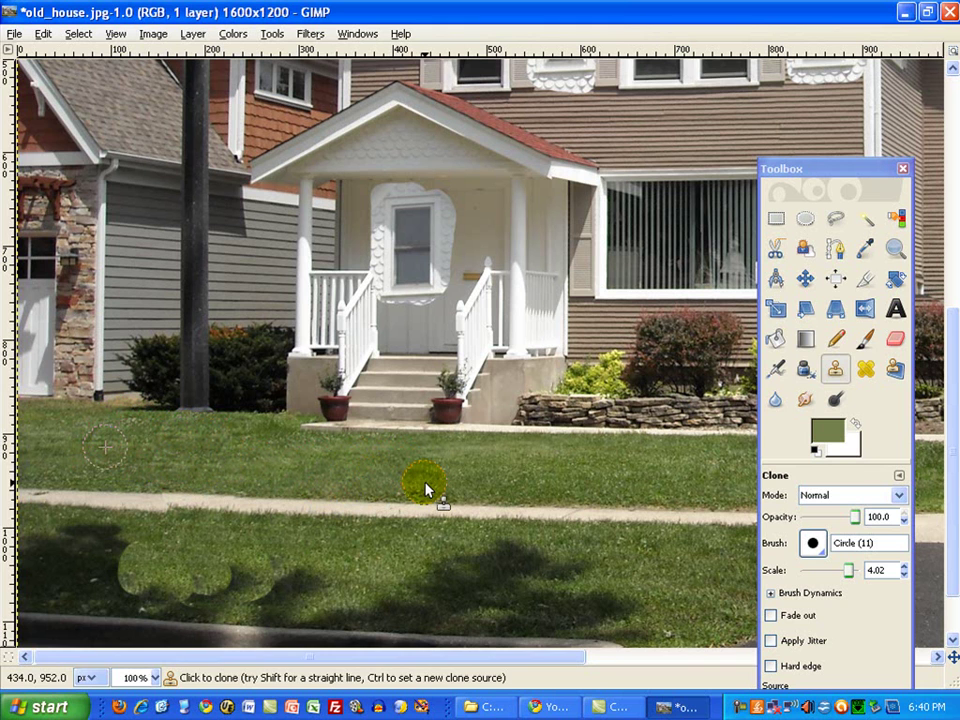
Step: Set the view zoom to 50% so the whole retouched photo is visible
click(155, 678)
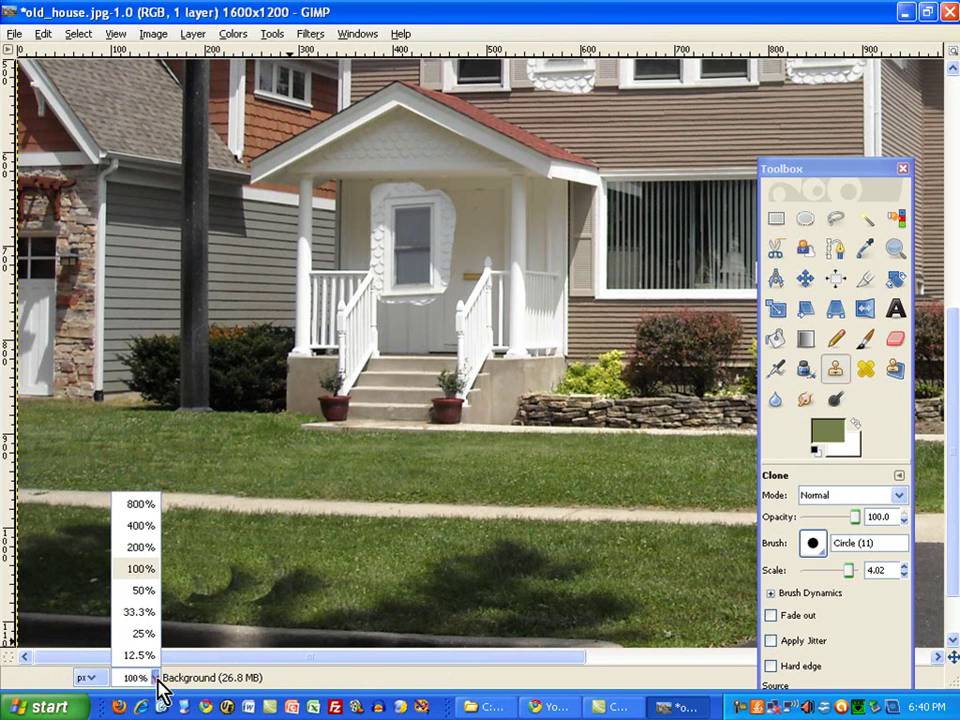
click(141, 591)
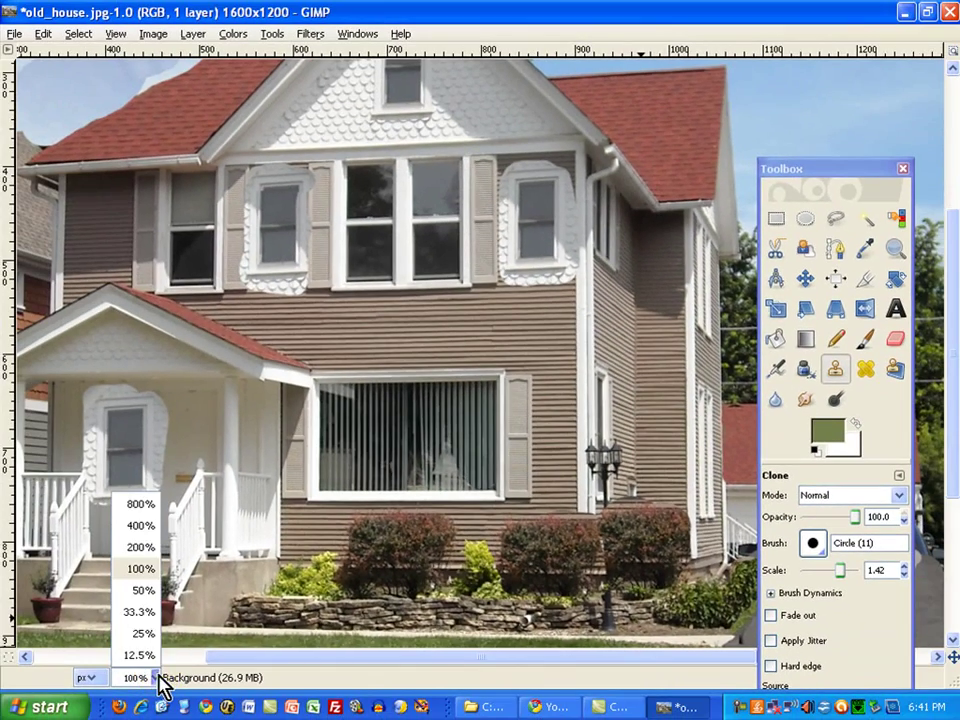
click(143, 590)
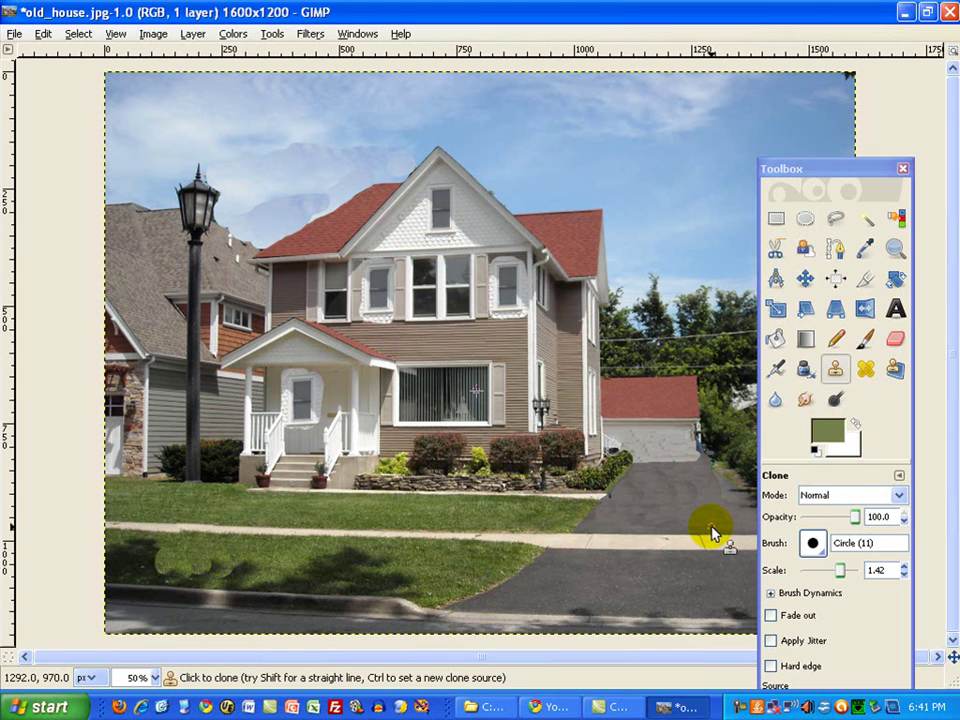
Step: Select an 898×824 rectangle around the house and crop the image to it
click(776, 218)
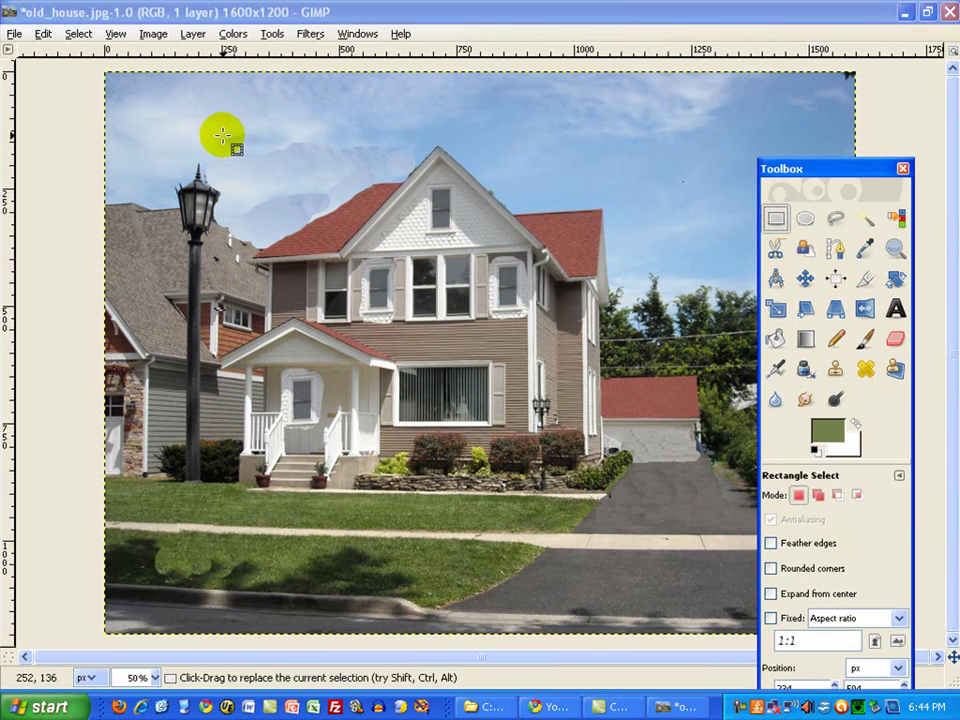
drag(222, 136, 636, 519)
mouse_move(230, 143)
mouse_down()
mouse_move(218, 143)
mouse_move(225, 151)
mouse_up()
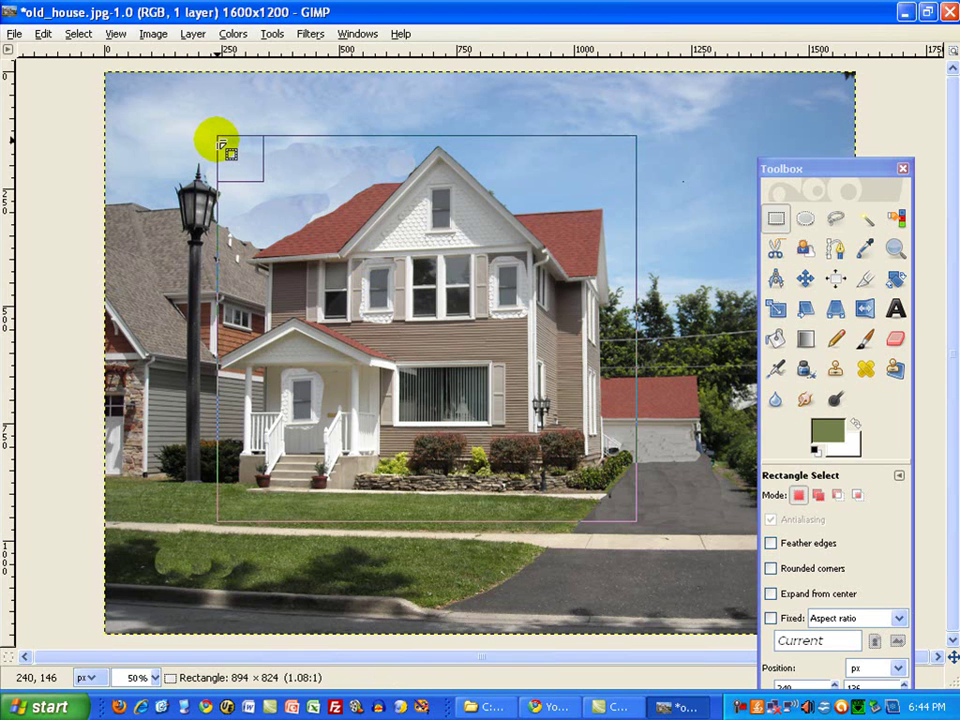
drag(221, 146, 221, 146)
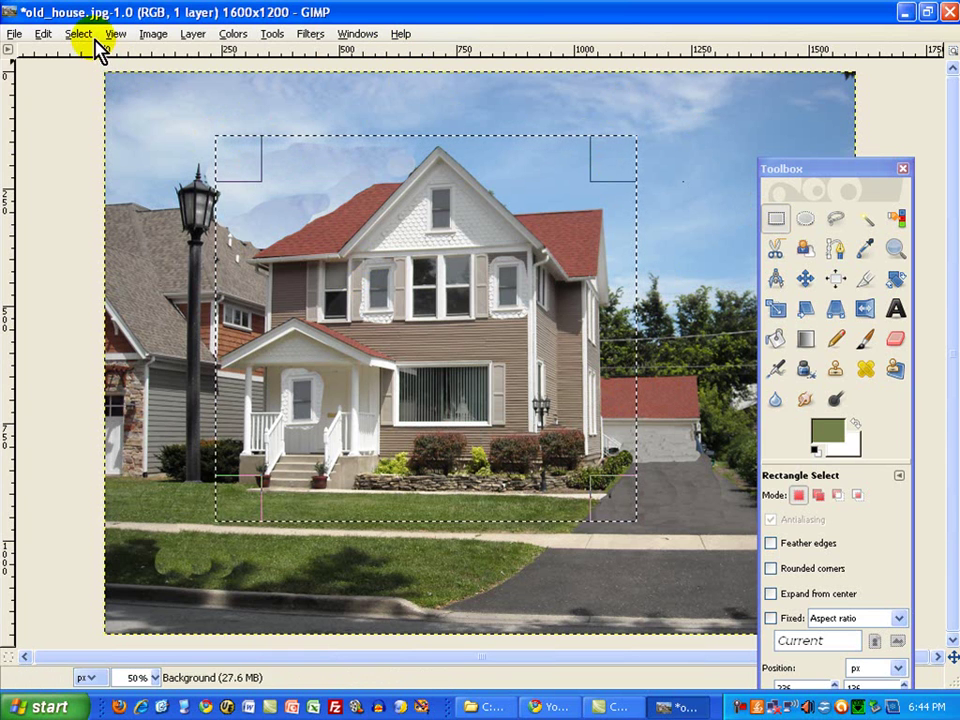
click(153, 34)
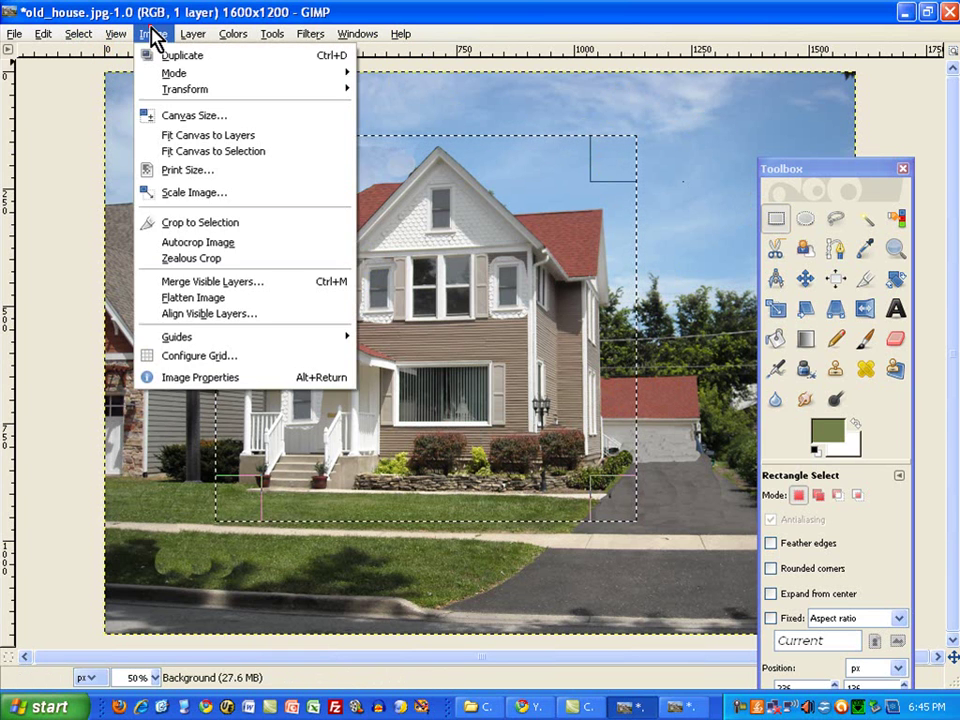
click(195, 226)
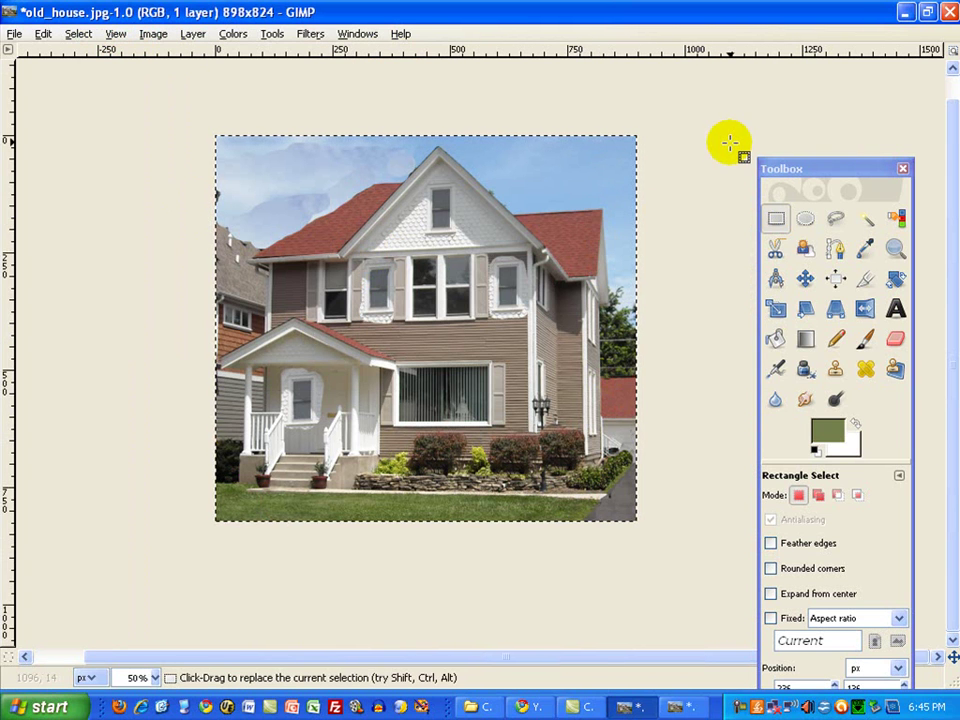
Step: Clear the selection and Save As old_house-cropped-with-GIMP.jpg
click(677, 147)
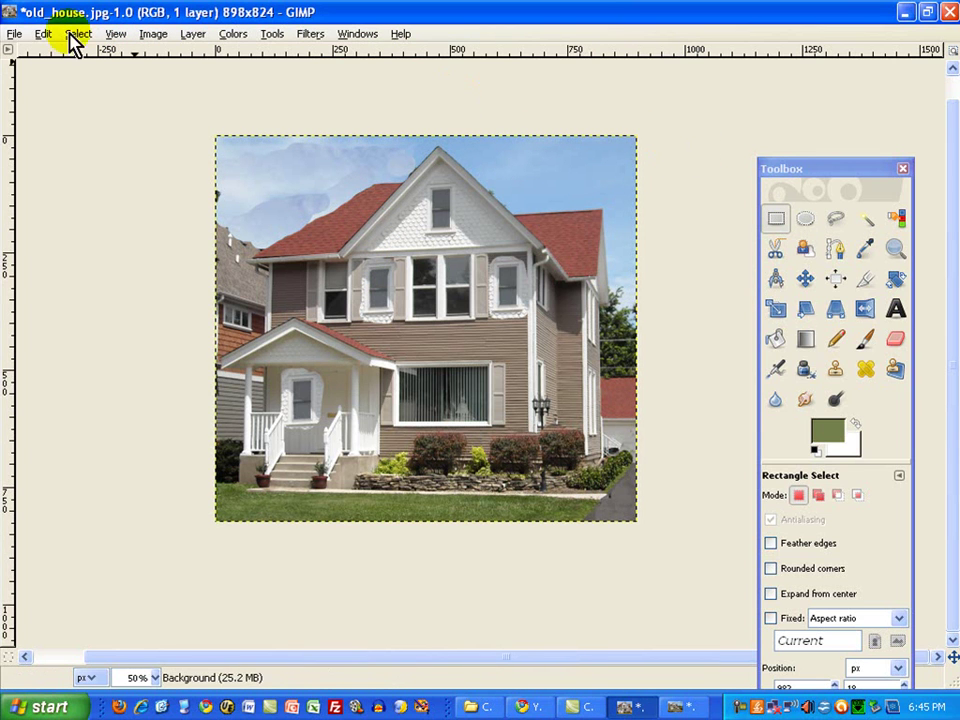
click(17, 36)
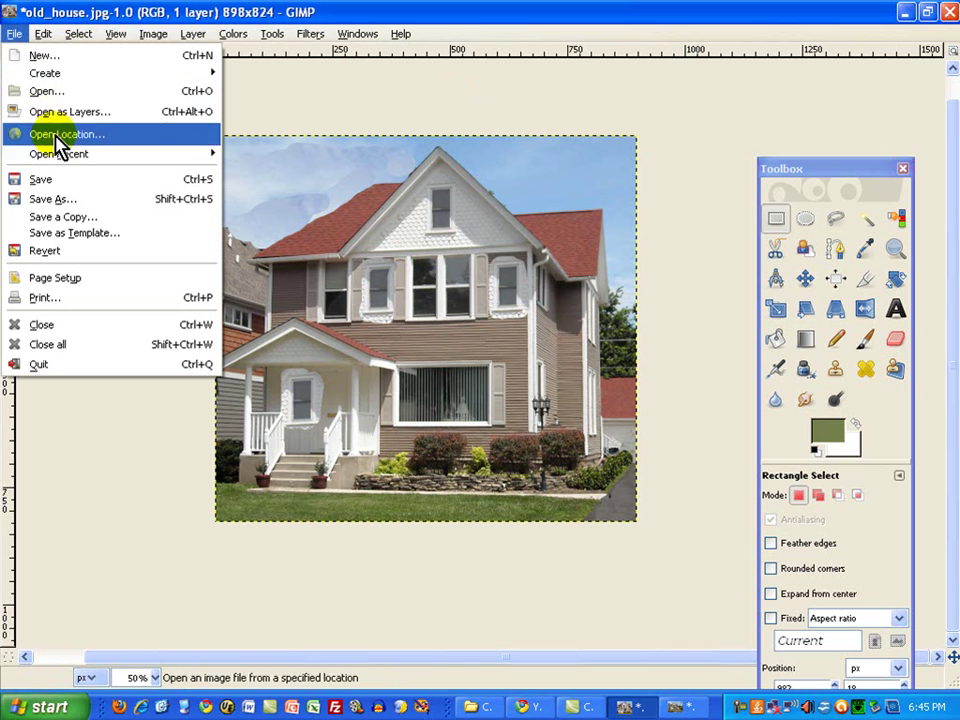
click(70, 198)
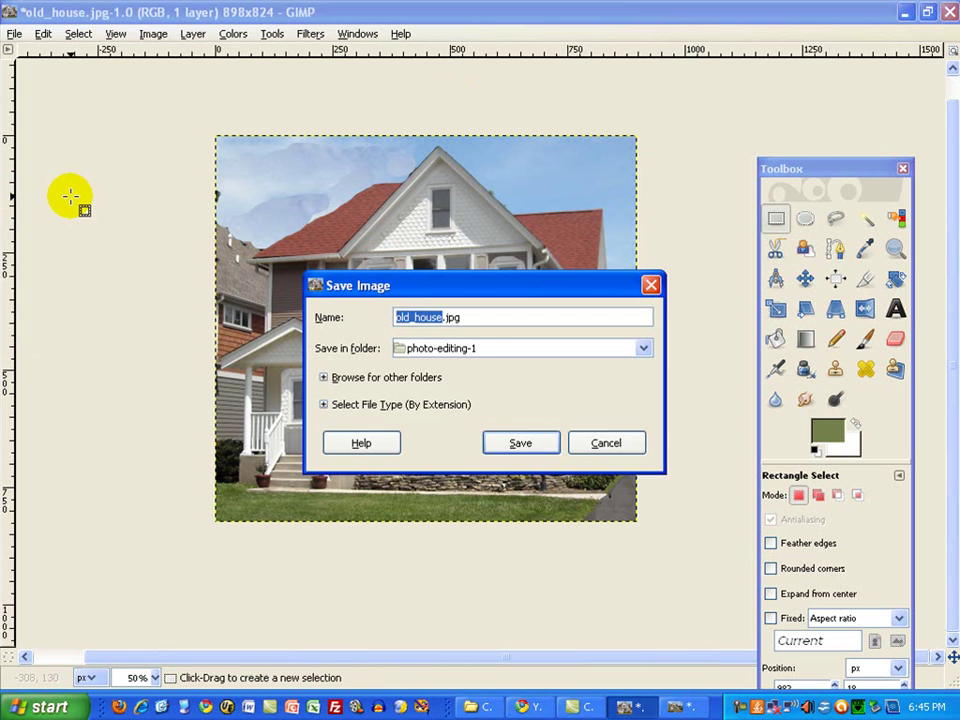
click(476, 318)
click(443, 318)
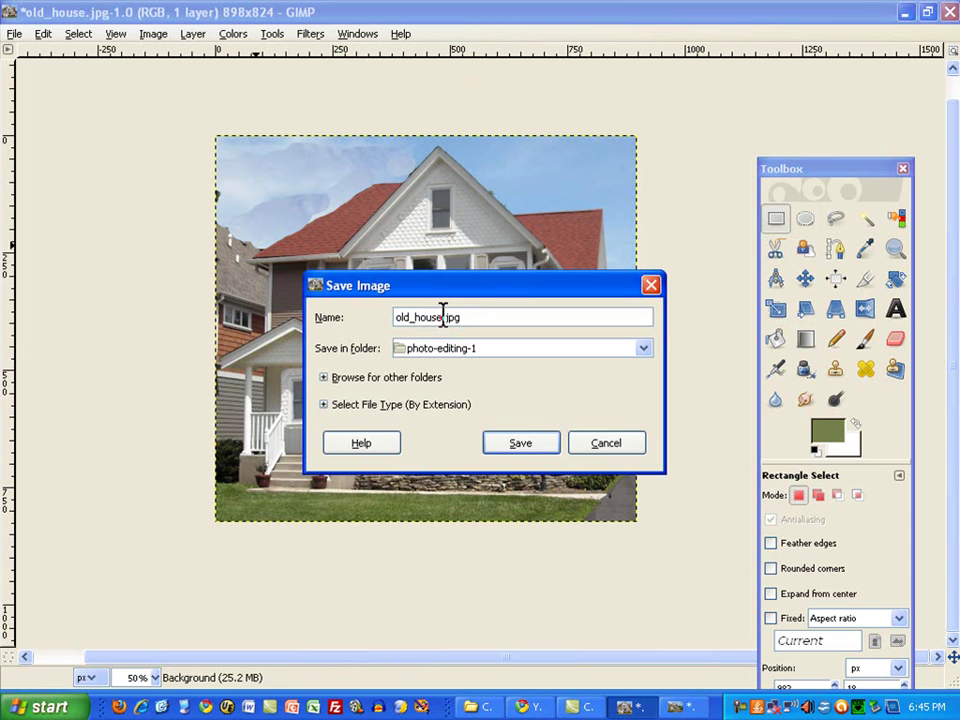
click(443, 317)
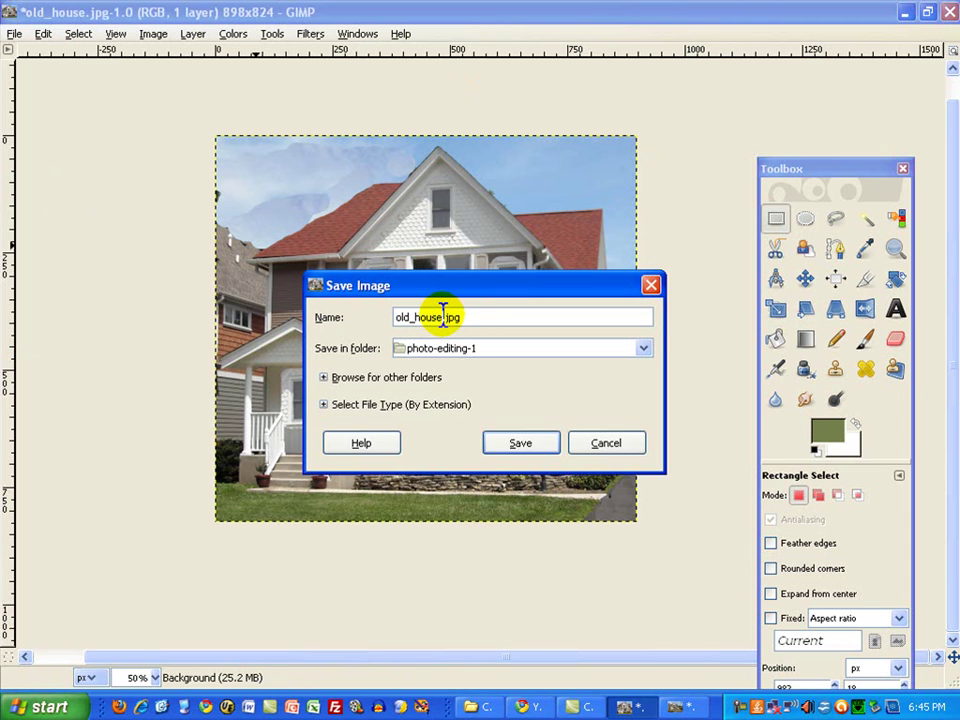
text(-r)
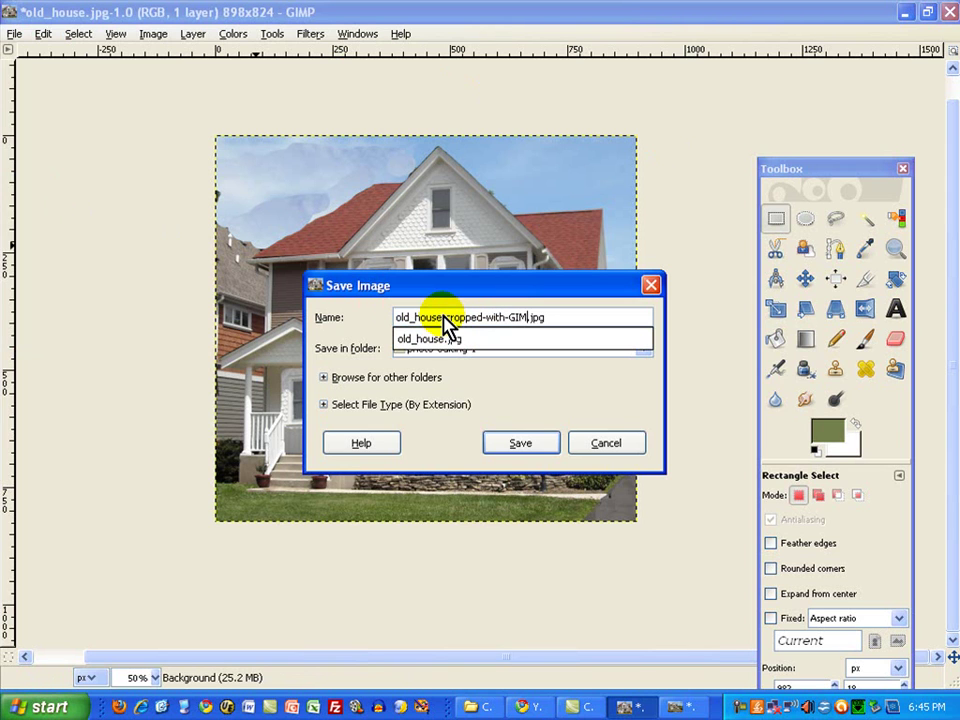
click(533, 450)
click(521, 443)
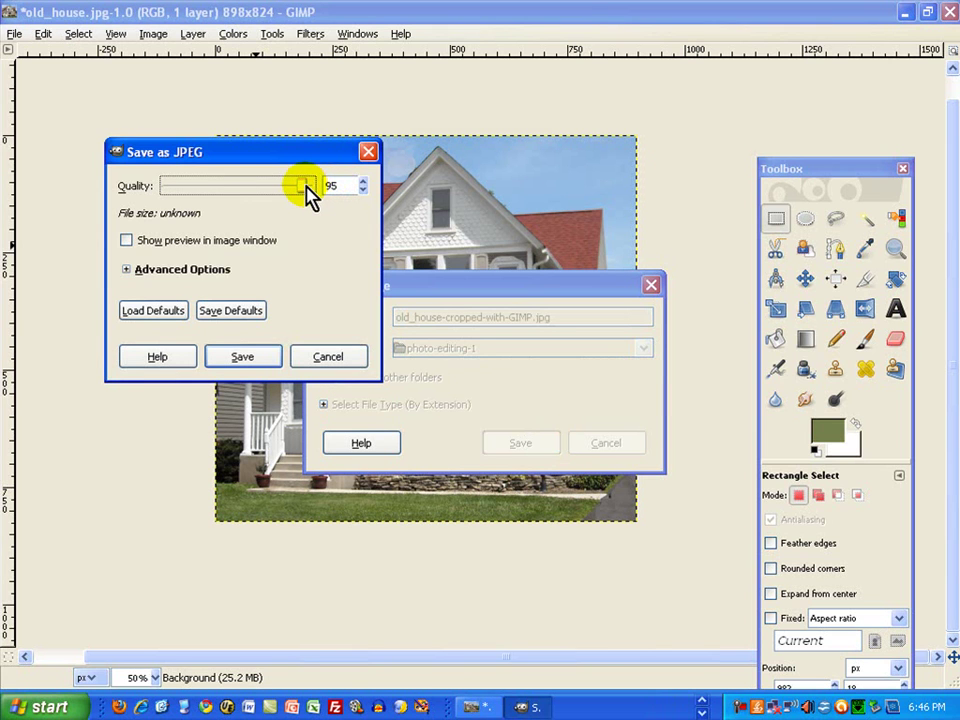
Step: Adjust the JPEG quality setting and write the file
mouse_move(306, 196)
mouse_down()
mouse_move(207, 197)
mouse_move(302, 189)
mouse_up()
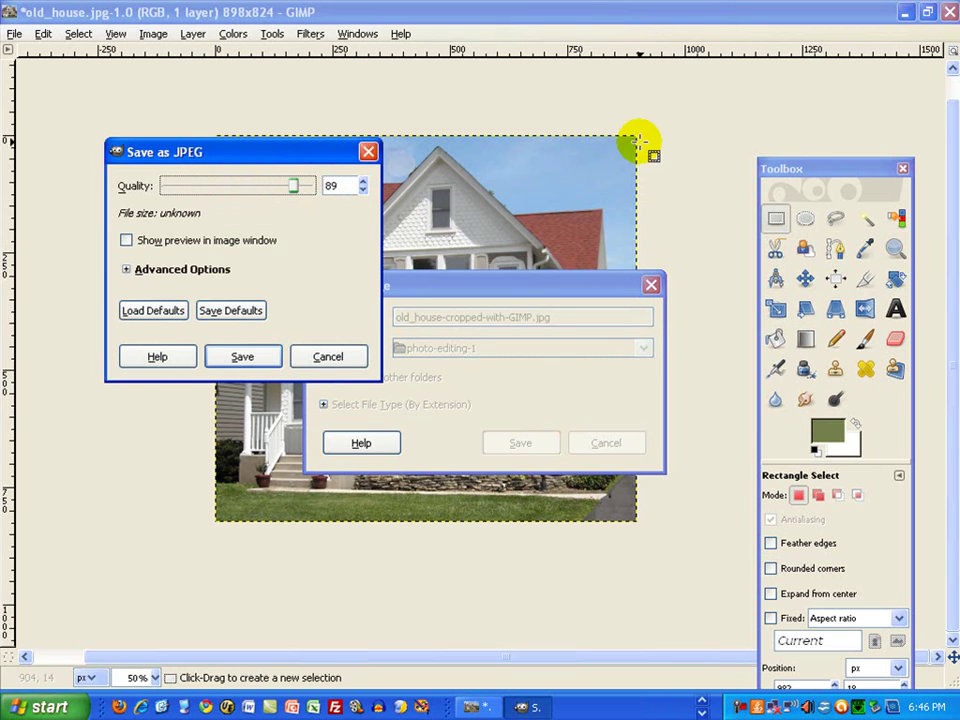
drag(294, 194, 307, 185)
click(242, 358)
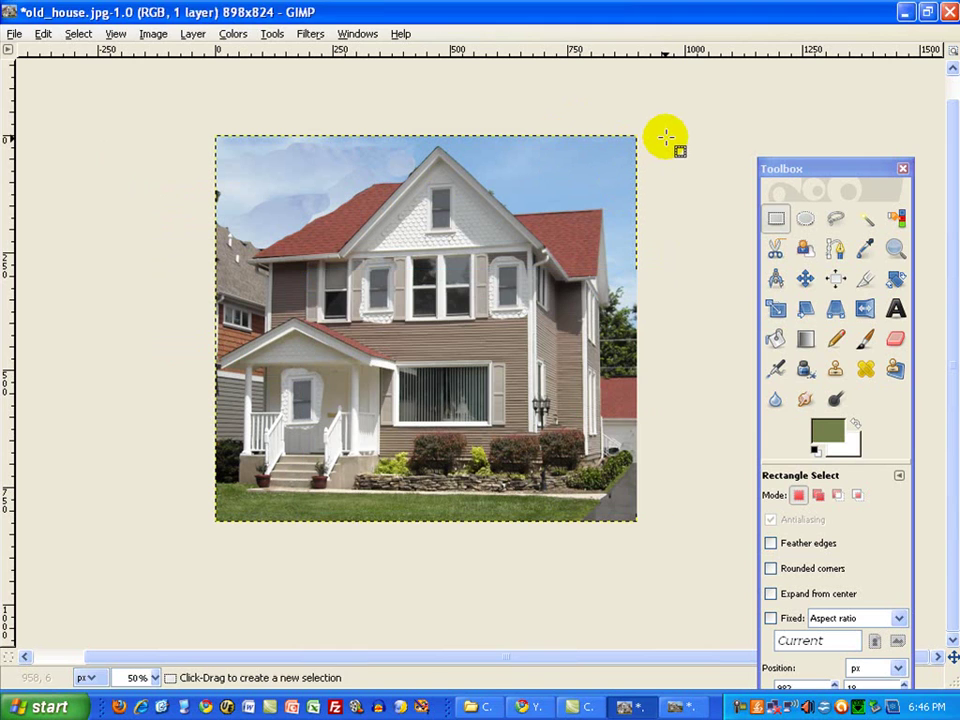
Step: Quit GIMP and relaunch it from the desktop shortcut with the cropped photo
click(17, 35)
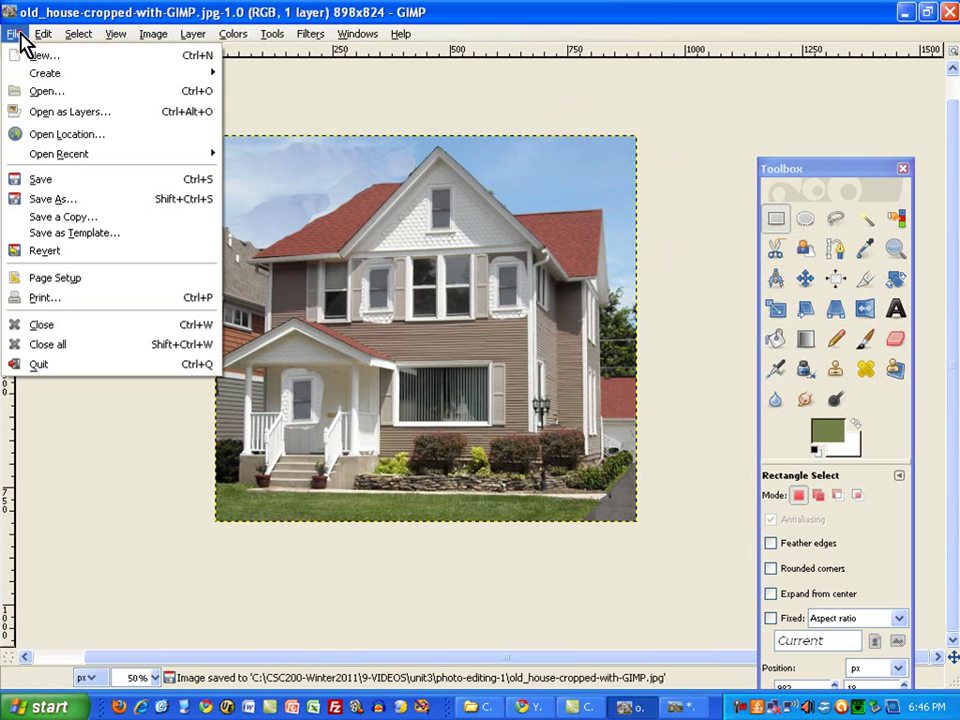
click(55, 364)
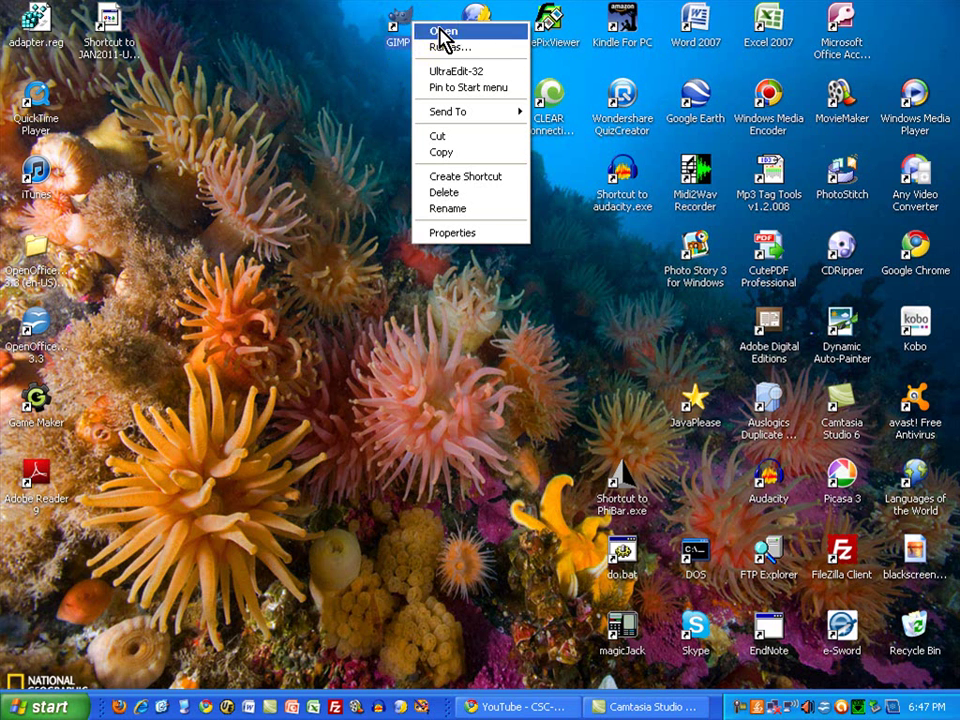
click(441, 33)
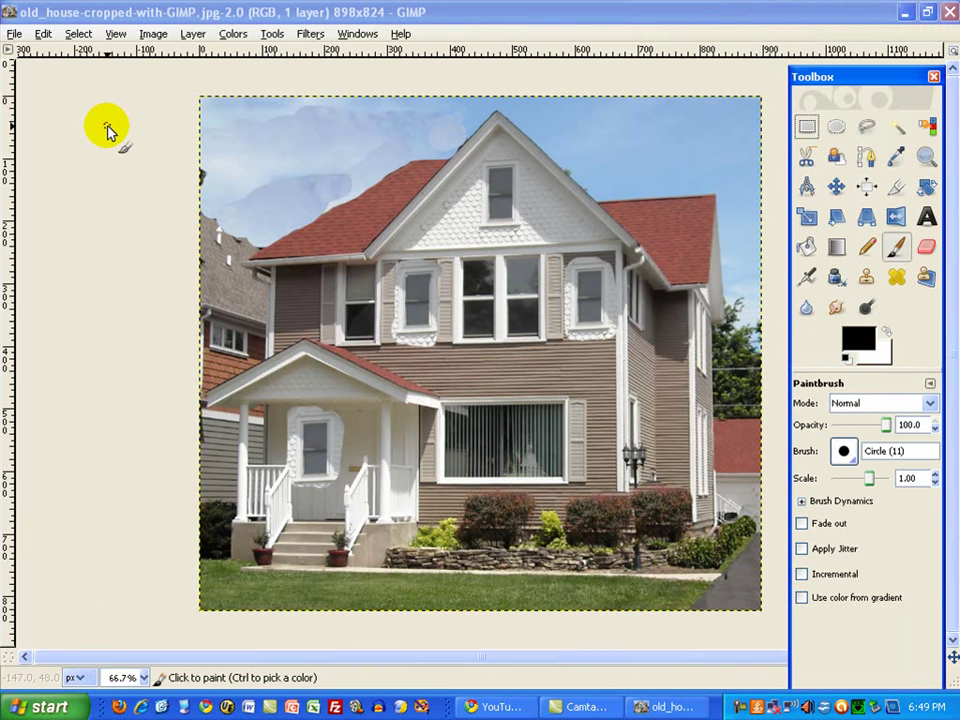
click(77, 35)
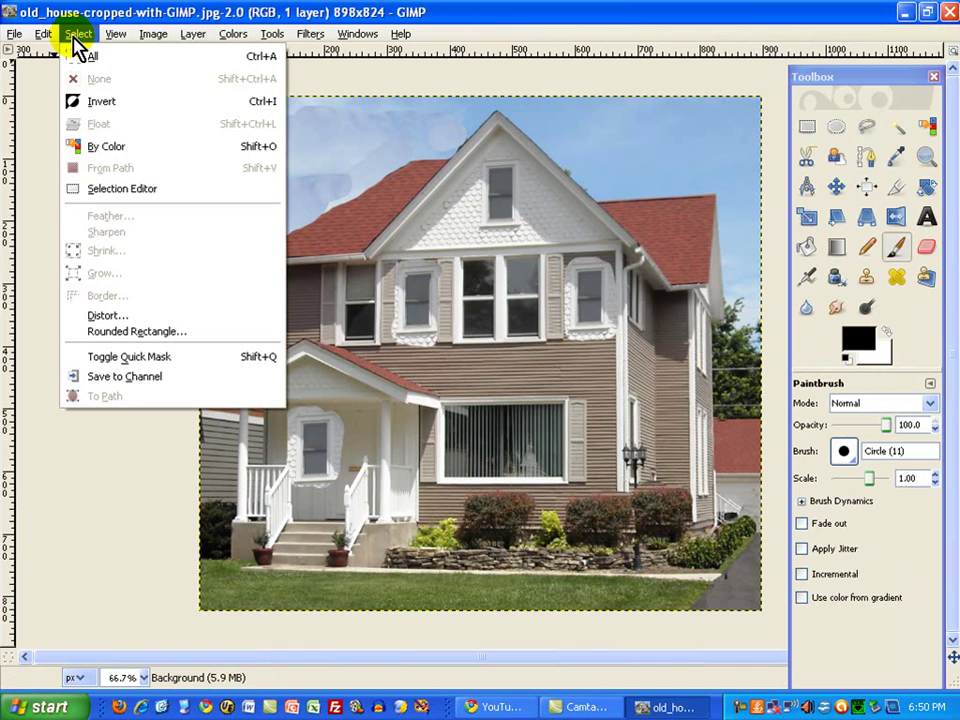
mouse_move(117, 40)
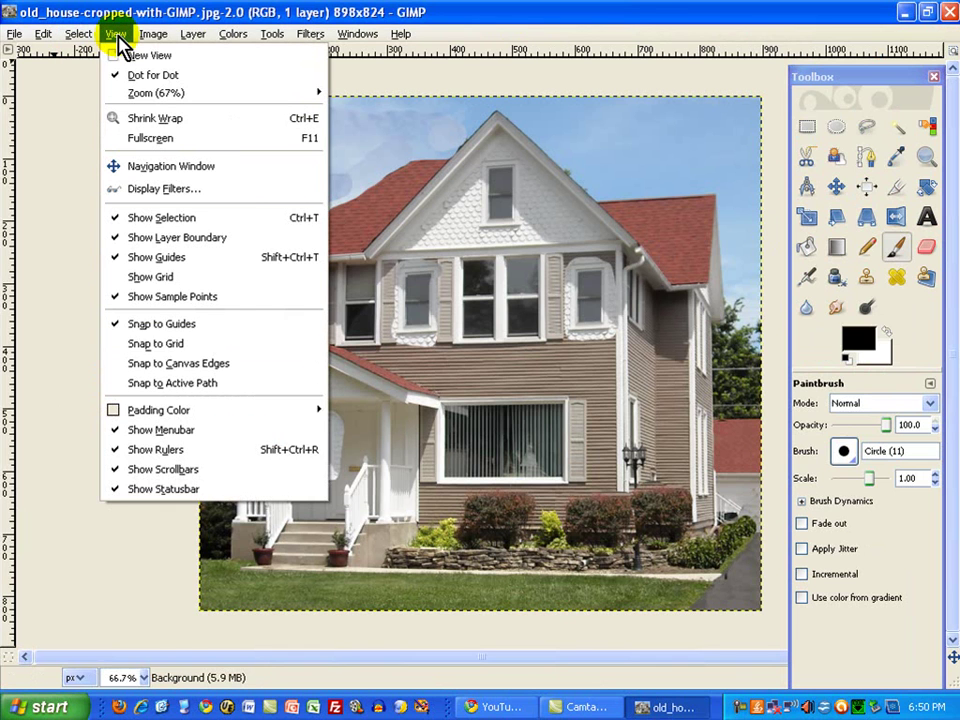
mouse_move(150, 38)
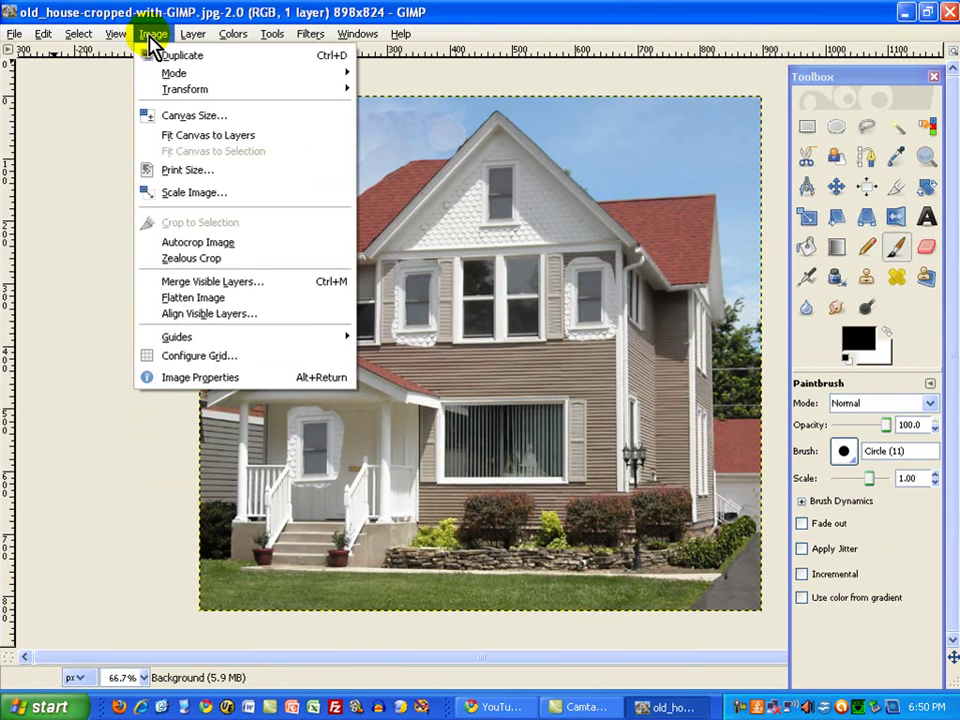
mouse_move(219, 40)
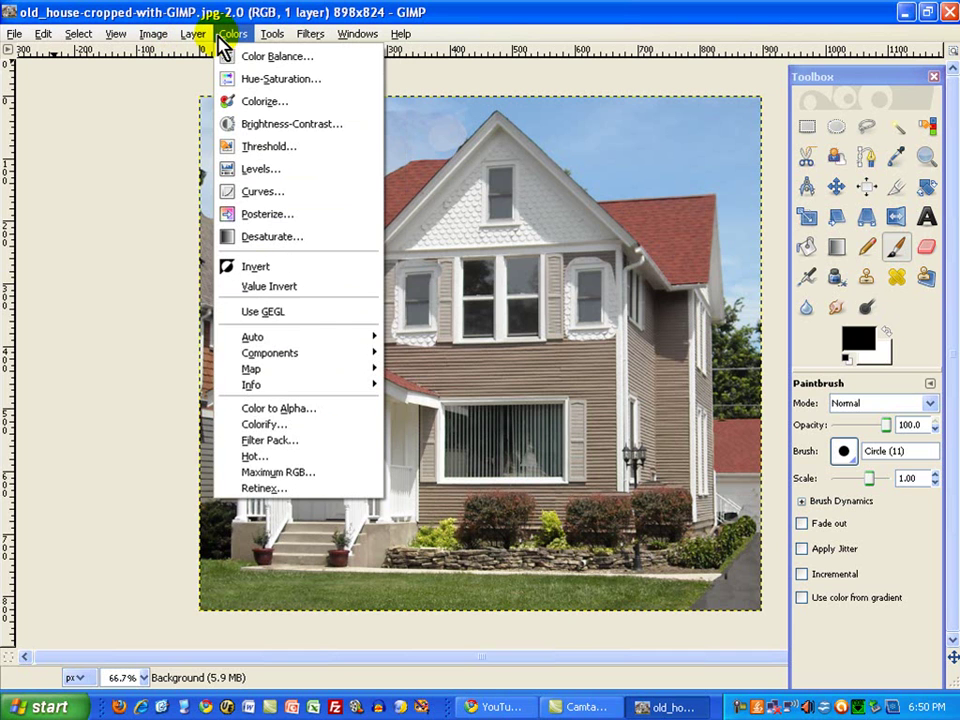
mouse_move(272, 45)
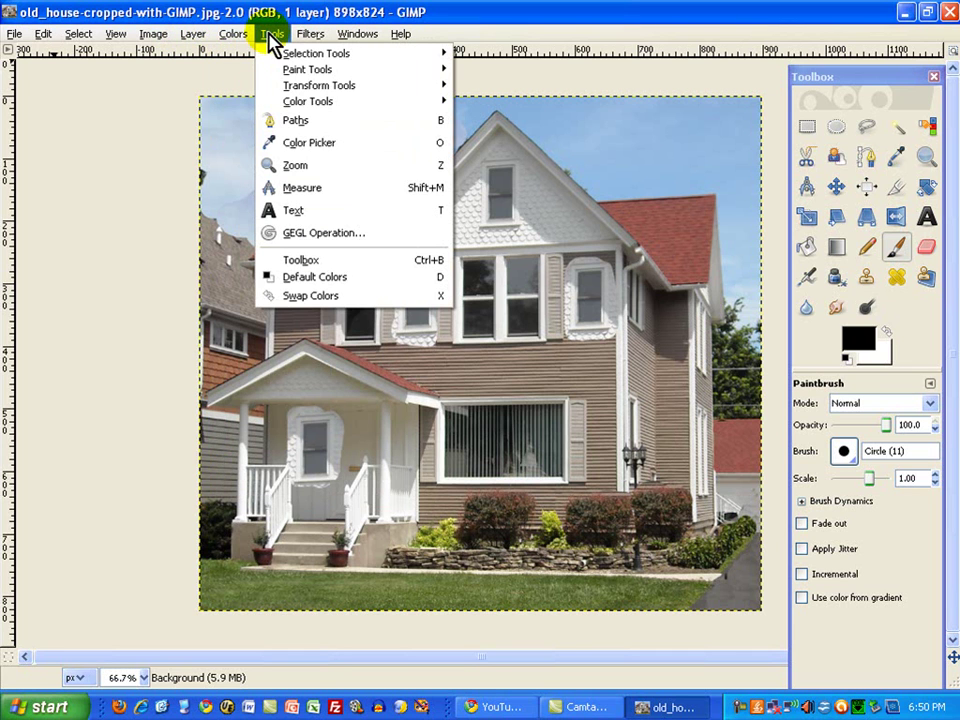
mouse_move(306, 45)
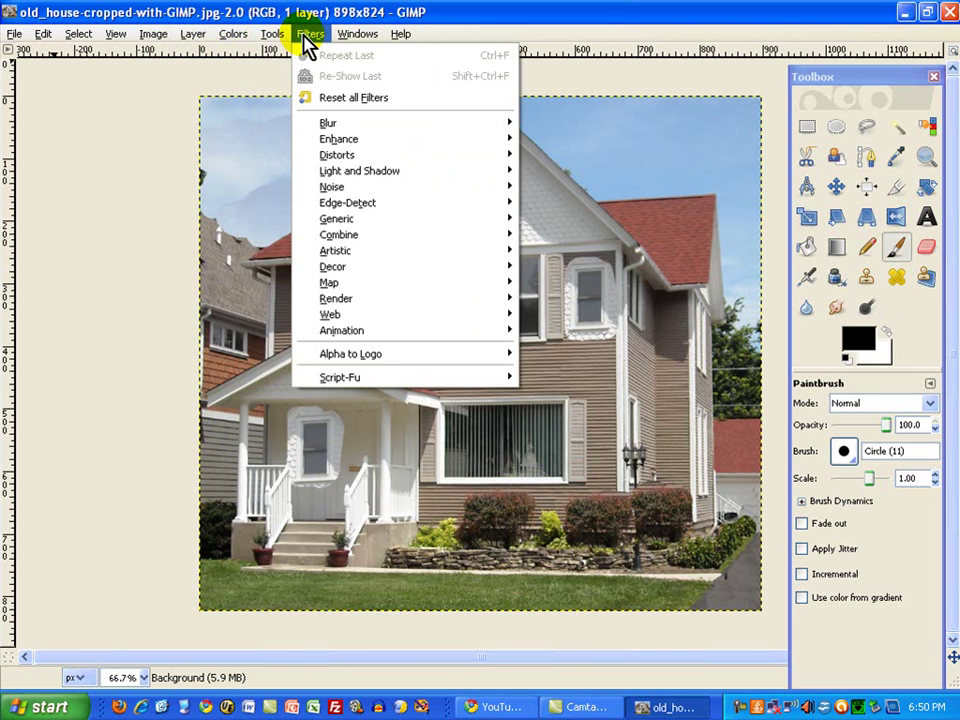
mouse_move(352, 45)
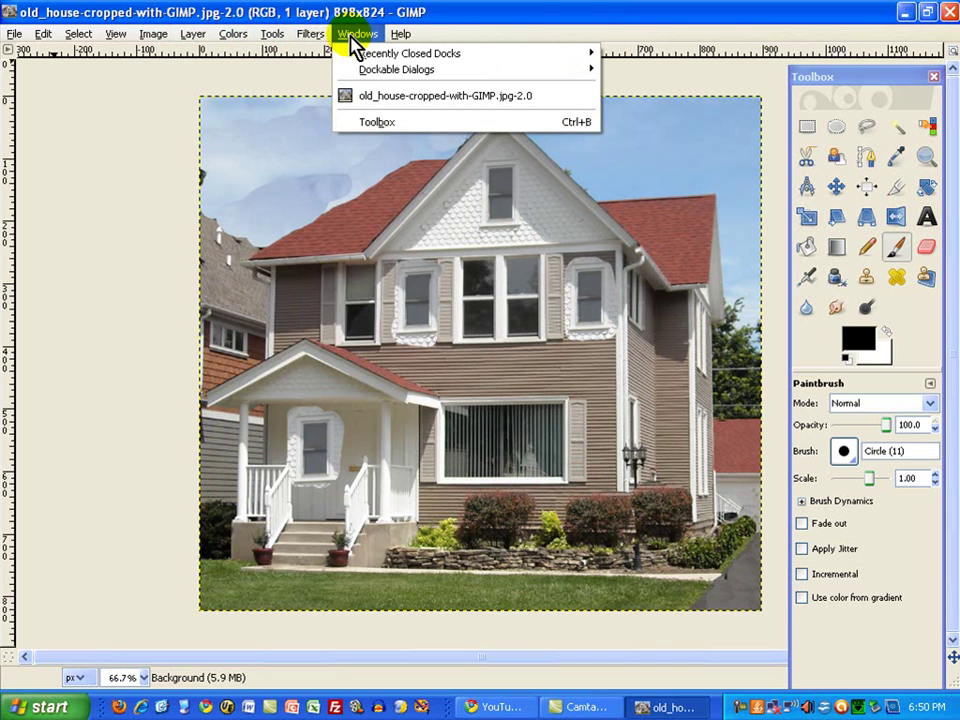
mouse_move(398, 40)
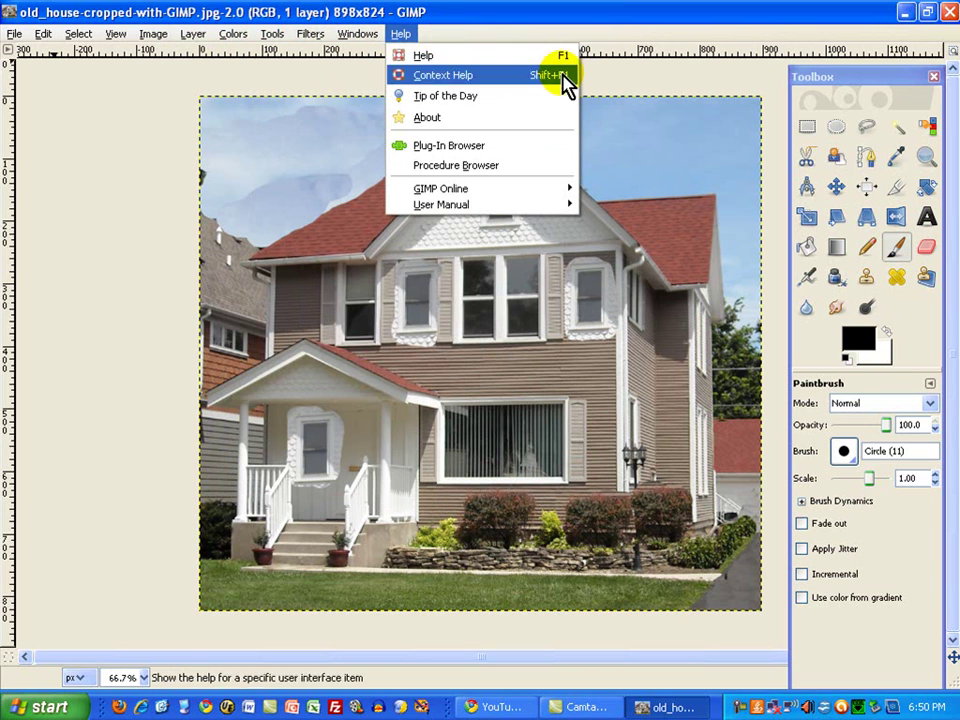
click(618, 82)
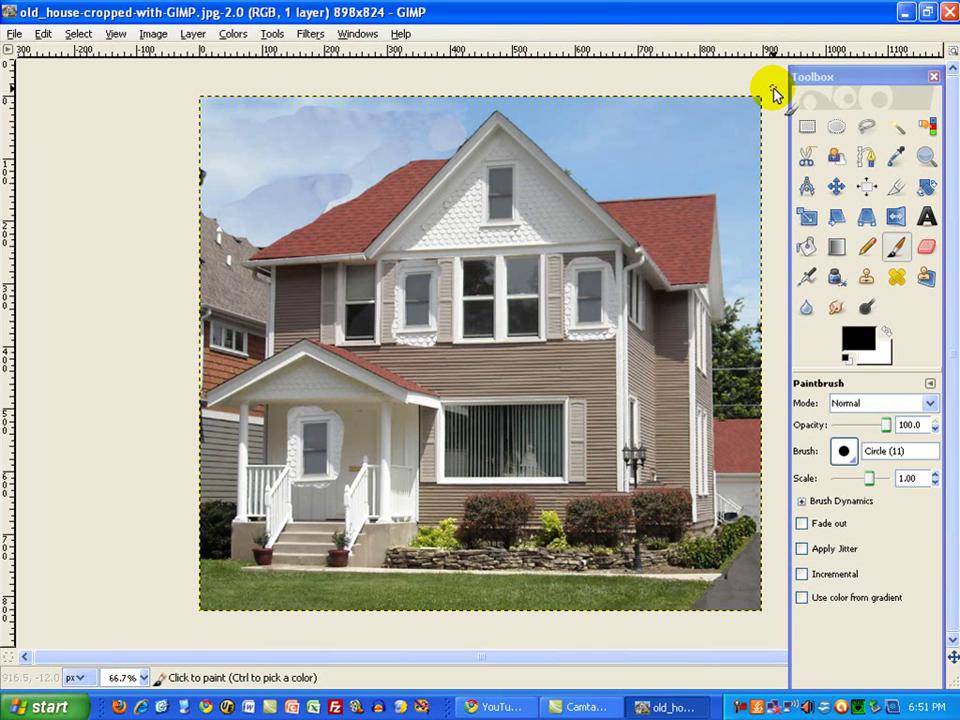
Step: Quit GIMP from the File menu, leaving the Windows XP desktop visible
click(16, 37)
click(63, 367)
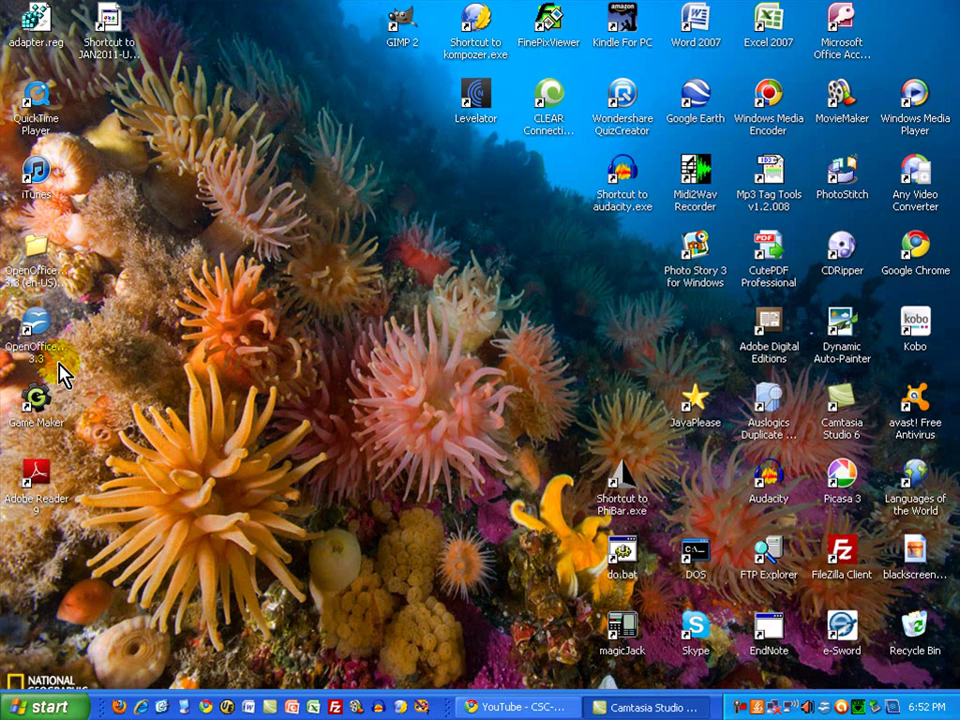